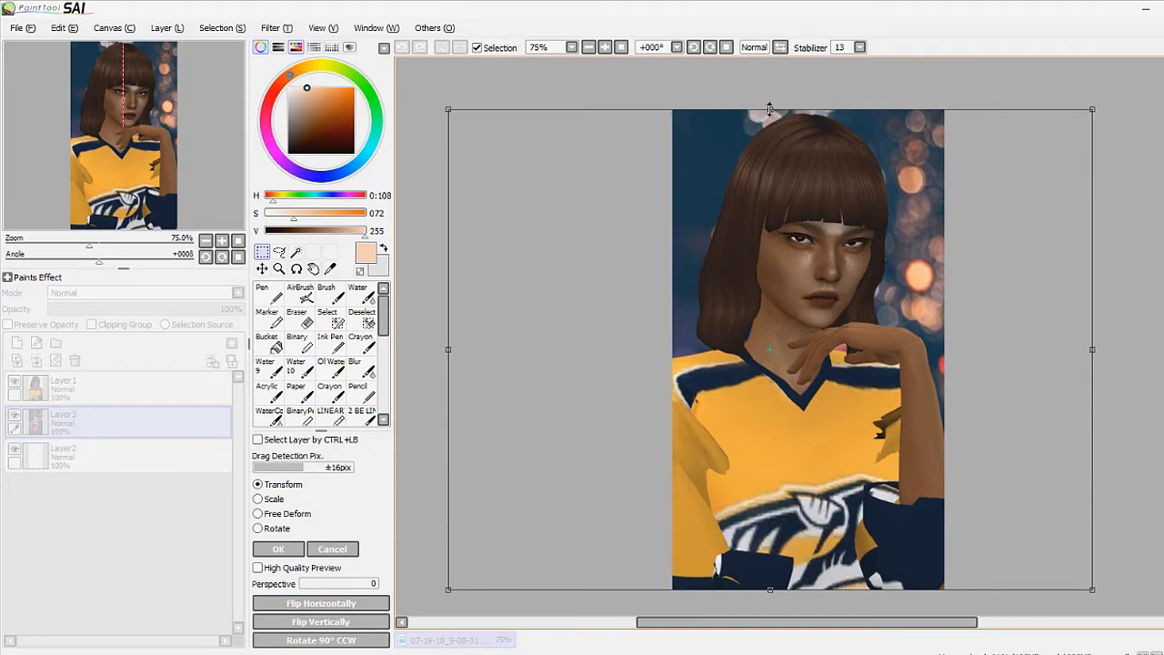
Merge the blurred-lights background image into the layer below and undo the last strokes on the shaded cheek
{"action": "key", "text": "ctrl+e"}
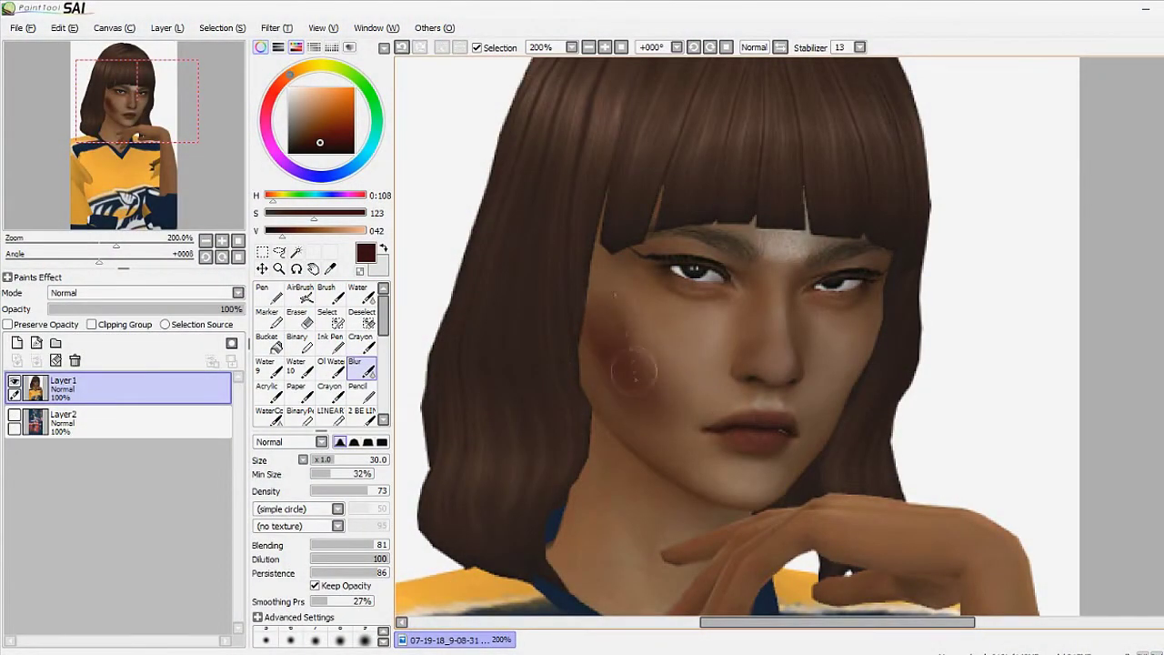
{"action": "key", "text": "ctrl+z"}
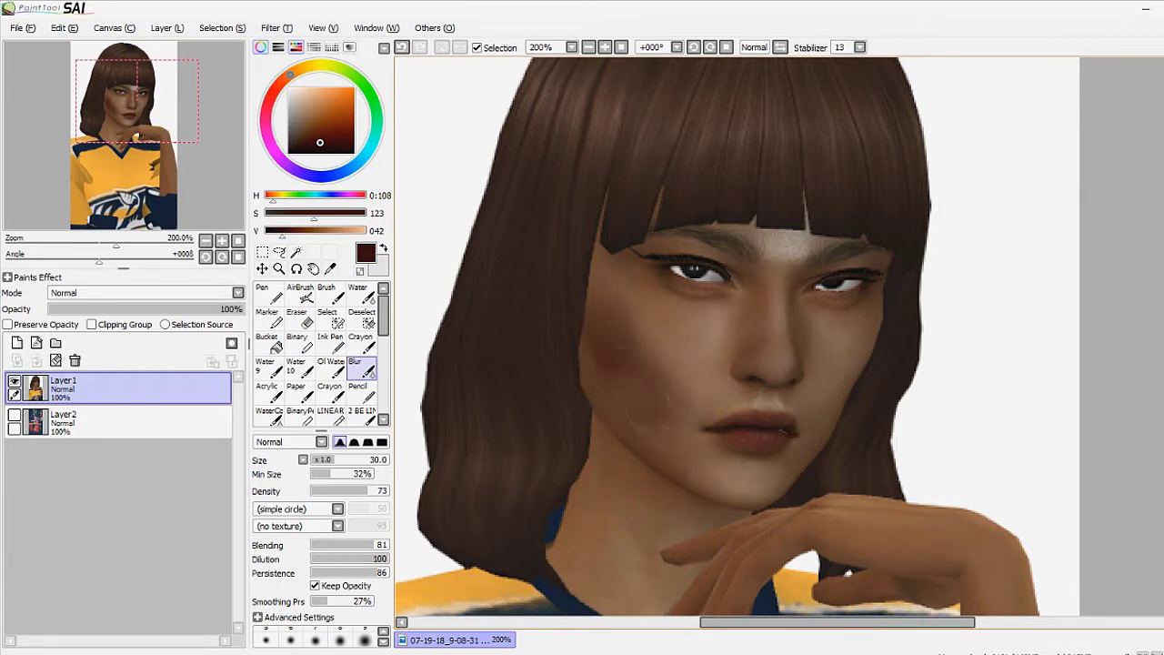
{"action": "key", "text": "ctrl+z"}
Add a new layer, darken the nostril edges with a fine near-black Brush, and soften them with the Blur tool
{"action": "left_click", "coordinate": [303, 88]}
{"action": "left_click", "coordinate": [17, 342]}
{"action": "left_click", "coordinate": [326, 293]}
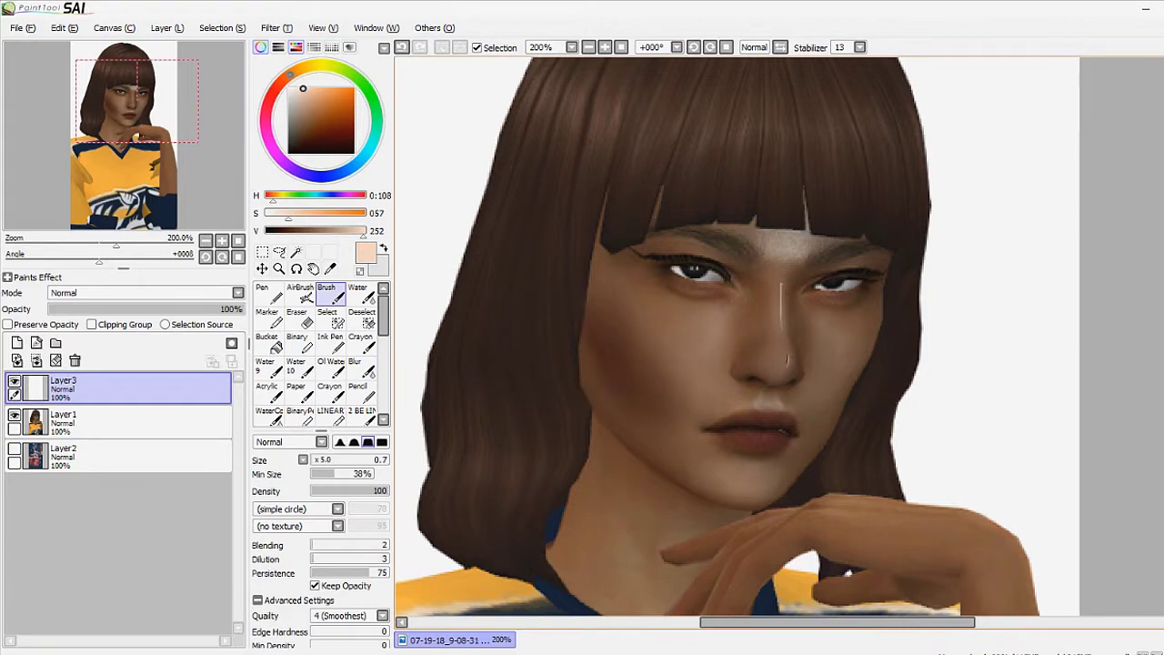
{"action": "left_click", "coordinate": [787, 360], "text": "alt"}
{"action": "scroll", "coordinate": [778, 373], "scroll_direction": "up", "scroll_amount": 3}
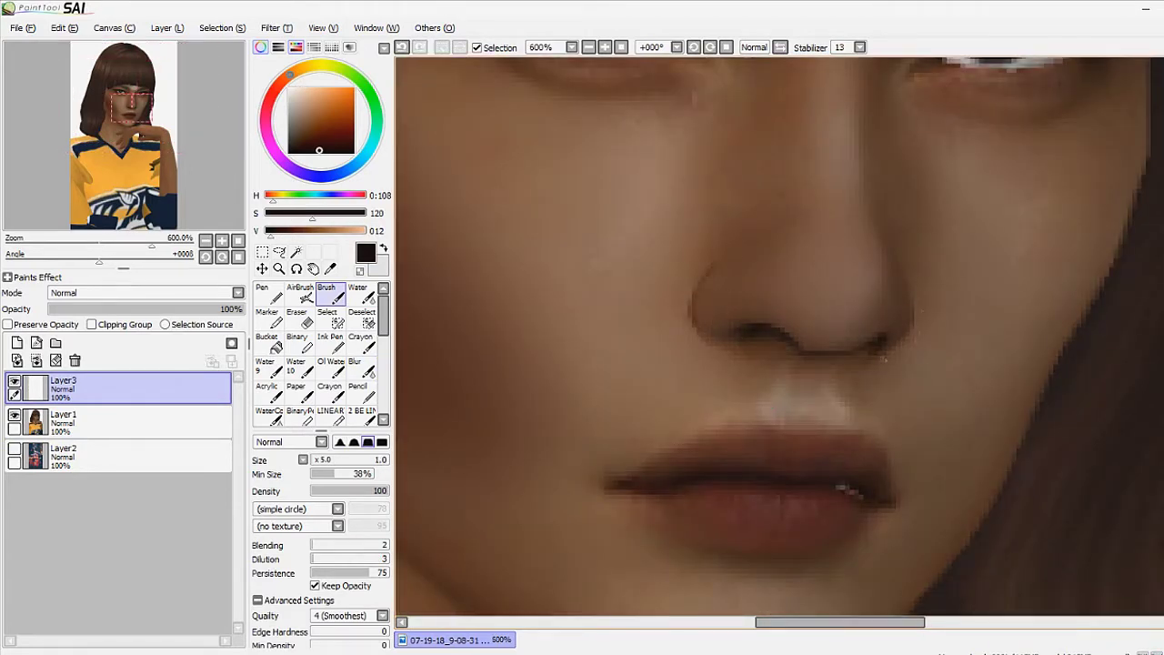
{"action": "key", "text": "u"}
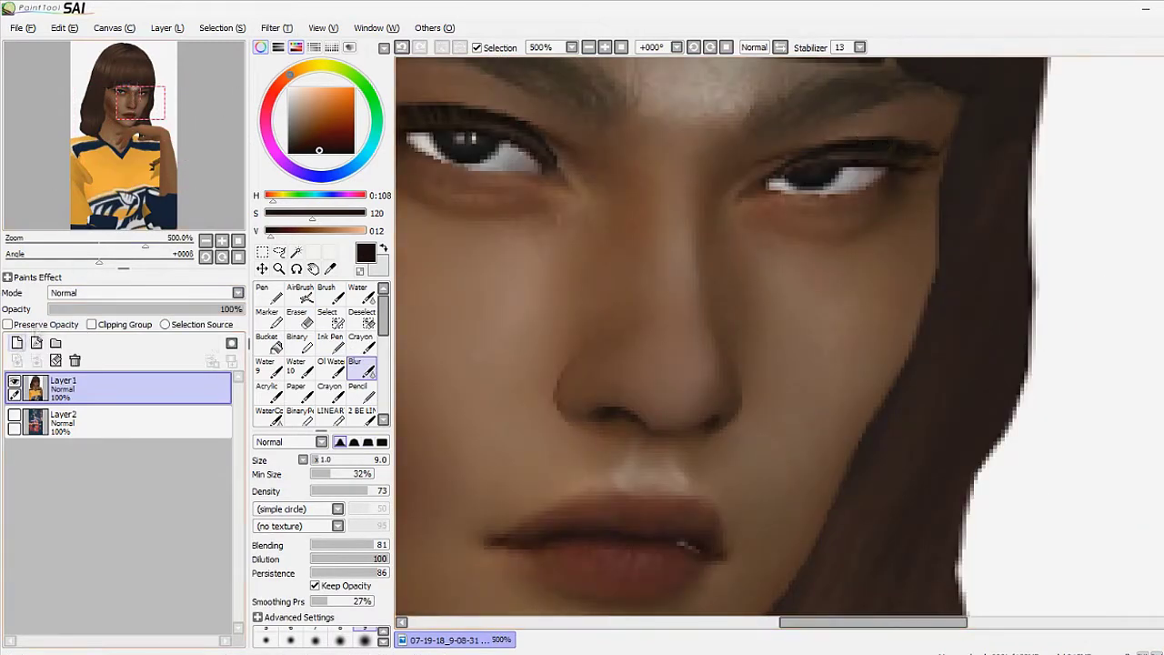
Paint a thin peach highlight along the nose bridge and tip on a new Luminosity layer, and blur it
{"action": "key", "text": "b"}
{"action": "left_click_drag", "start_coordinate": [685, 176], "coordinate": [699, 314]}
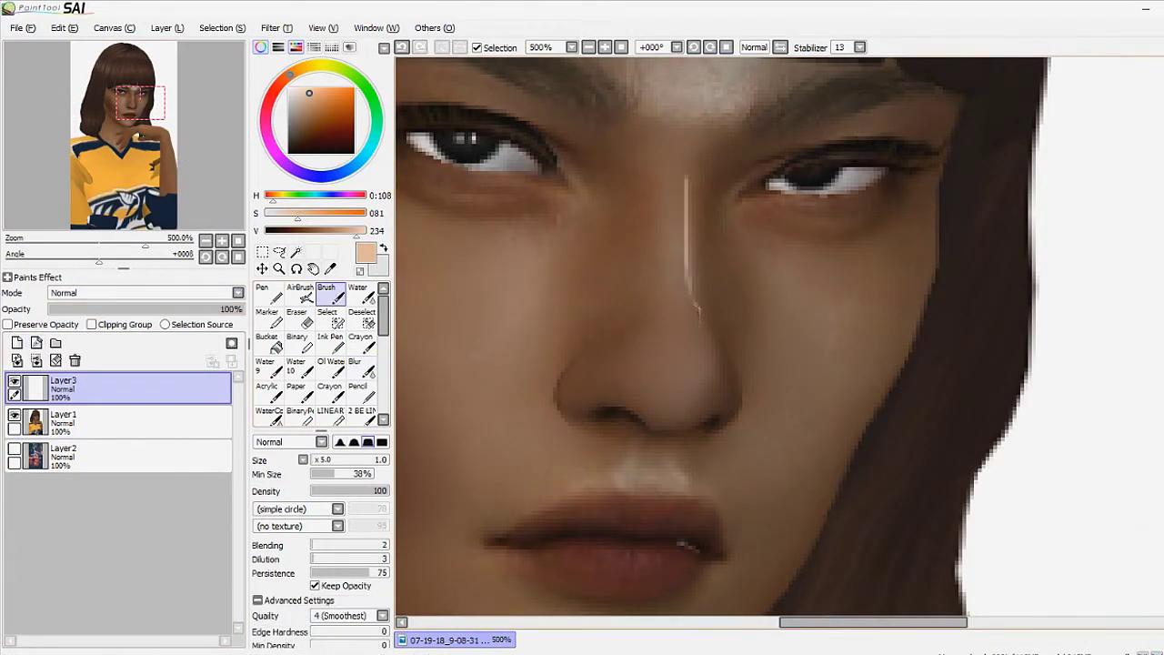
{"action": "left_click_drag", "start_coordinate": [694, 357], "coordinate": [699, 372]}
{"action": "key", "text": "u"}
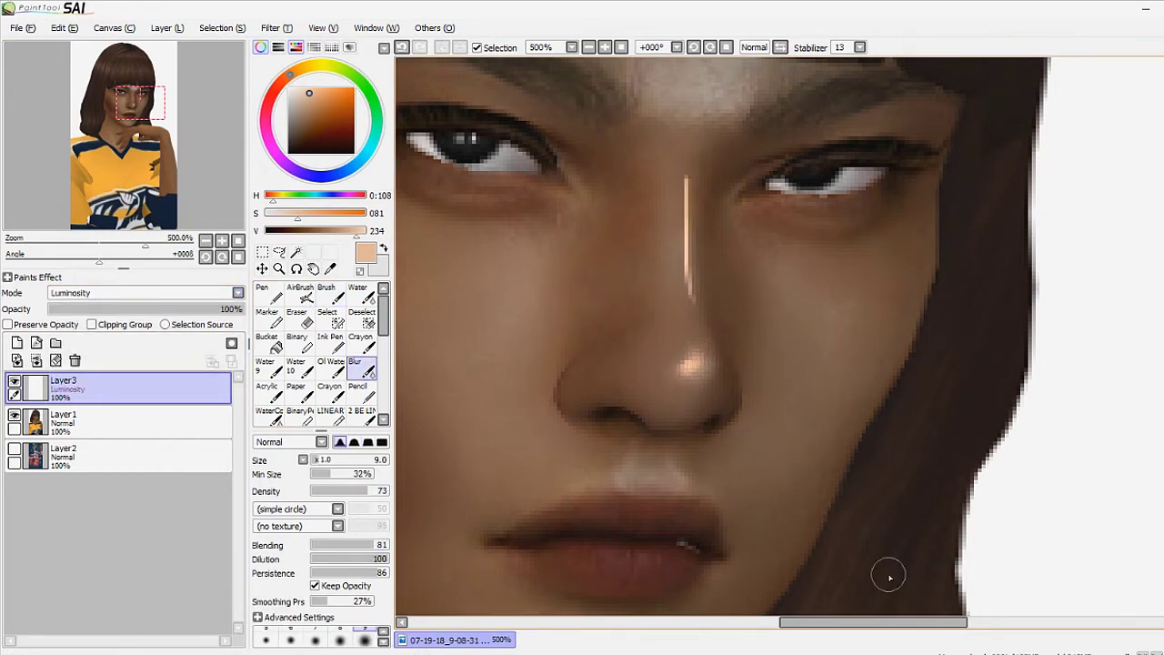
{"action": "left_click_drag", "start_coordinate": [800, 398], "coordinate": [858, 479]}
{"action": "mouse_move", "coordinate": [746, 384]}
{"action": "left_mouse_down"}
{"action": "mouse_move", "coordinate": [746, 264]}
{"action": "mouse_move", "coordinate": [746, 386]}
{"action": "left_mouse_up"}
Refine the nose-bridge highlight with a size 0.7 Brush and apply a transform to the highlight layer
{"action": "key", "text": "b"}
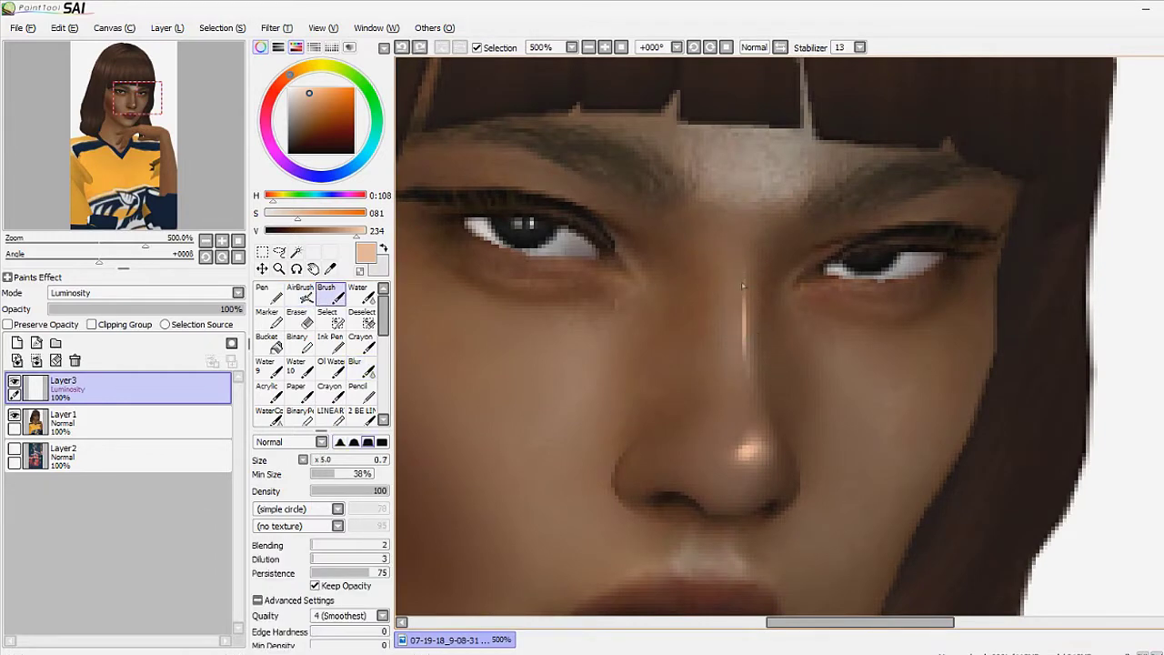
{"action": "scroll", "coordinate": [951, 491], "scroll_direction": "down", "scroll_amount": 3}
{"action": "key", "text": "ctrl+t"}
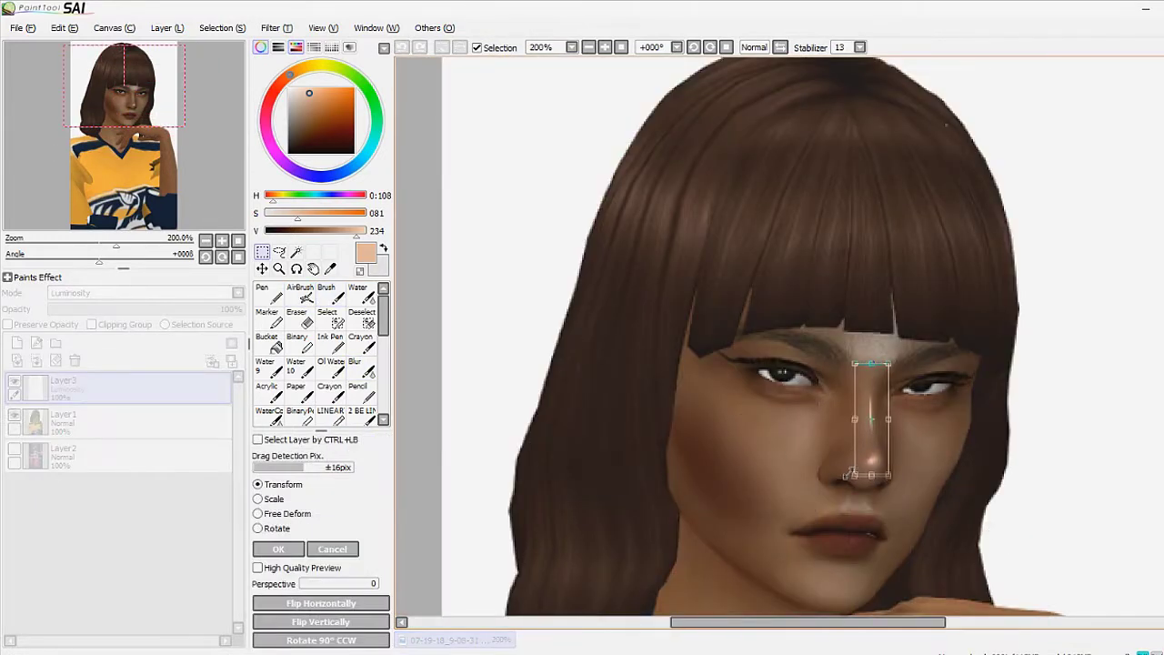
{"action": "key", "text": "Return"}
{"action": "scroll", "coordinate": [860, 478], "scroll_direction": "up", "scroll_amount": 4}
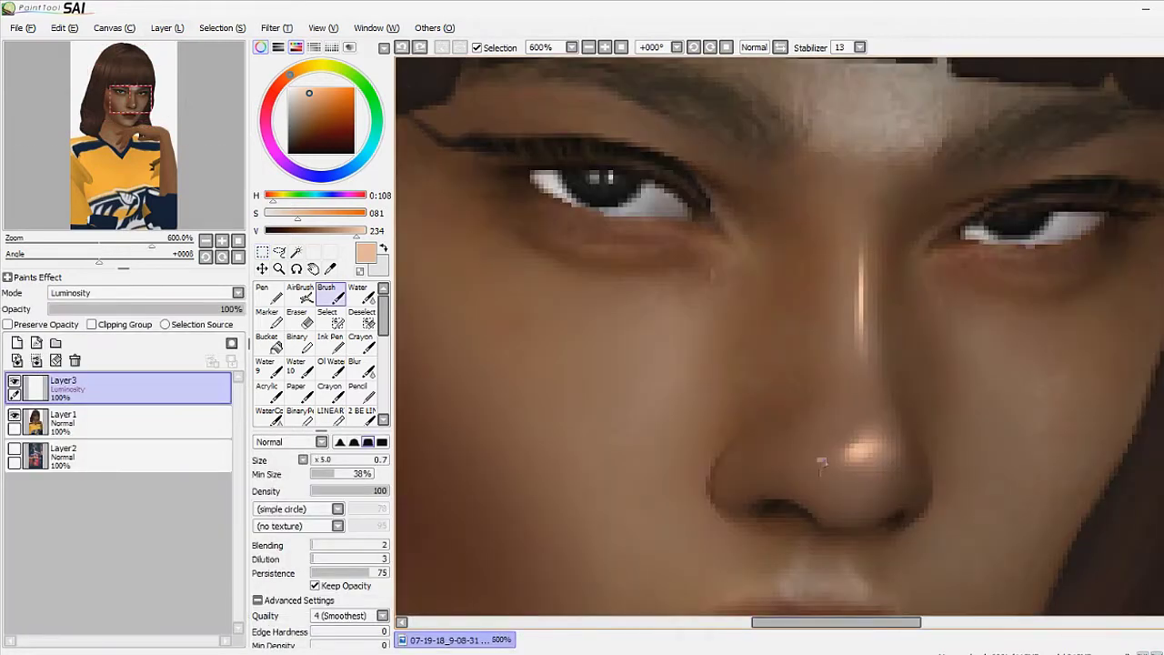
Try a small highlight dab beside the nose tip and a thin light line along the nostril
{"action": "key", "text": "v"}
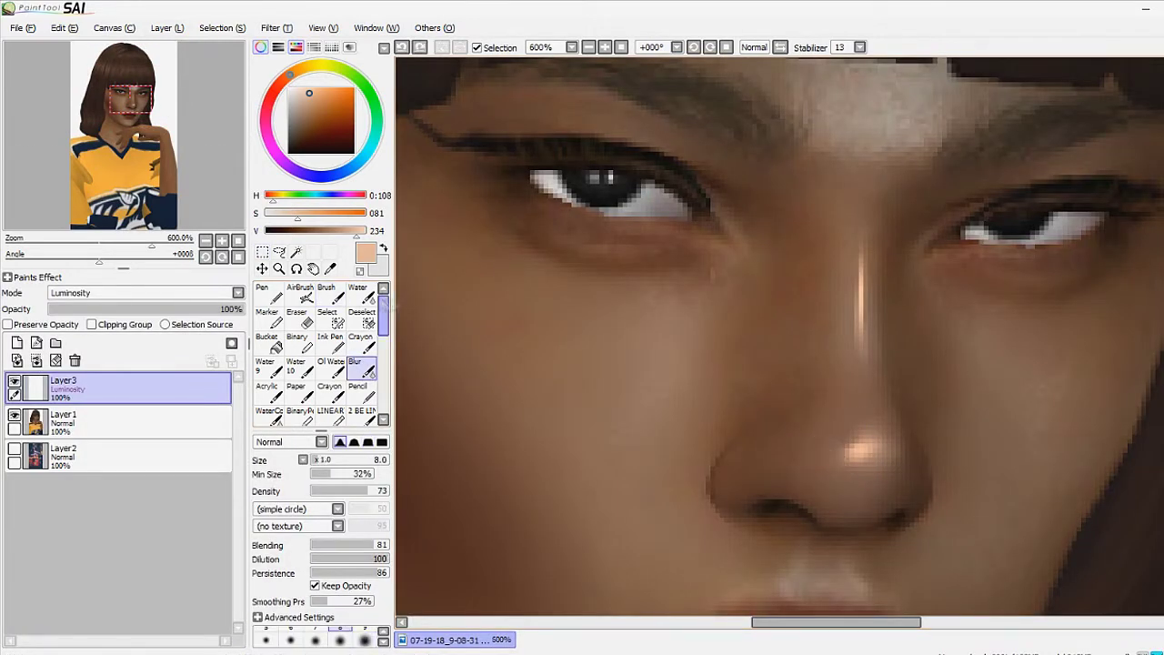
{"action": "key", "text": "b"}
{"action": "left_click_drag", "start_coordinate": [800, 450], "coordinate": [812, 462]}
{"action": "key", "text": "v"}
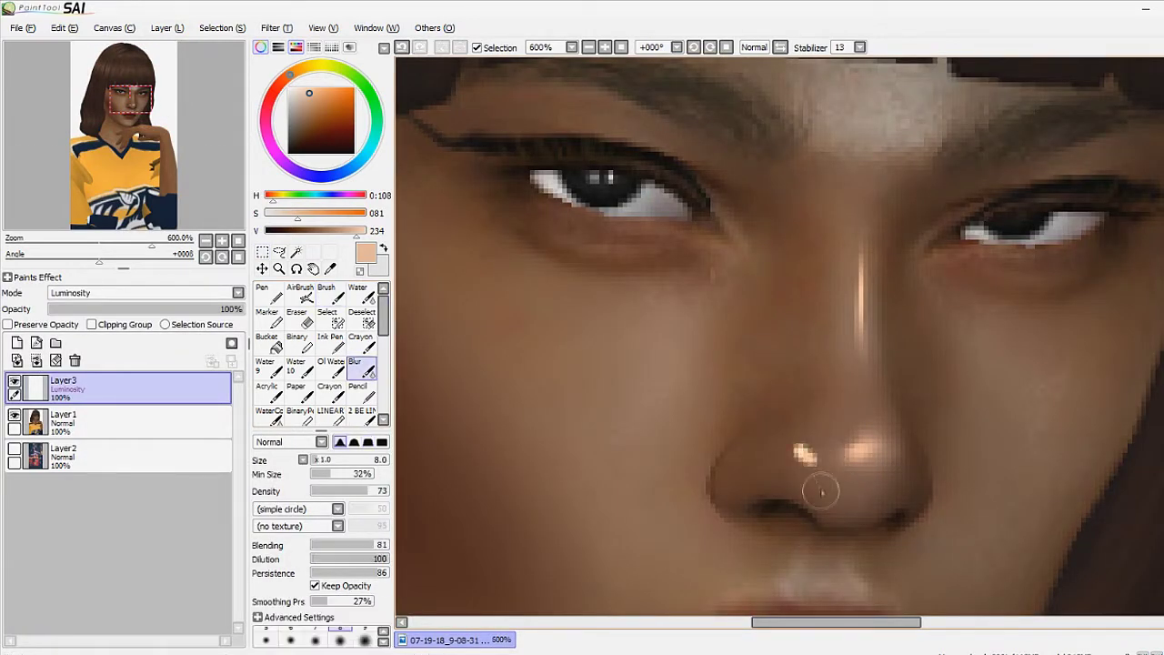
{"action": "scroll", "coordinate": [773, 409], "scroll_direction": "down", "scroll_amount": 2}
{"action": "scroll", "coordinate": [773, 410], "scroll_direction": "up", "scroll_amount": 2}
{"action": "key", "text": "b"}
{"action": "left_click_drag", "start_coordinate": [719, 547], "coordinate": [787, 545]}
{"action": "key", "text": "ctrl+z"}
{"action": "key", "text": "ctrl+z"}
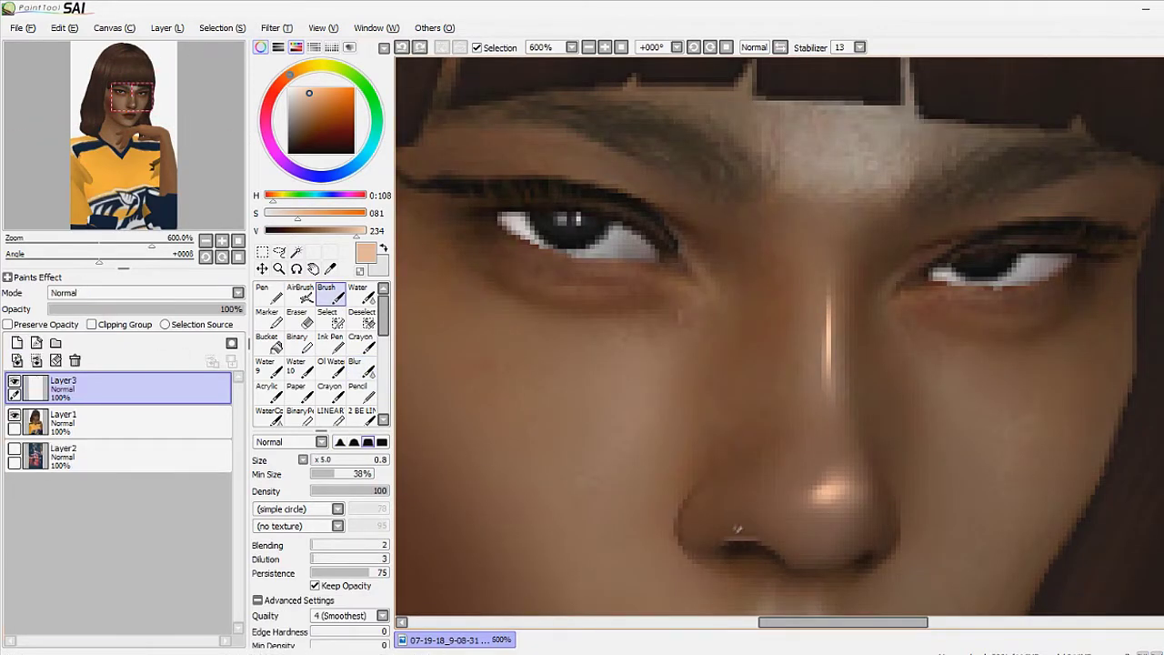
Draw thin light lines along both nostril rims with a 0.8 Brush, set the layer to Luminosity, and blur them
{"action": "left_click_drag", "start_coordinate": [734, 540], "coordinate": [767, 554]}
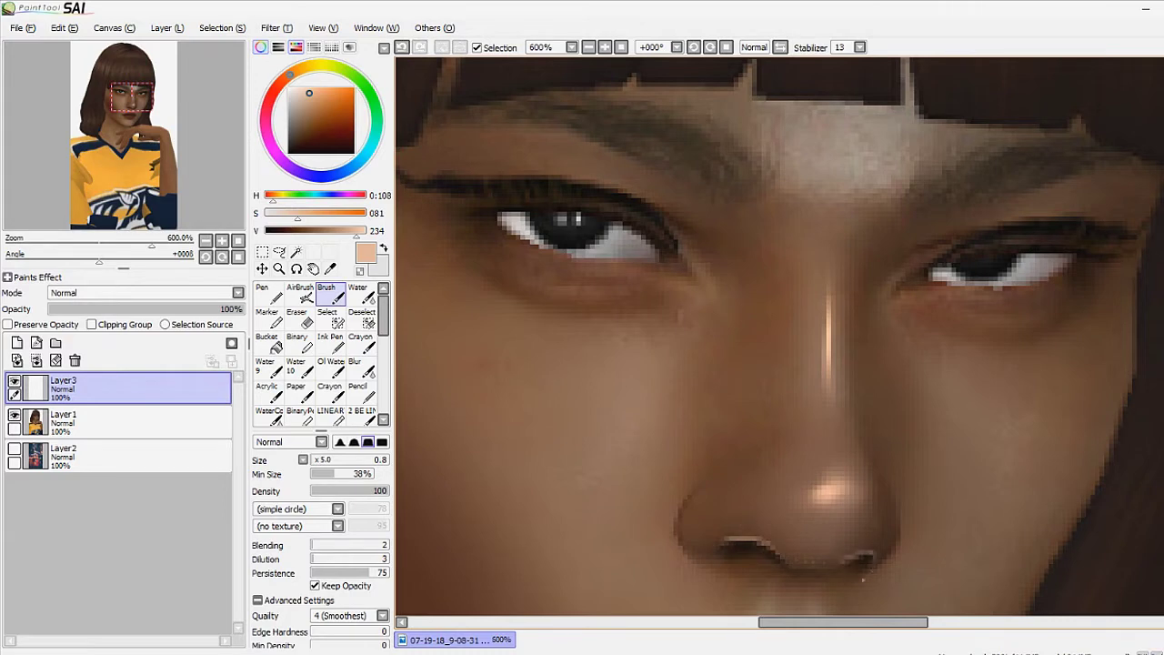
{"action": "left_click", "coordinate": [145, 292]}
{"action": "left_click", "coordinate": [136, 355]}
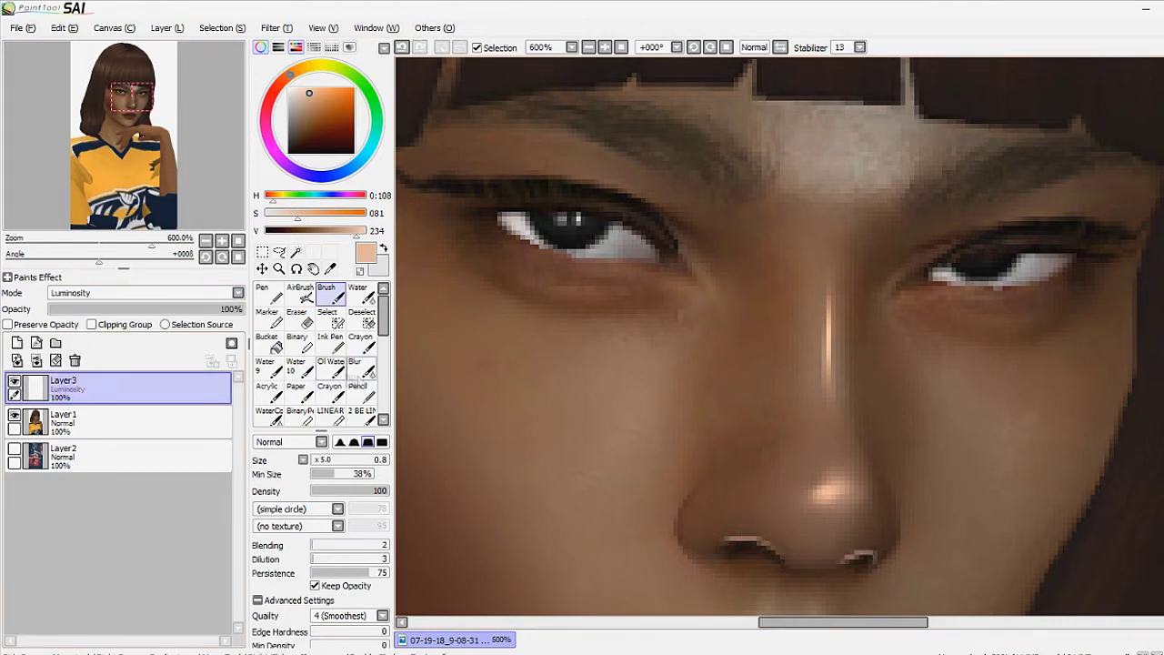
{"action": "left_click", "coordinate": [355, 367]}
{"action": "scroll", "coordinate": [873, 557], "scroll_direction": "down", "scroll_amount": 8}
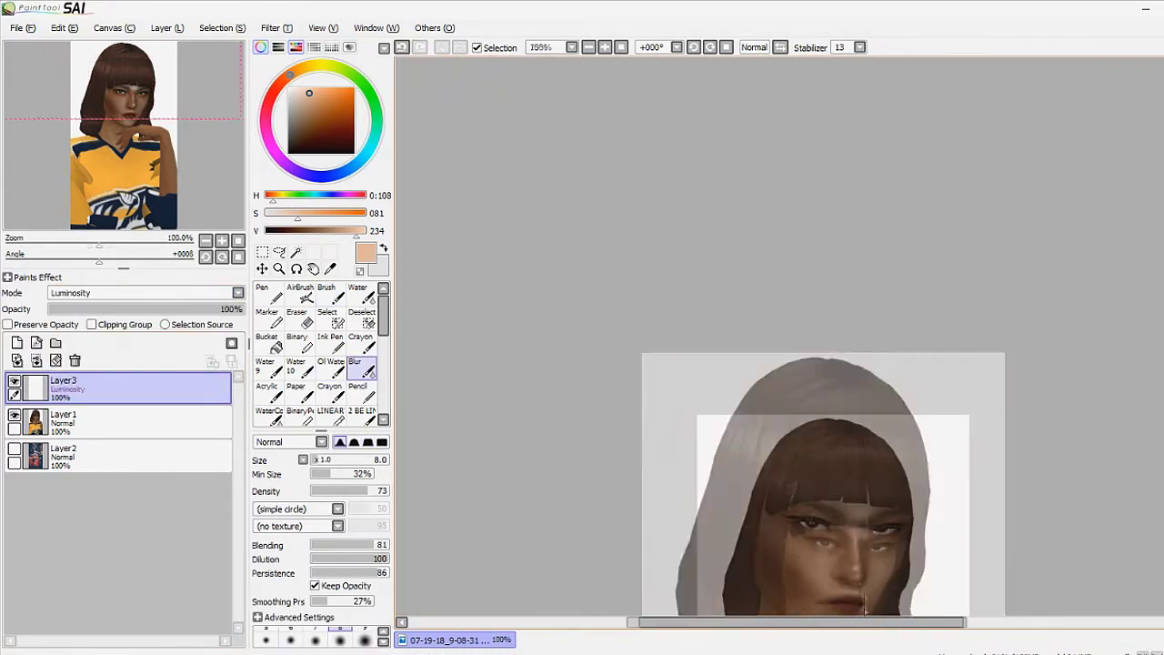
{"action": "scroll", "coordinate": [790, 452], "scroll_direction": "up", "scroll_amount": 8}
Airbrush peach highlights around the outside of both nostril wings on a Normal layer, merge it down, and blur them
{"action": "left_click", "coordinate": [145, 292]}
{"action": "left_click", "coordinate": [137, 304]}
{"action": "left_click", "coordinate": [300, 293]}
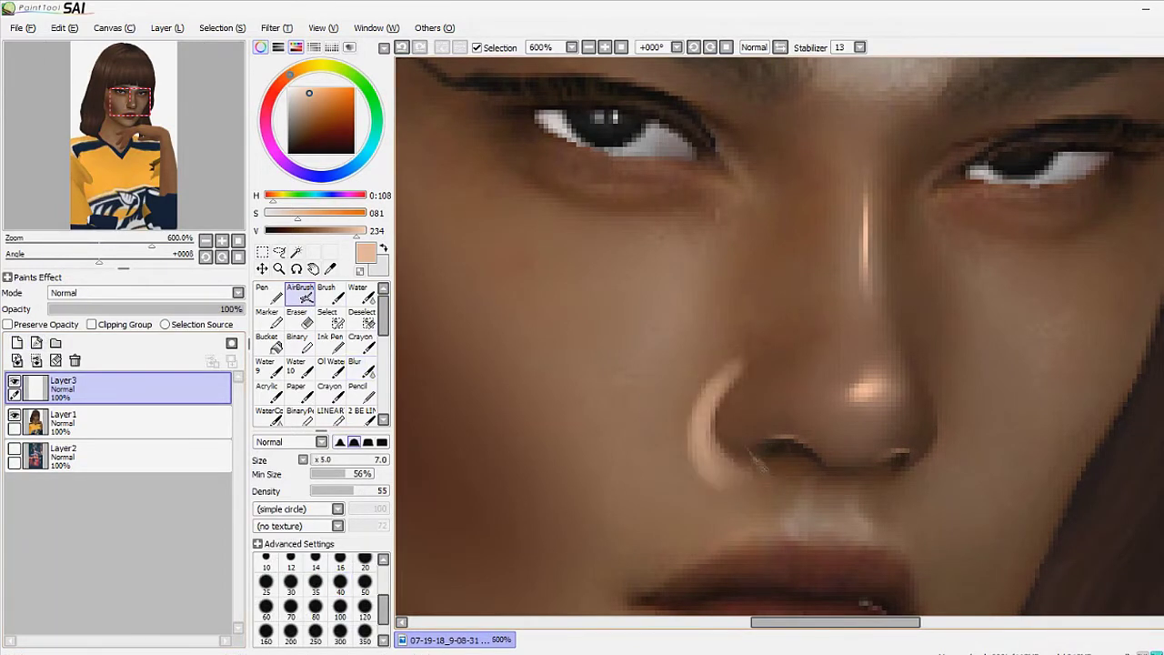
{"action": "left_click_drag", "start_coordinate": [733, 359], "coordinate": [718, 473]}
{"action": "mouse_move", "coordinate": [924, 373]}
{"action": "left_mouse_down"}
{"action": "mouse_move", "coordinate": [942, 475]}
{"action": "mouse_move", "coordinate": [951, 491]}
{"action": "mouse_move", "coordinate": [965, 483]}
{"action": "left_mouse_up"}
{"action": "left_click", "coordinate": [36, 360]}
{"action": "left_click", "coordinate": [355, 366]}
{"action": "key", "text": "minus"}
{"action": "mouse_move", "coordinate": [814, 468]}
{"action": "left_mouse_down"}
{"action": "mouse_move", "coordinate": [818, 391]}
{"action": "mouse_move", "coordinate": [856, 333]}
{"action": "left_mouse_up"}
Airbrush soft black shading around the eyes on a new layer, blend it with Blur, and merge it down
{"action": "key", "text": "d"}
{"action": "key", "text": "ctrl+shift+n"}
{"action": "key", "text": "a"}
{"action": "left_click", "coordinate": [368, 372]}
{"action": "key", "text": "a"}
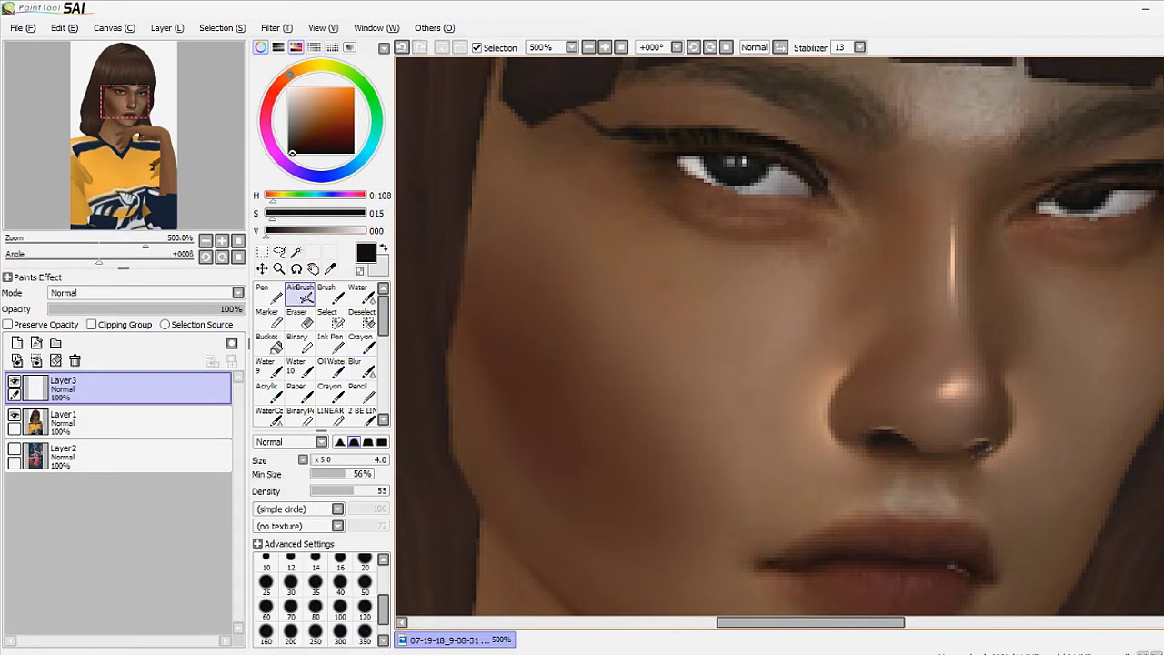
{"action": "key", "text": "a"}
{"action": "key", "text": "a"}
{"action": "key", "text": "a"}
{"action": "key", "text": "e"}
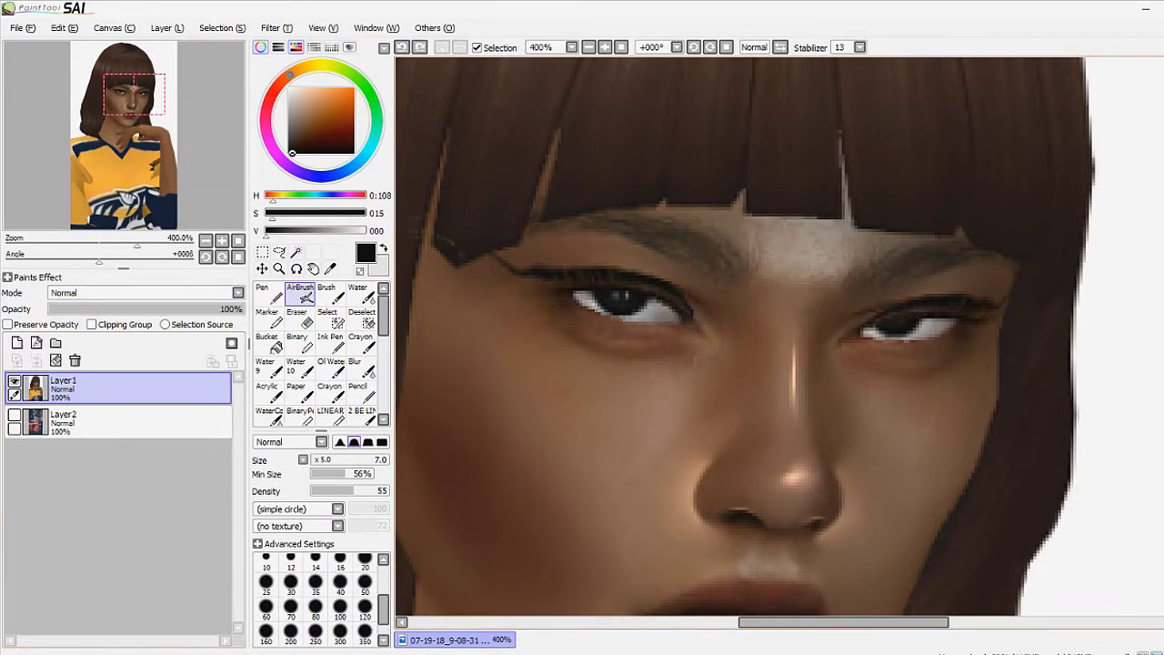
On a new layer, brighten the eye whites with white, blur them, and shade them with a size 8 black AirBrush
{"action": "key", "text": "ctrl+shift+n"}
{"action": "key", "text": "x"}
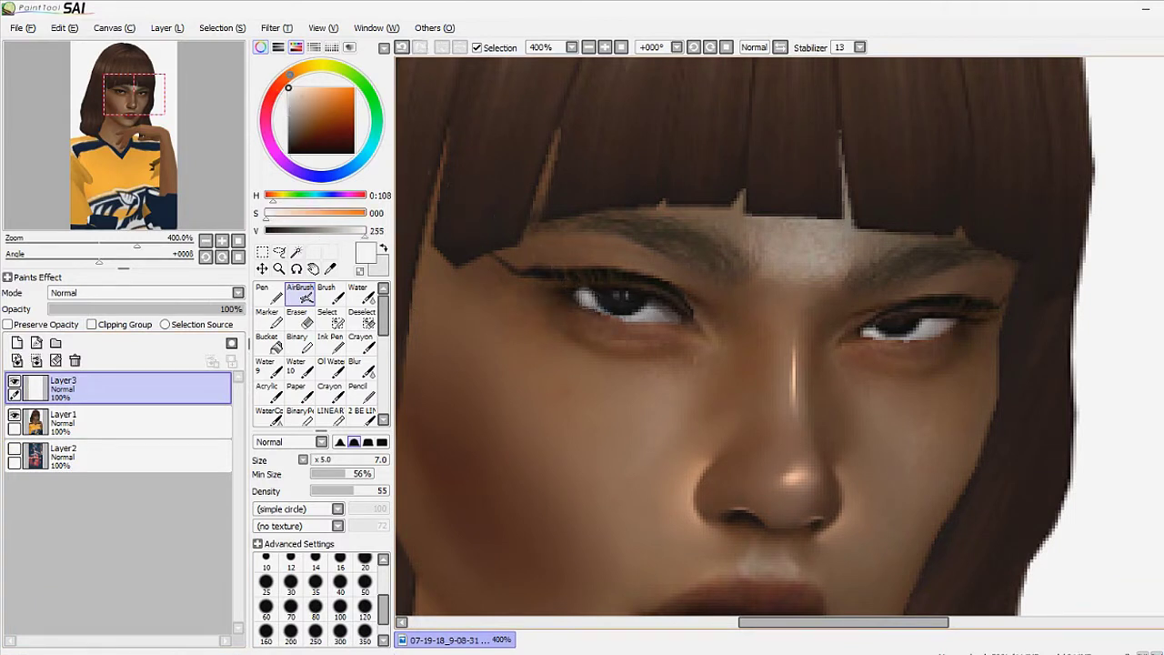
{"action": "key", "text": "b"}
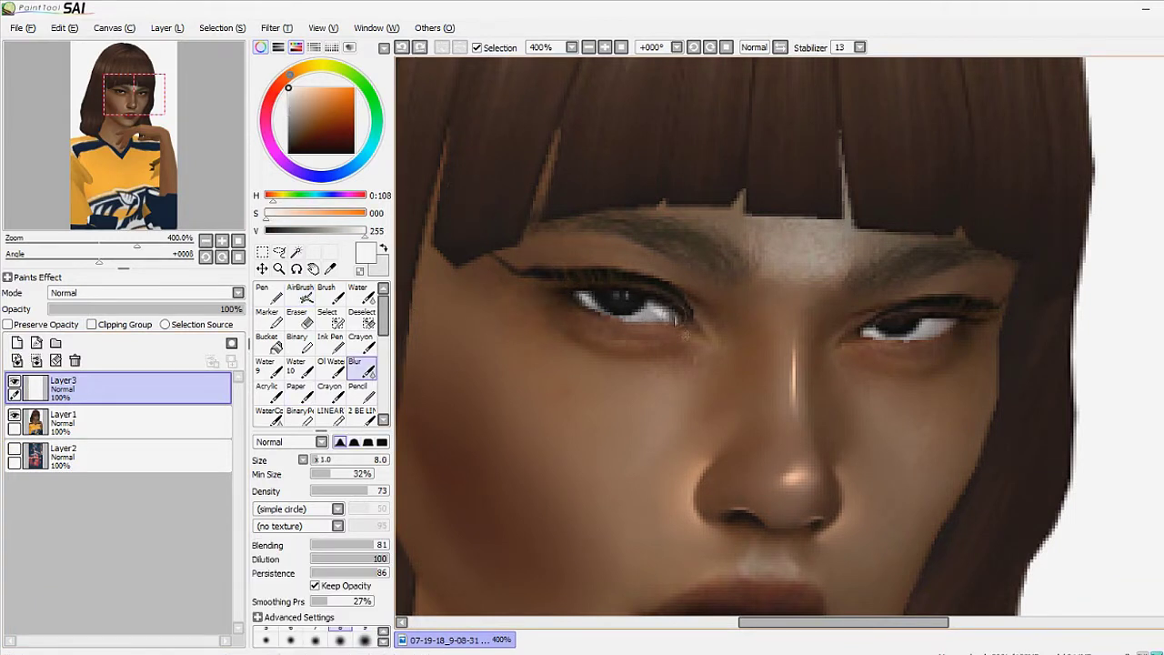
{"action": "key", "text": "a"}
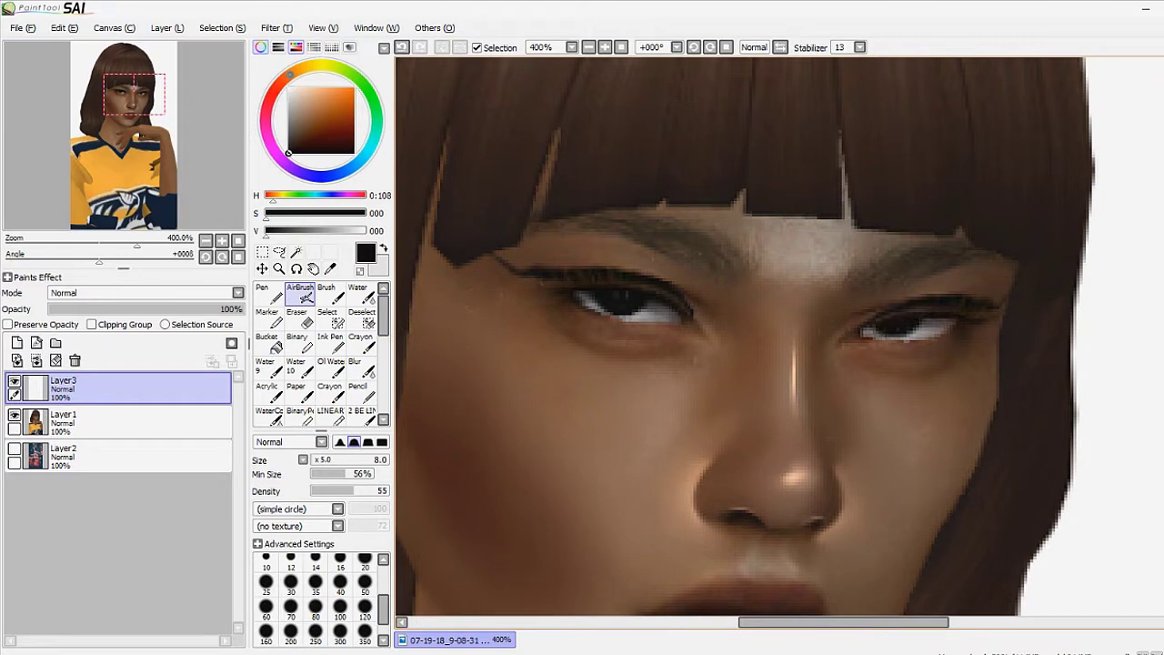
Paint small white catchlights in both pupils with a size 0.8 Brush and merge them into the portrait layer
{"action": "key", "text": "x"}
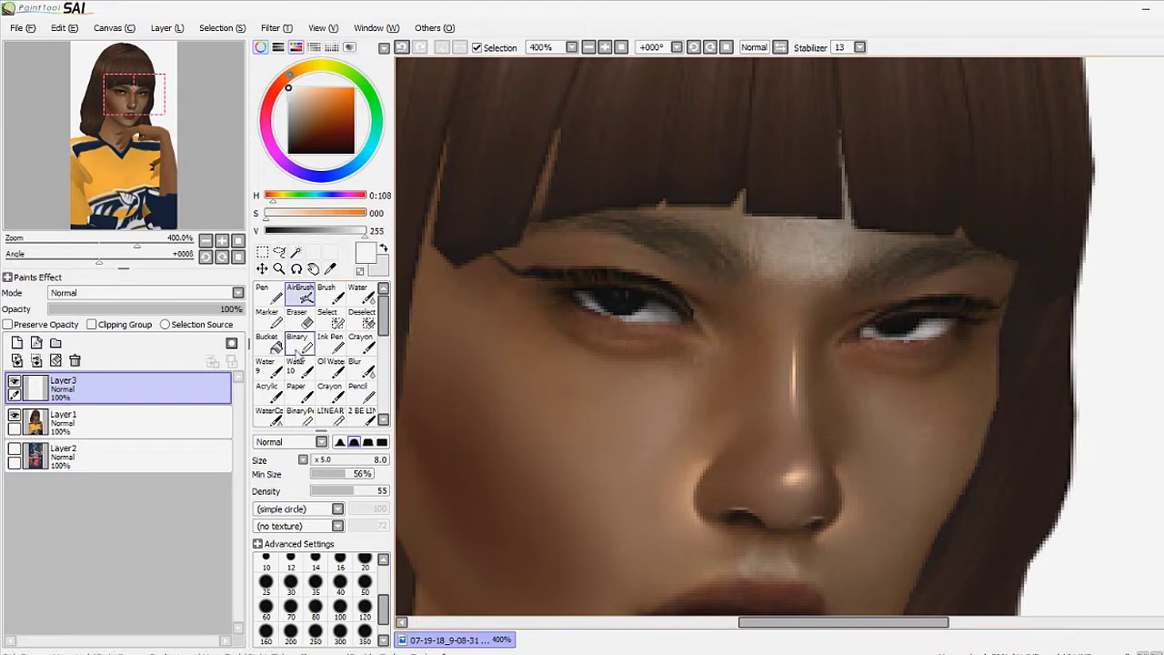
{"action": "left_click", "coordinate": [326, 293]}
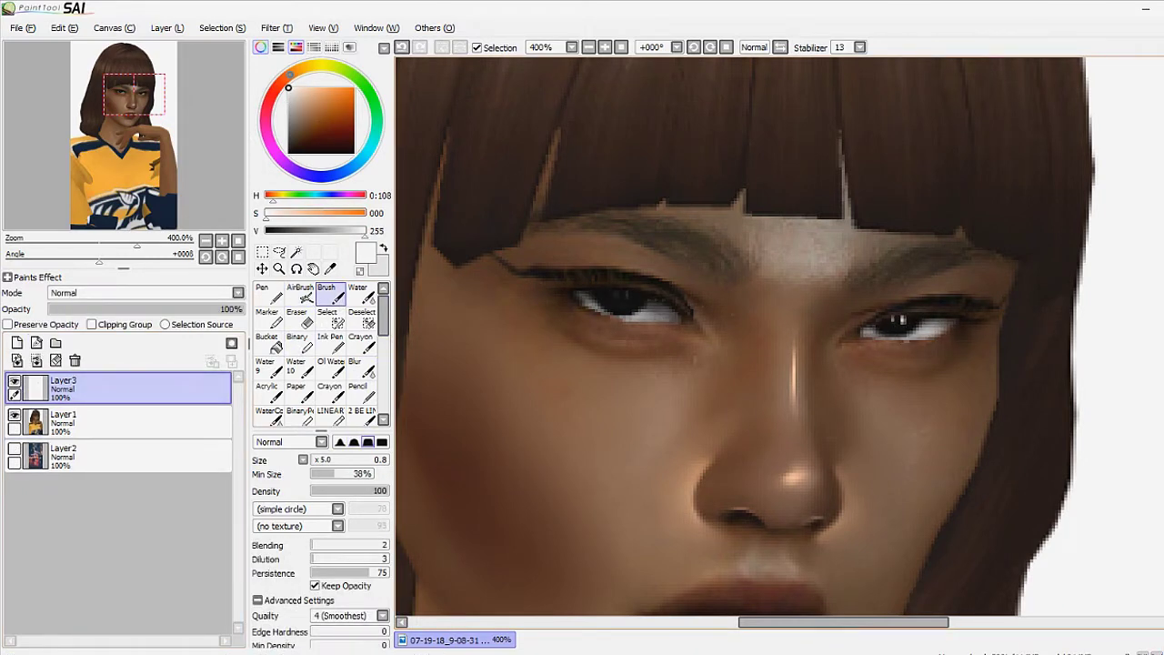
{"action": "key", "text": "ctrl+minus"}
{"action": "key", "text": "ctrl+minus"}
{"action": "key", "text": "ctrl+plus"}
{"action": "left_click", "coordinate": [75, 360]}
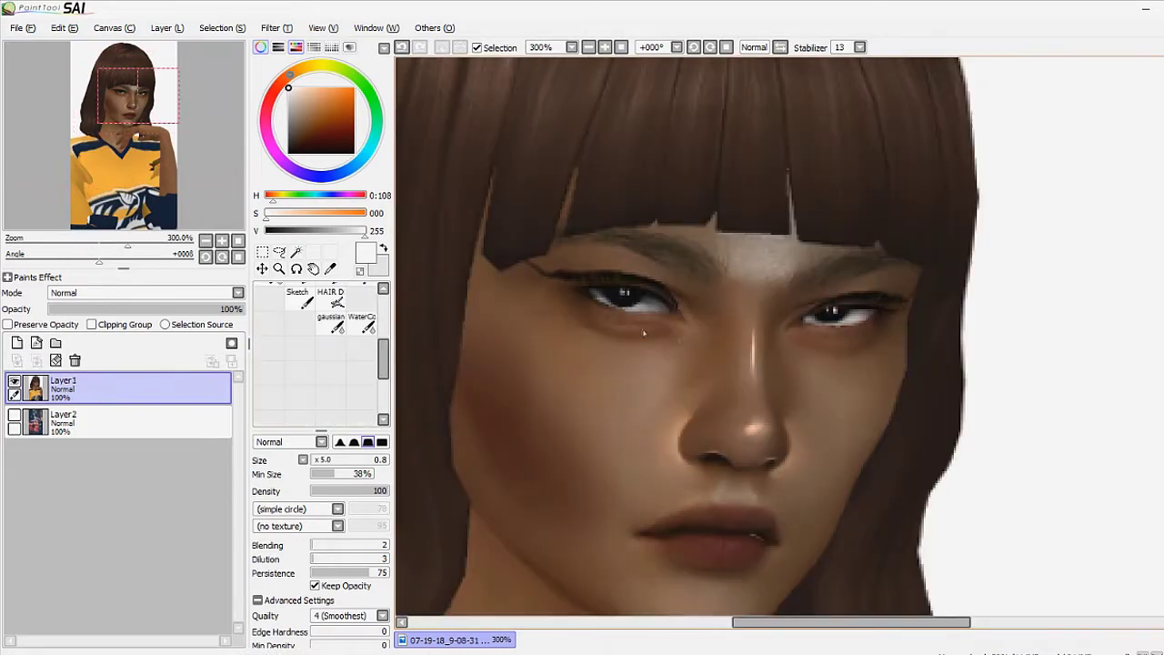
Darken both eyebrows in black with the Sketch brush on a new layer, and soften them with Blur
{"action": "left_click", "coordinate": [288, 152]}
{"action": "left_click", "coordinate": [17, 342]}
{"action": "left_click", "coordinate": [354, 366]}
{"action": "left_click", "coordinate": [307, 297]}
{"action": "left_click", "coordinate": [338, 297]}
{"action": "left_click", "coordinate": [307, 298]}
{"action": "left_click", "coordinate": [354, 365]}
{"action": "key", "text": "ctrl+z"}
{"action": "key", "text": "ctrl+plus"}
{"action": "key", "text": "ctrl+plus"}
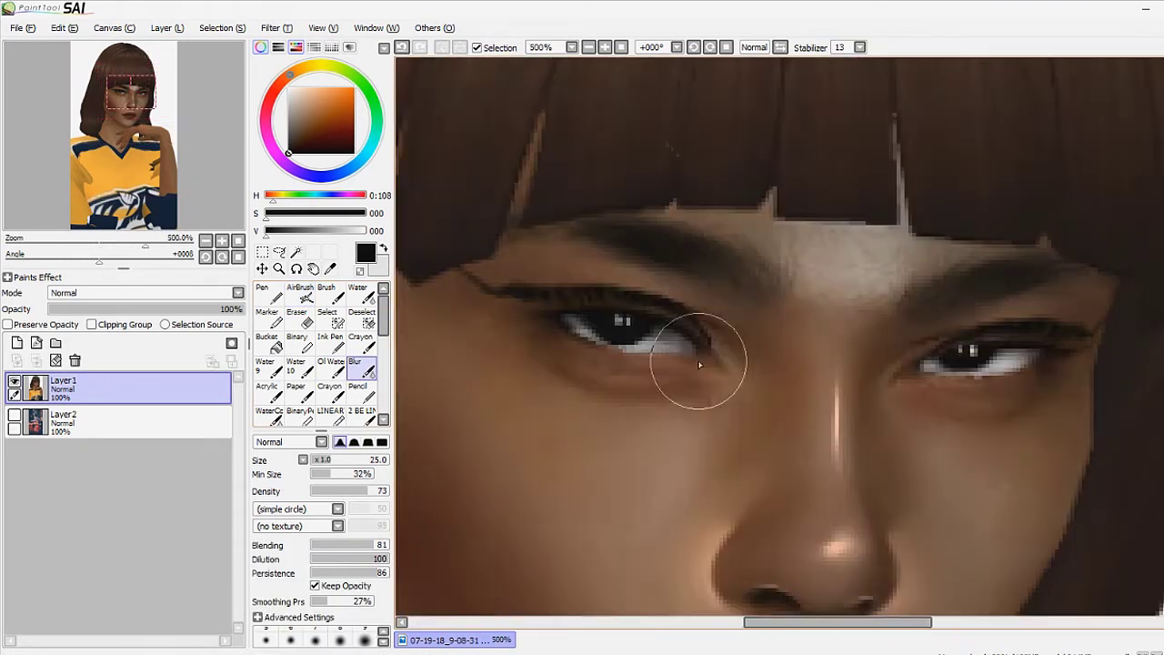
Sample the under-eye skin tone, paint a highlight below the left-hand eye on a new Luminosity layer, and blur it
{"action": "left_click", "coordinate": [665, 347], "text": "alt"}
{"action": "key", "text": "a"}
{"action": "key", "text": "bracketright"}
{"action": "key", "text": "bracketright"}
{"action": "key", "text": "bracketright"}
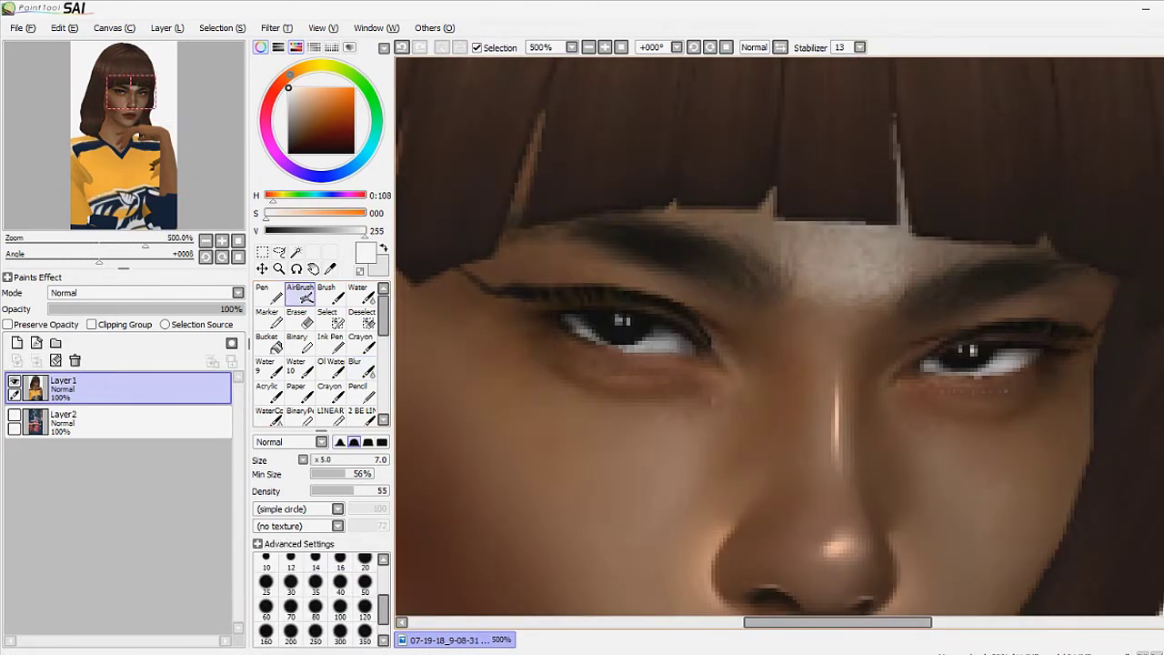
{"action": "left_click", "coordinate": [570, 364], "text": "alt"}
{"action": "key", "text": "b"}
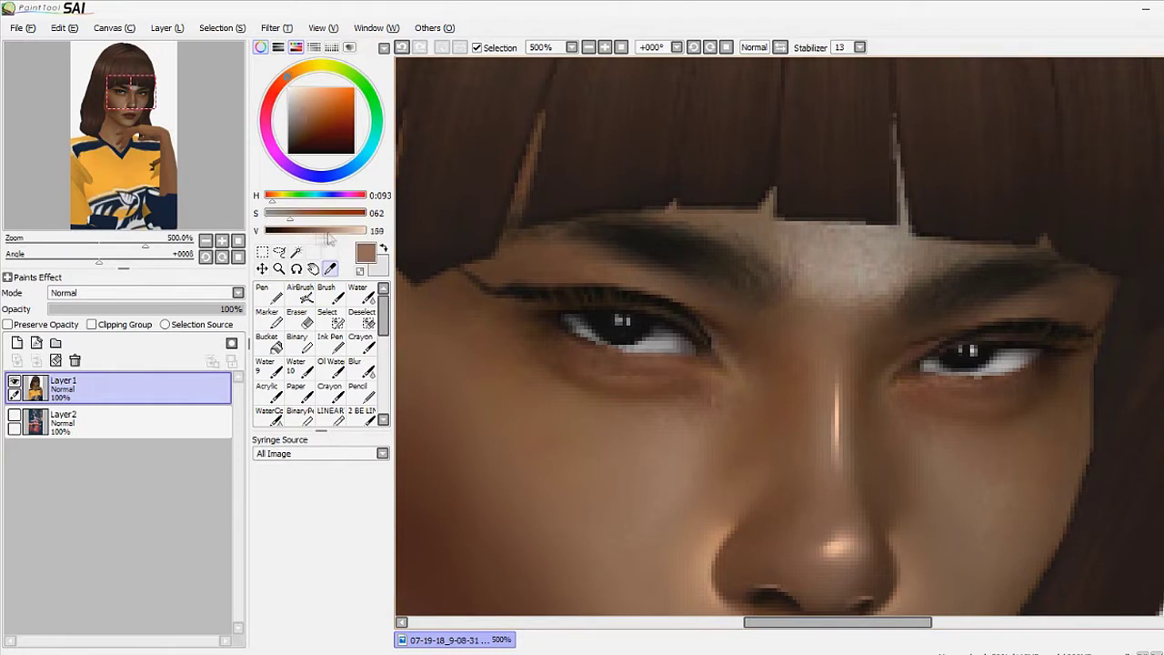
{"action": "key", "text": "ctrl+shift+n"}
{"action": "mouse_move", "coordinate": [575, 362]}
{"action": "left_mouse_down"}
{"action": "mouse_move", "coordinate": [682, 387]}
{"action": "mouse_move", "coordinate": [637, 339]}
{"action": "left_mouse_up"}
{"action": "key", "text": "r"}
{"action": "mouse_move", "coordinate": [696, 381]}
{"action": "left_mouse_down"}
{"action": "mouse_move", "coordinate": [568, 366]}
{"action": "mouse_move", "coordinate": [662, 362]}
{"action": "left_mouse_up"}
{"action": "key", "text": "b"}
{"action": "key", "text": "r"}
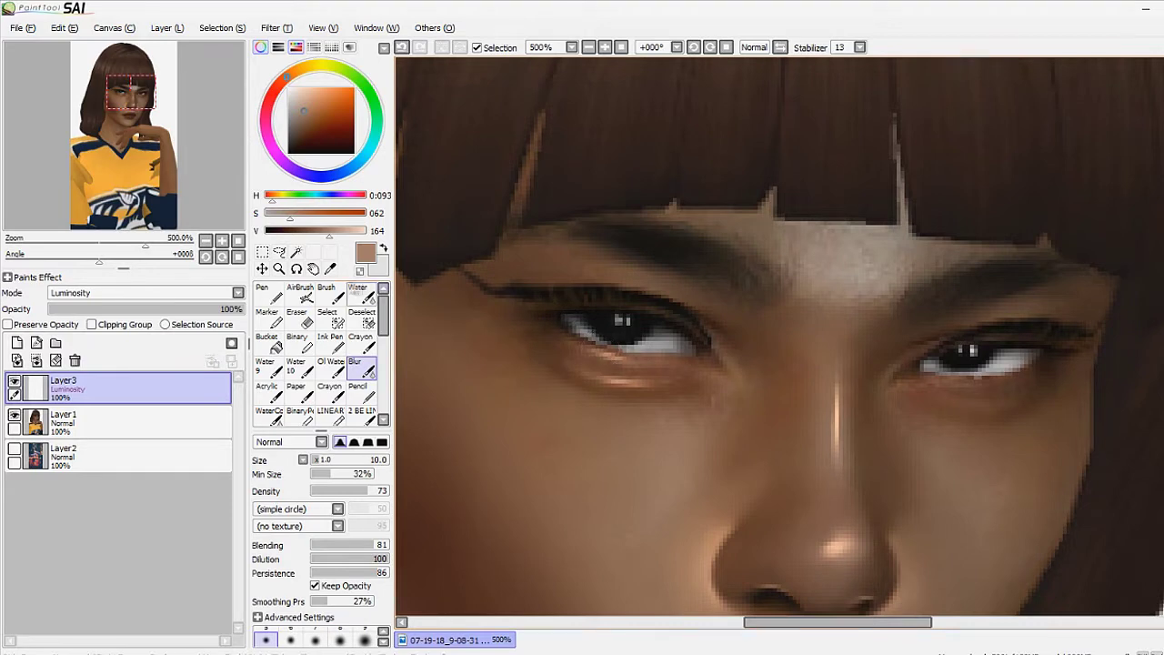
Strengthen the highlight below the left-hand eye with another Brush stroke, blur it, and merge the layer down
{"action": "key", "text": "b"}
{"action": "left_click_drag", "start_coordinate": [590, 376], "coordinate": [646, 384]}
{"action": "key", "text": "r"}
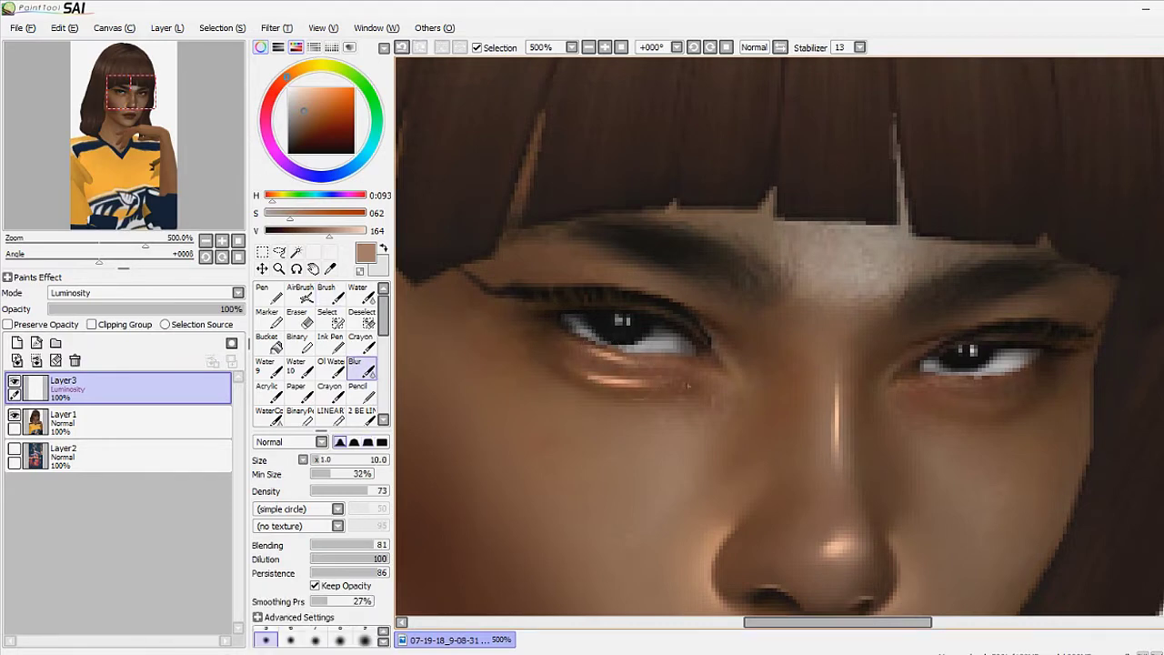
{"action": "key", "text": "ctrl+0"}
{"action": "scroll", "coordinate": [759, 344], "scroll_direction": "up", "scroll_amount": 4}
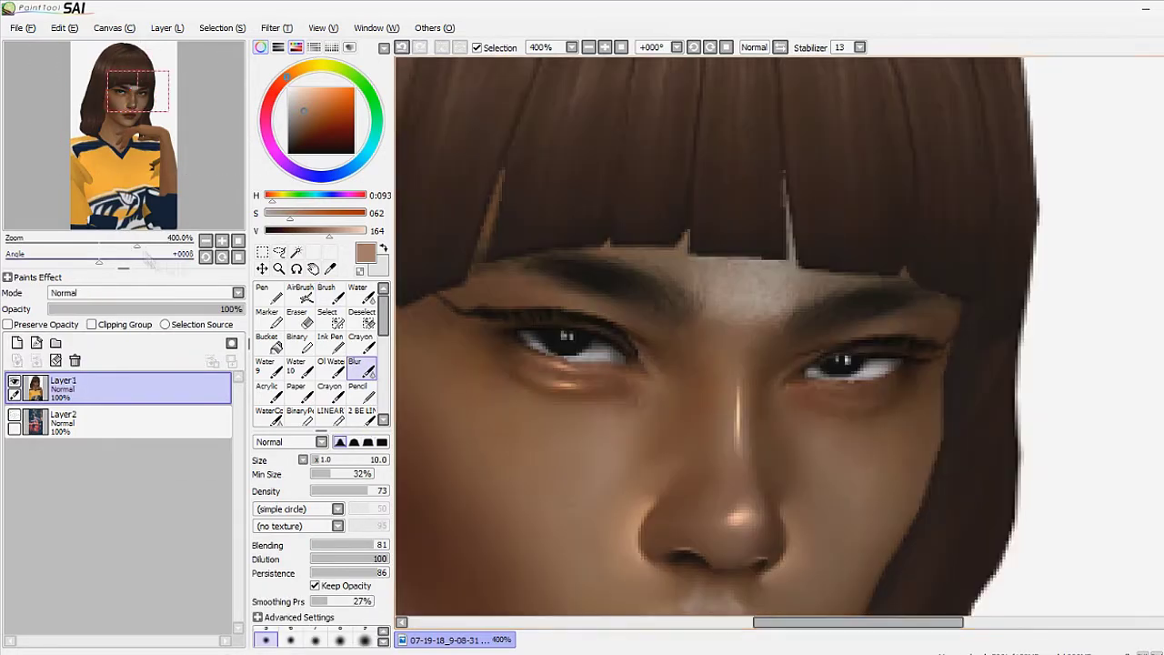
Paint a matching highlight below the right-hand eye on a new Luminosity layer and blur it
{"action": "key", "text": "b"}
{"action": "left_click_drag", "start_coordinate": [806, 401], "coordinate": [905, 384]}
{"action": "key", "text": "r"}
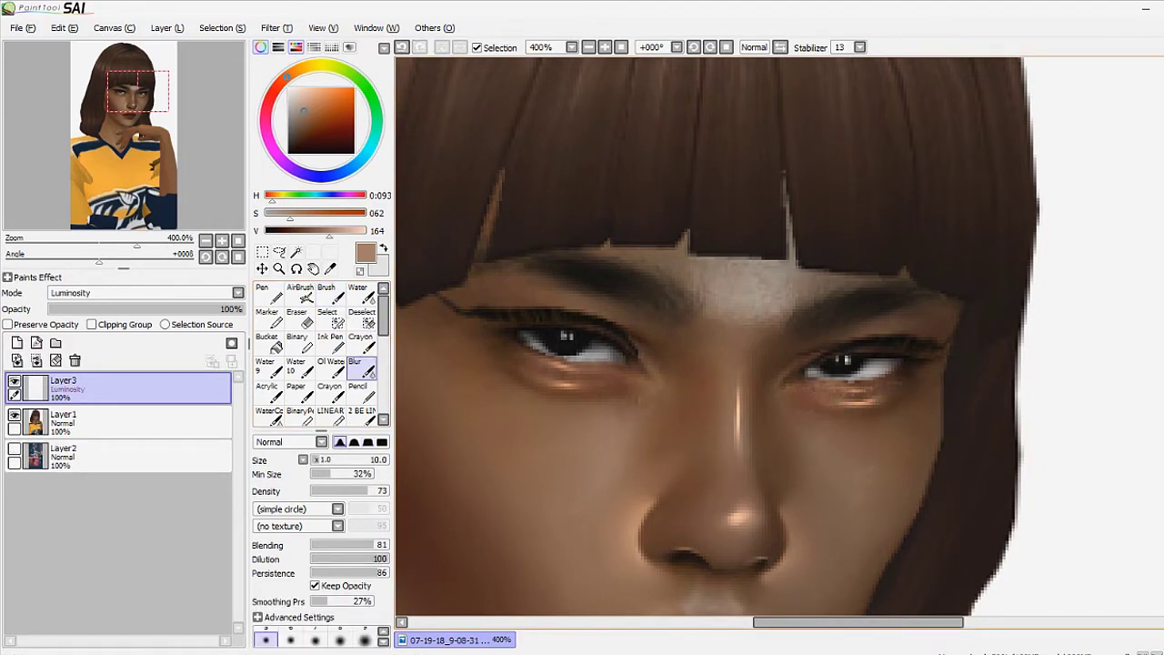
Lighten the skin colour to saturation 60 and value 213, add brighter accents under the right-hand eye, and blur them
{"action": "key", "text": "b"}
{"action": "left_click", "coordinate": [369, 373]}
{"action": "key", "text": "b"}
{"action": "left_click", "coordinate": [304, 99]}
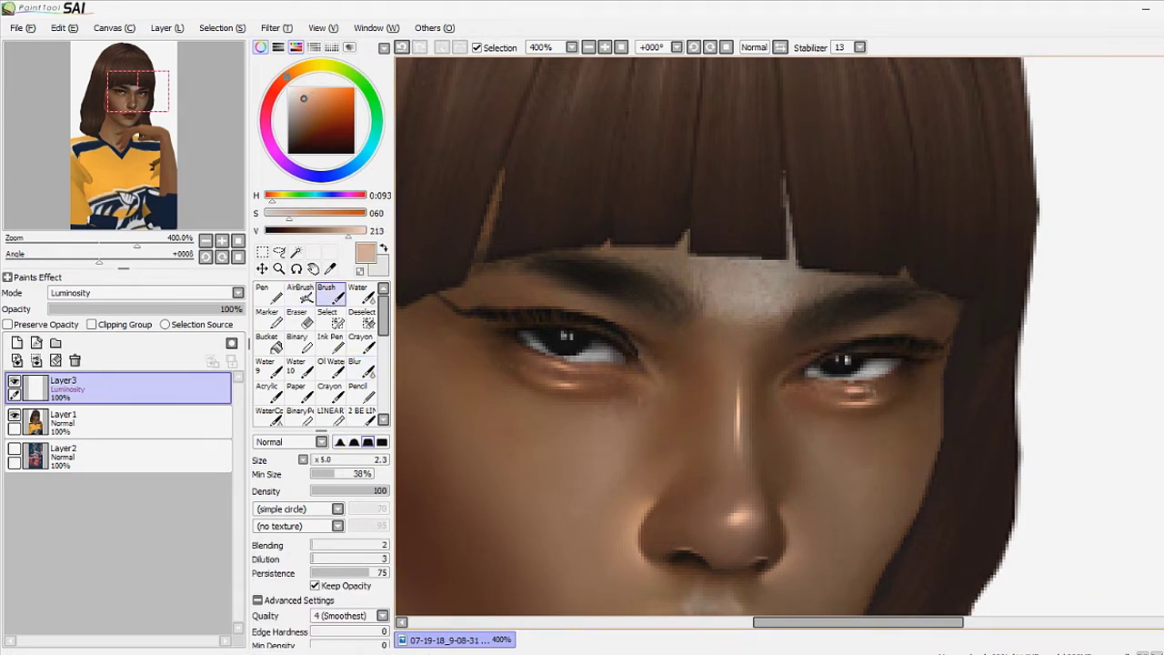
{"action": "key", "text": "b"}
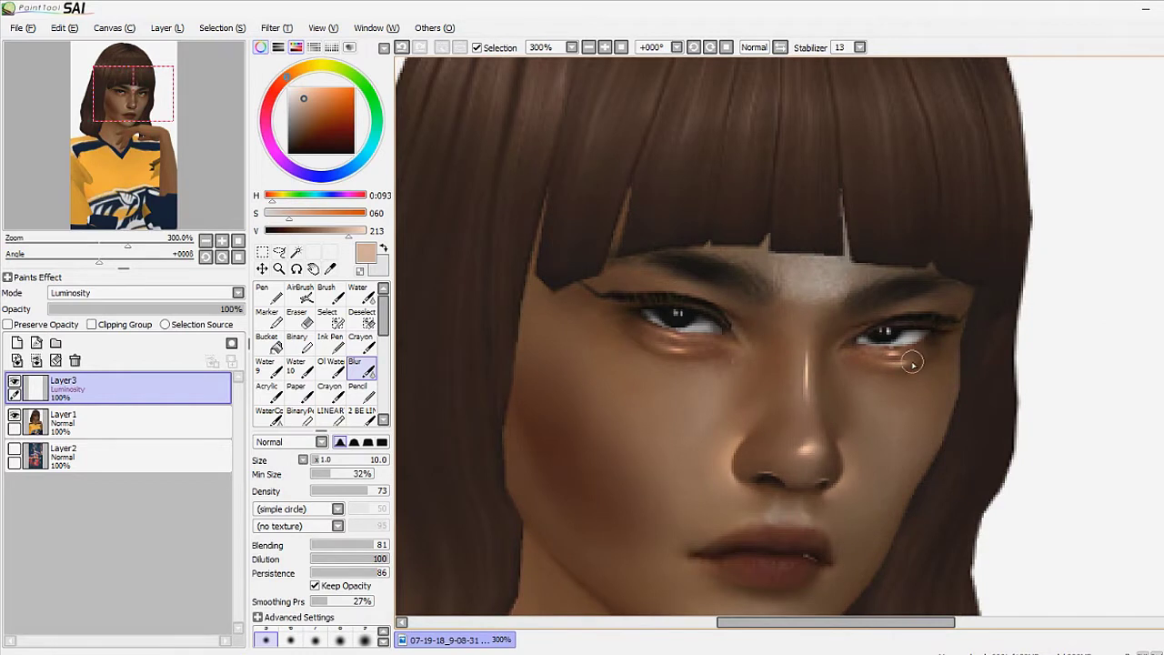
{"action": "left_click_drag", "start_coordinate": [912, 363], "coordinate": [893, 371]}
Airbrush highlights on both upper eyelids, set the layer to Luminosity, and blend them with the Blur brush
{"action": "left_click", "coordinate": [145, 292]}
{"action": "left_click", "coordinate": [63, 305]}
{"action": "left_click", "coordinate": [300, 293]}
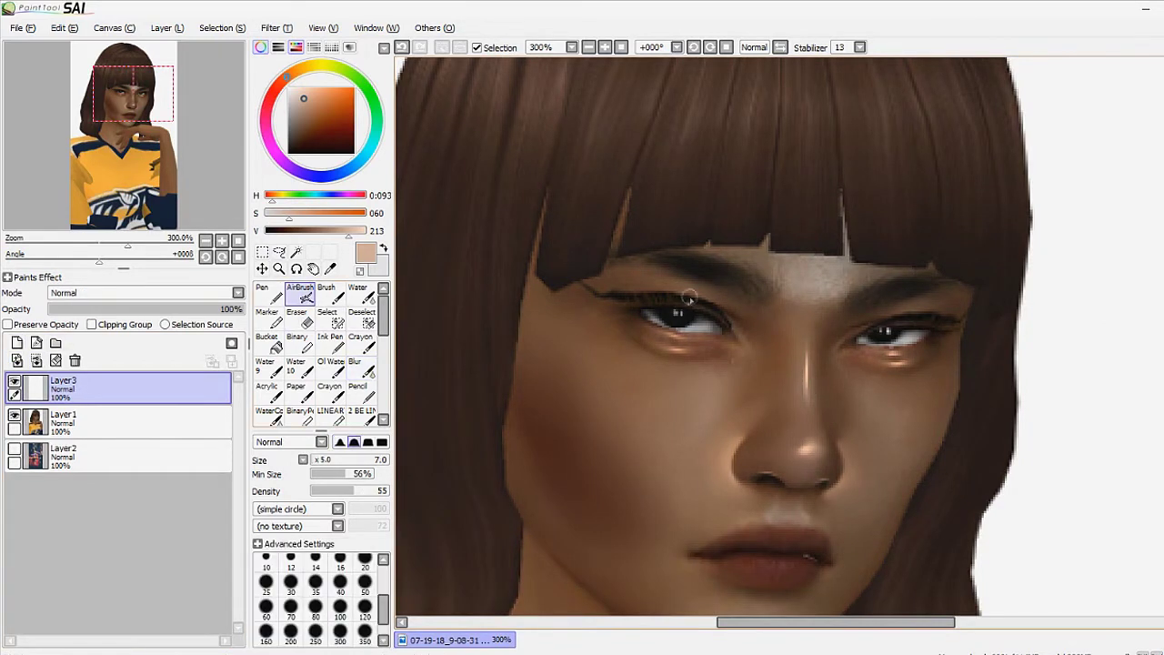
{"action": "key", "text": "e"}
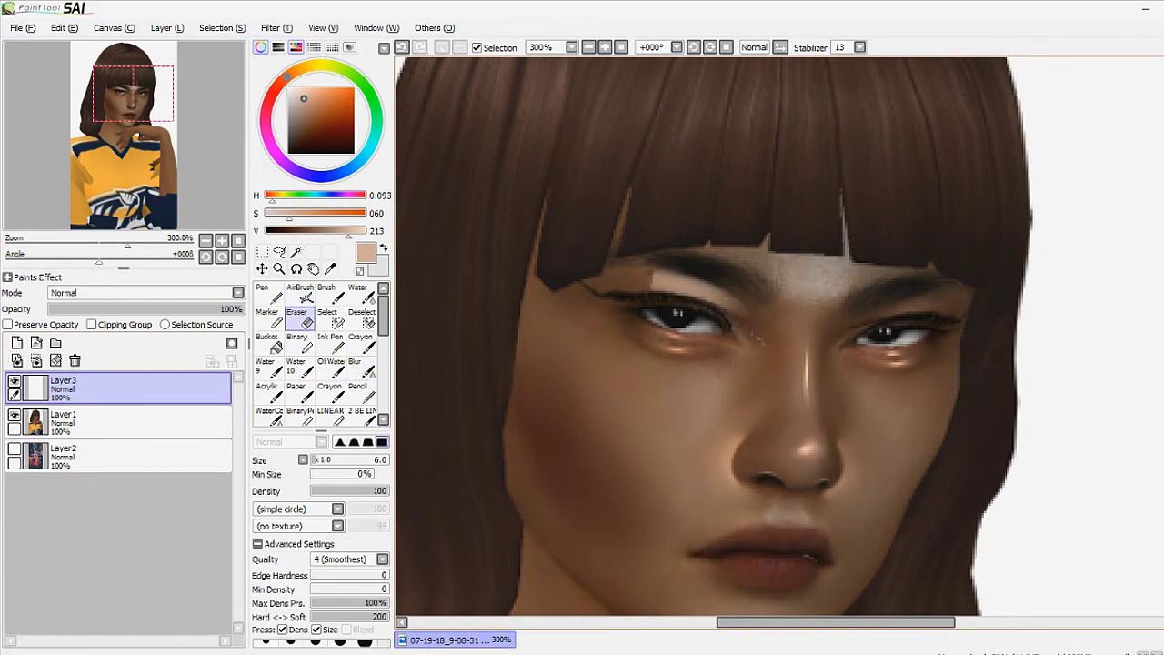
{"action": "left_click", "coordinate": [146, 292]}
{"action": "left_click", "coordinate": [64, 353]}
{"action": "left_click", "coordinate": [354, 364]}
{"action": "left_click_drag", "start_coordinate": [673, 272], "coordinate": [628, 282]}
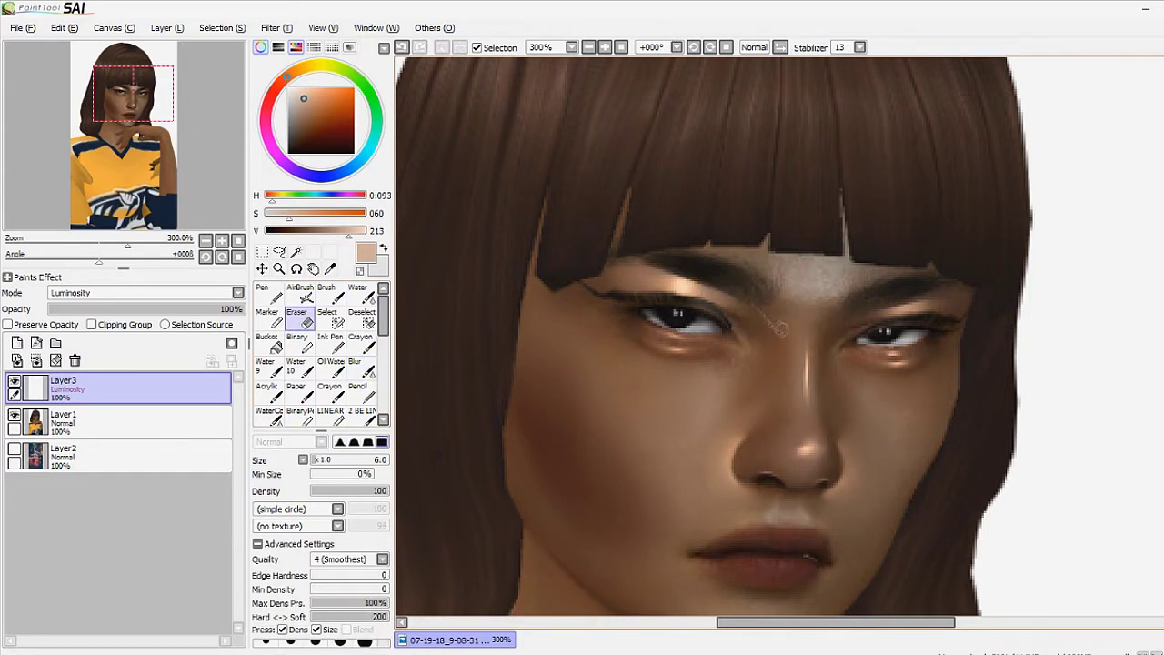
Erase the excess around the eyelid highlights, set their layer to 67% opacity, and merge it down
{"action": "key", "text": "ctrl+z"}
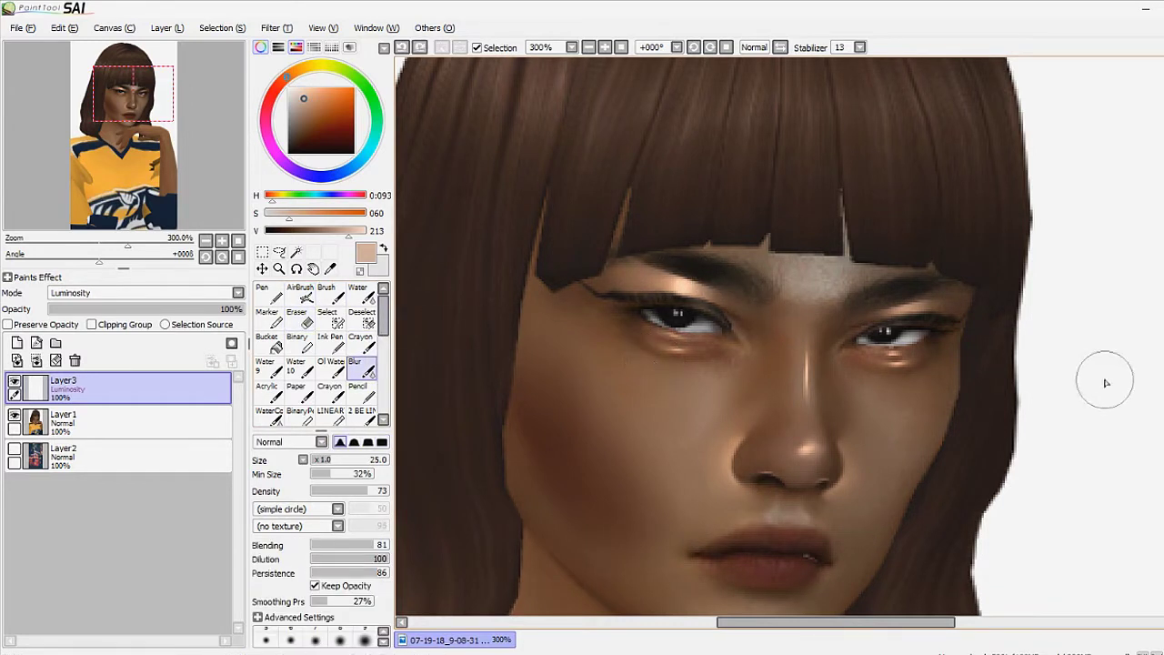
{"action": "key", "text": "ctrl+y"}
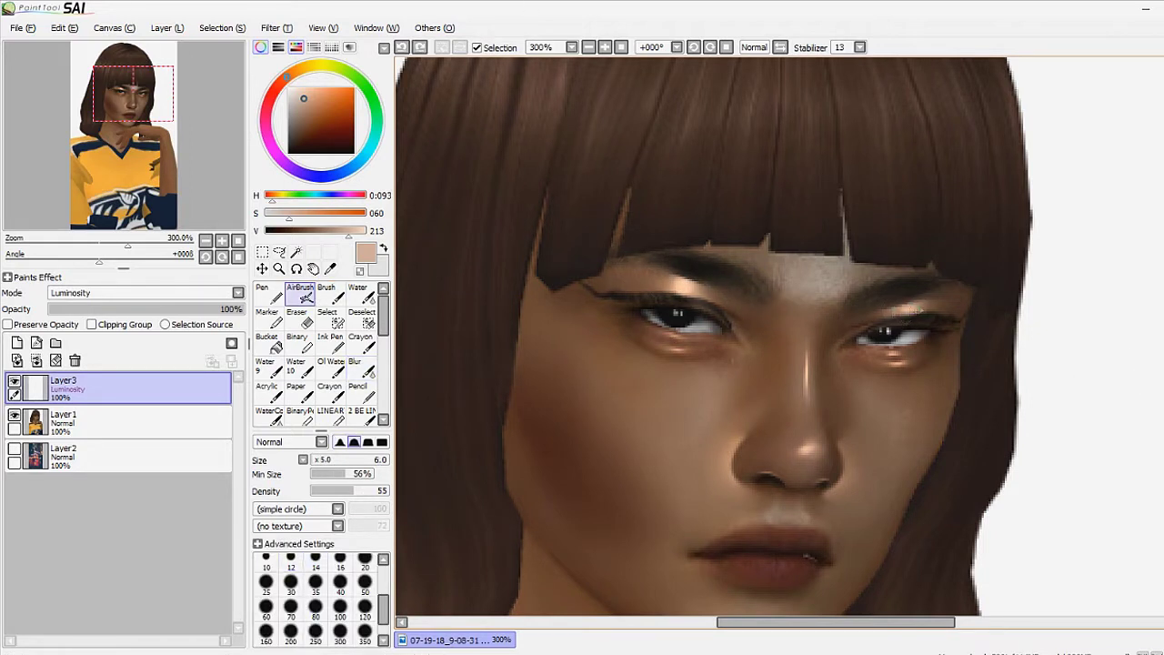
{"action": "key", "text": "e"}
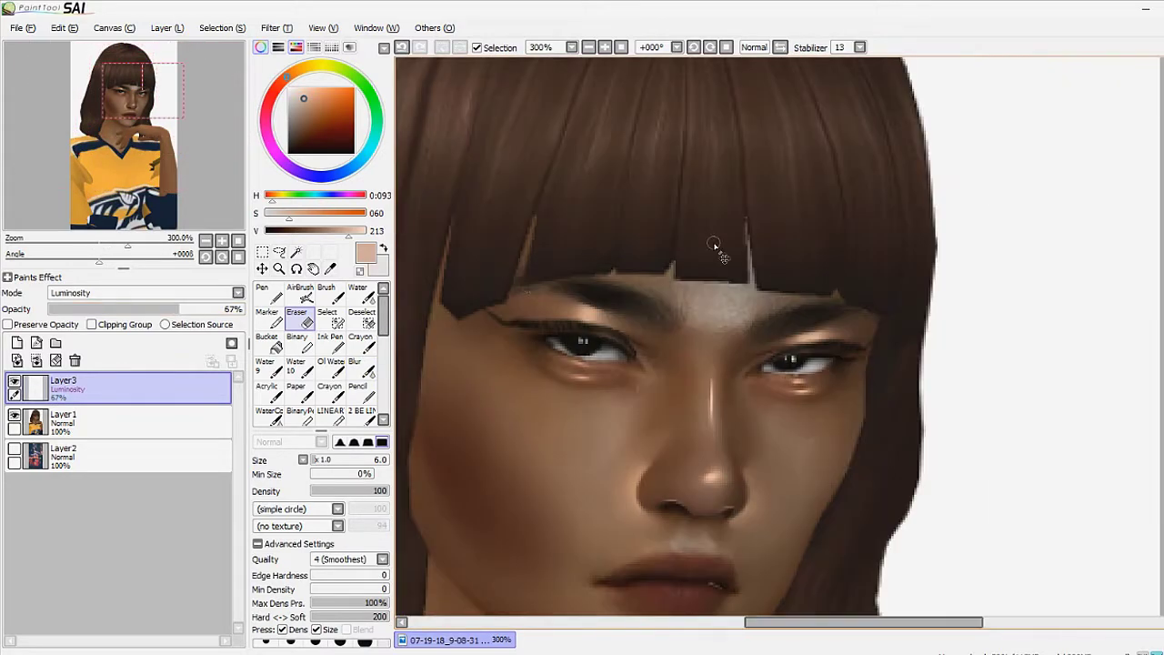
{"action": "scroll", "coordinate": [682, 337], "scroll_direction": "down", "scroll_amount": 2}
{"action": "left_click", "coordinate": [355, 364]}
{"action": "left_click", "coordinate": [64, 418]}
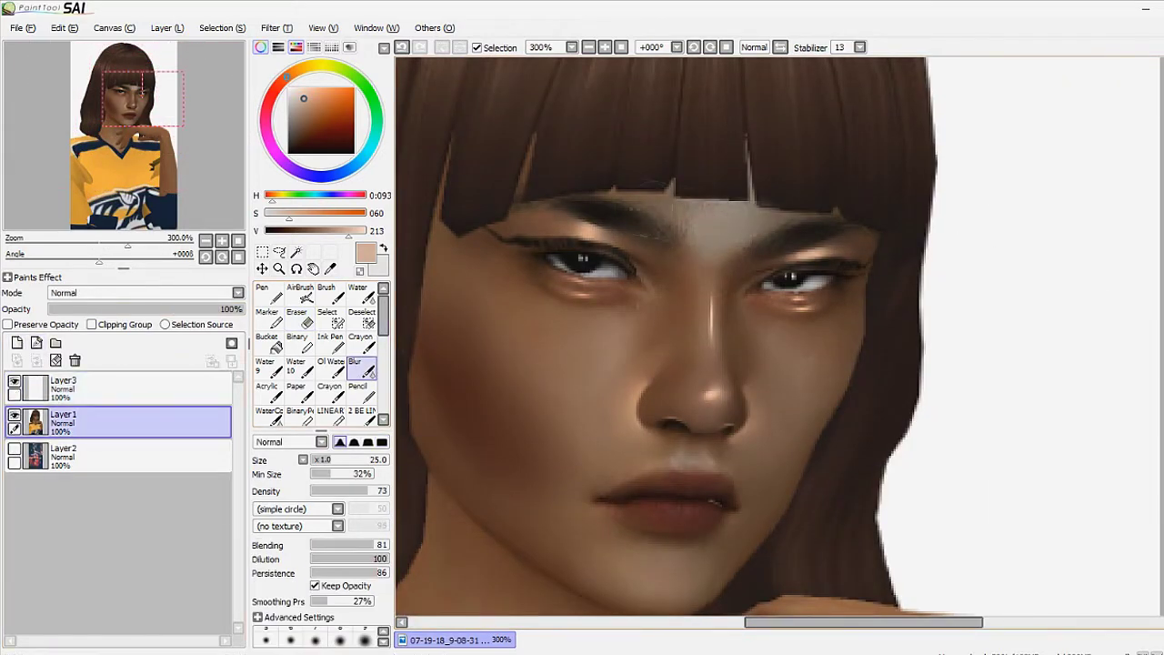
Try adding black hairs to the inner eyebrows with the HAIR D brush on the empty layer, blur them, and delete the layer
{"action": "scroll", "coordinate": [837, 156], "scroll_direction": "up", "scroll_amount": 1}
{"action": "left_click", "coordinate": [288, 153]}
{"action": "left_click", "coordinate": [64, 386]}
{"action": "scroll", "coordinate": [318, 364], "scroll_direction": "down", "scroll_amount": 2}
{"action": "left_click", "coordinate": [330, 391]}
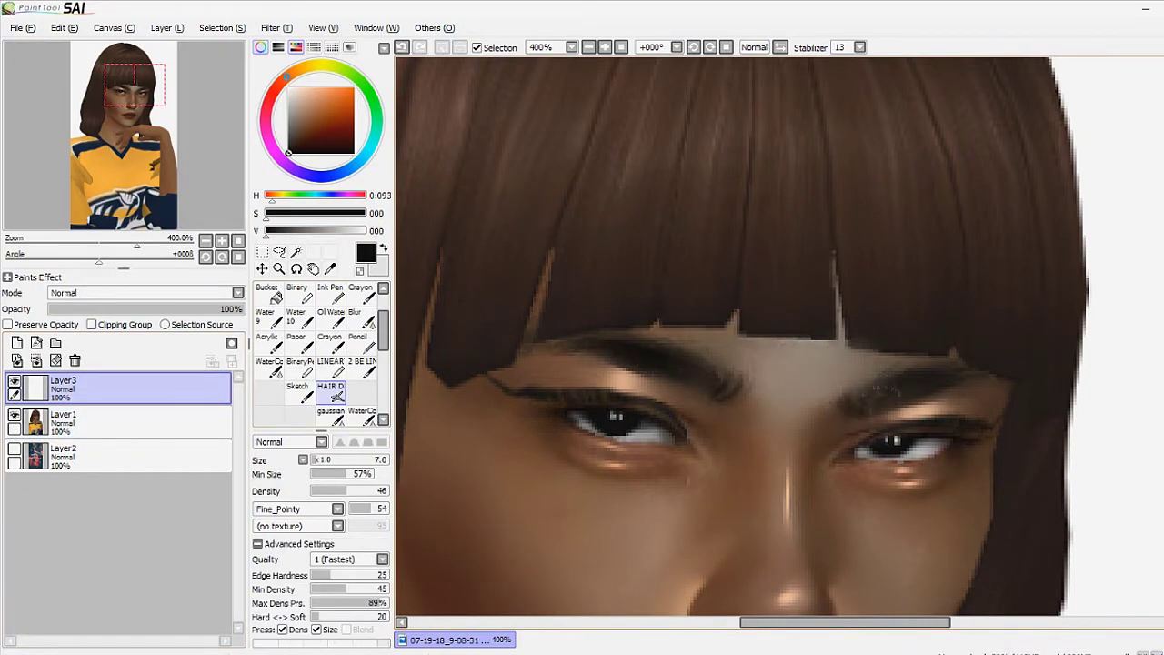
{"action": "left_click", "coordinate": [355, 318]}
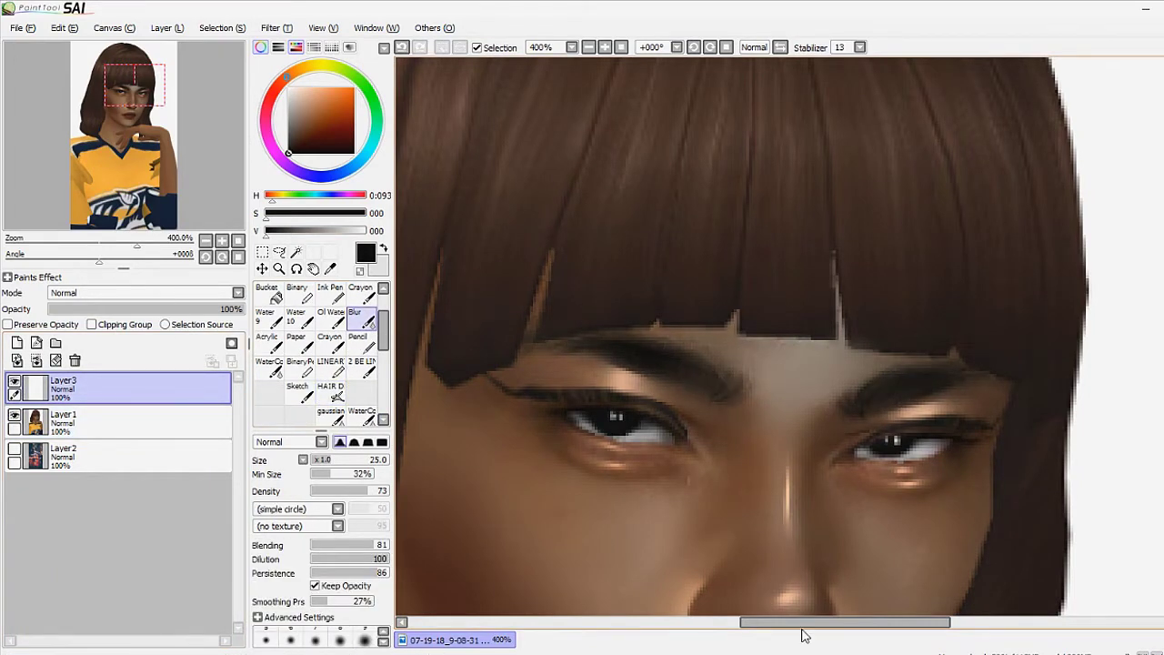
{"action": "scroll", "coordinate": [801, 600], "scroll_direction": "down", "scroll_amount": 1}
{"action": "left_click", "coordinate": [75, 360]}
Paint fine dark brown strokes around the eyes on a new layer with a size 0.7 Brush, saturation 48 and value 42, and blur them
{"action": "left_click", "coordinate": [300, 142]}
{"action": "left_click", "coordinate": [17, 342]}
{"action": "scroll", "coordinate": [318, 355], "scroll_direction": "up", "scroll_amount": 2}
{"action": "left_click", "coordinate": [326, 295]}
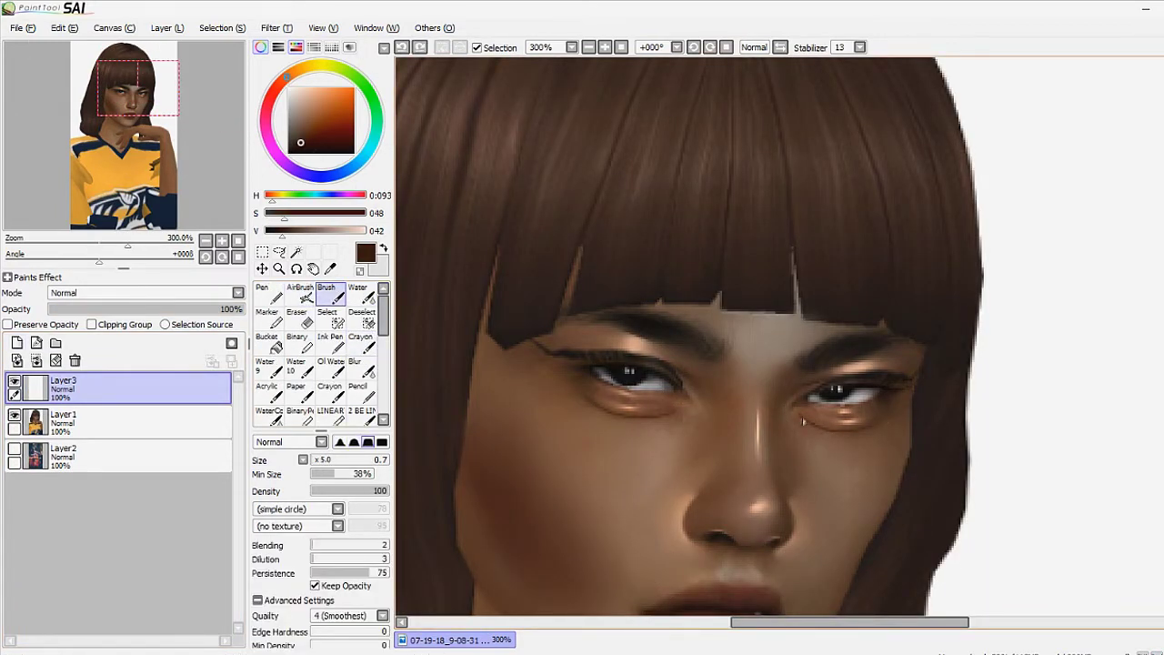
{"action": "left_click", "coordinate": [359, 368]}
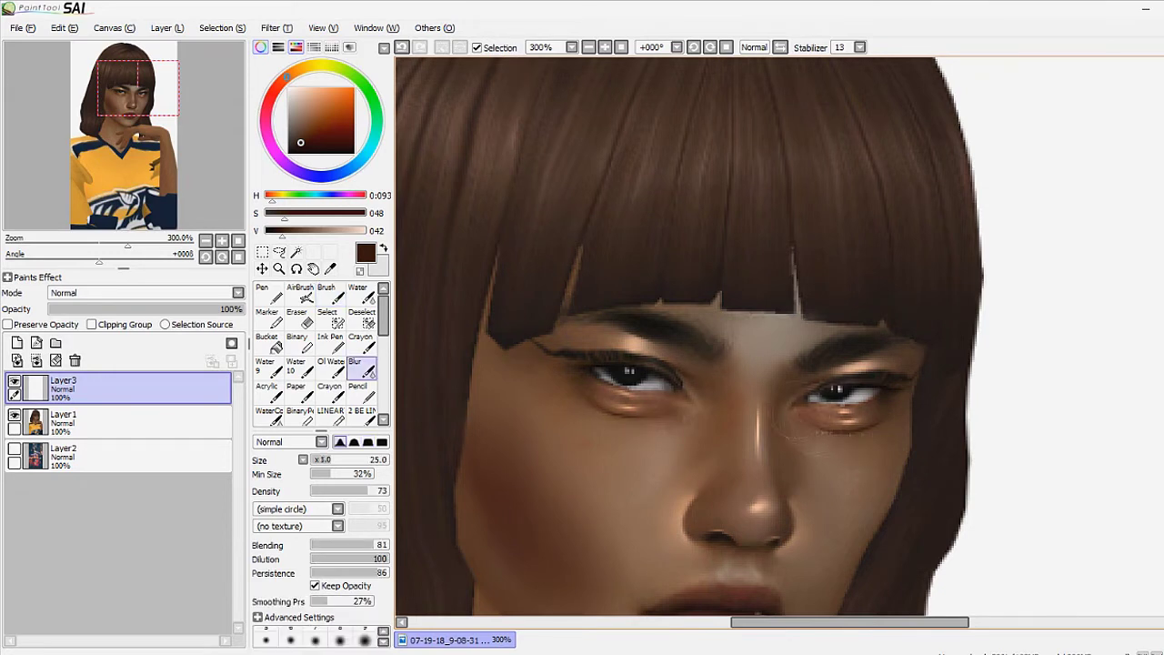
{"action": "scroll", "coordinate": [887, 574], "scroll_direction": "down", "scroll_amount": 2}
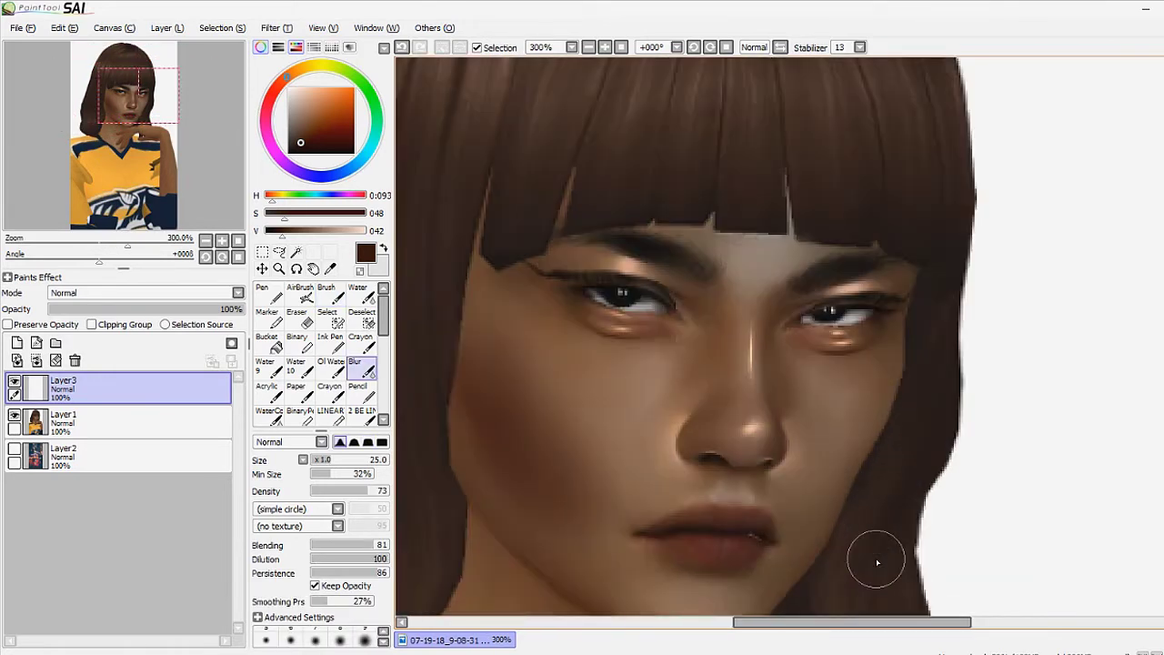
Darken the strokes around the eyes using value 30 with Preserve Opacity on, and merge the layer down
{"action": "left_click", "coordinate": [300, 146]}
{"action": "left_click", "coordinate": [7, 324]}
{"action": "left_click", "coordinate": [297, 318]}
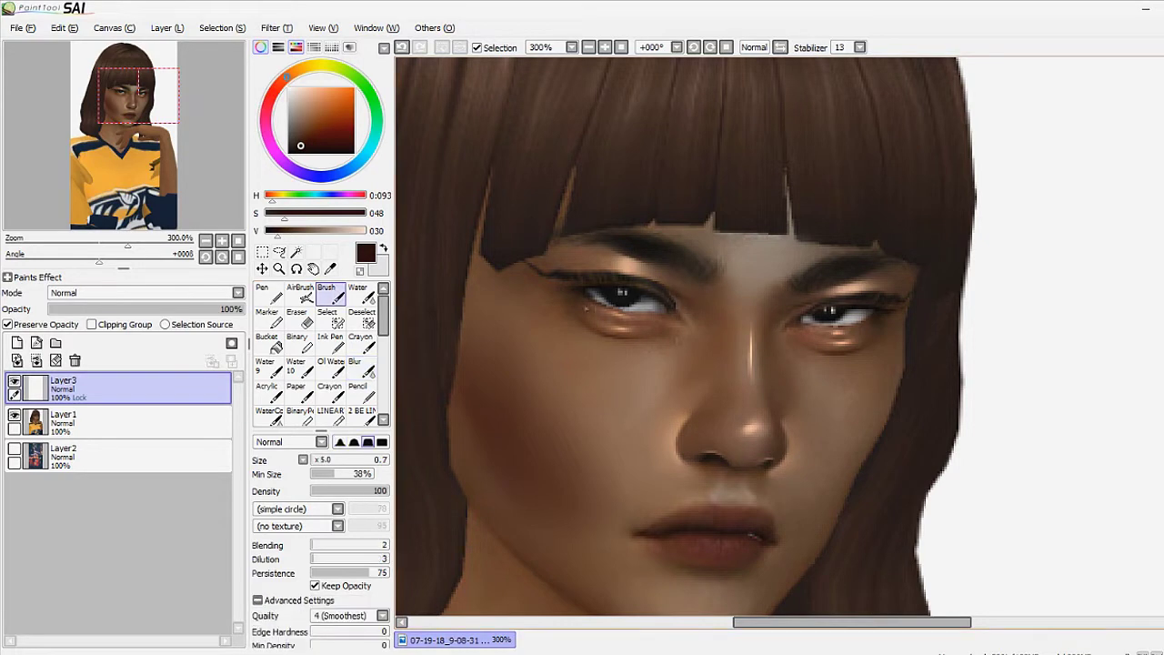
{"action": "left_click", "coordinate": [359, 367]}
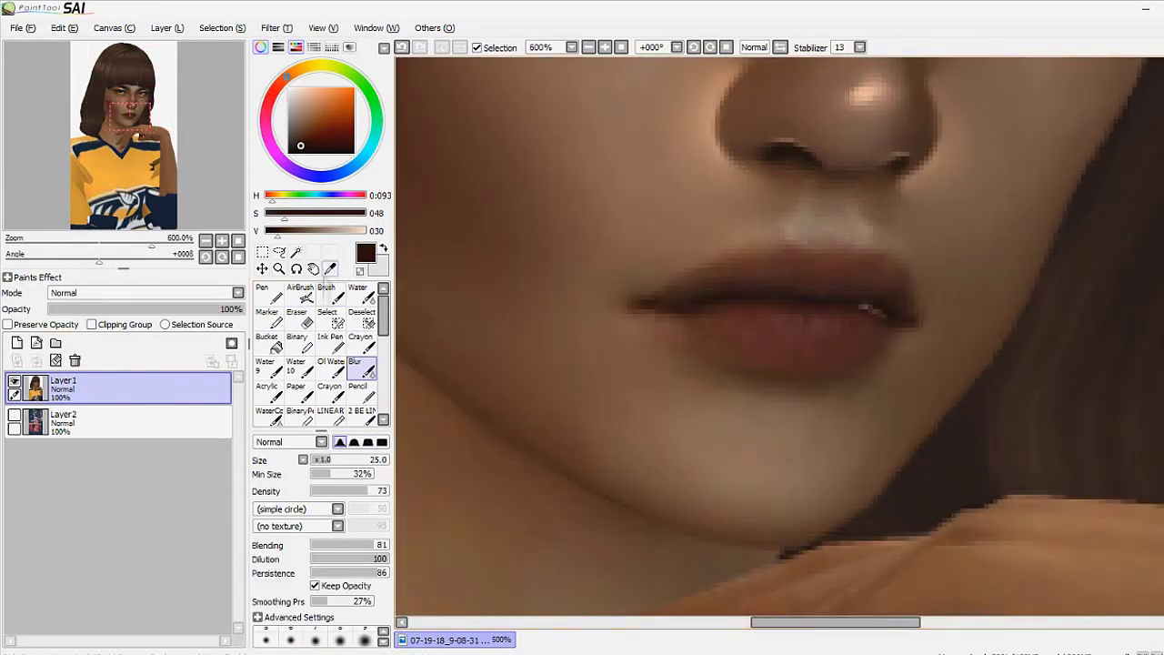
Cover the light specks between the lips with a sampled dark tone, and paint pale pink lip highlights (saturation 42, value 249) on a new layer
{"action": "key", "text": "b"}
{"action": "left_click", "coordinate": [859, 303], "text": "alt"}
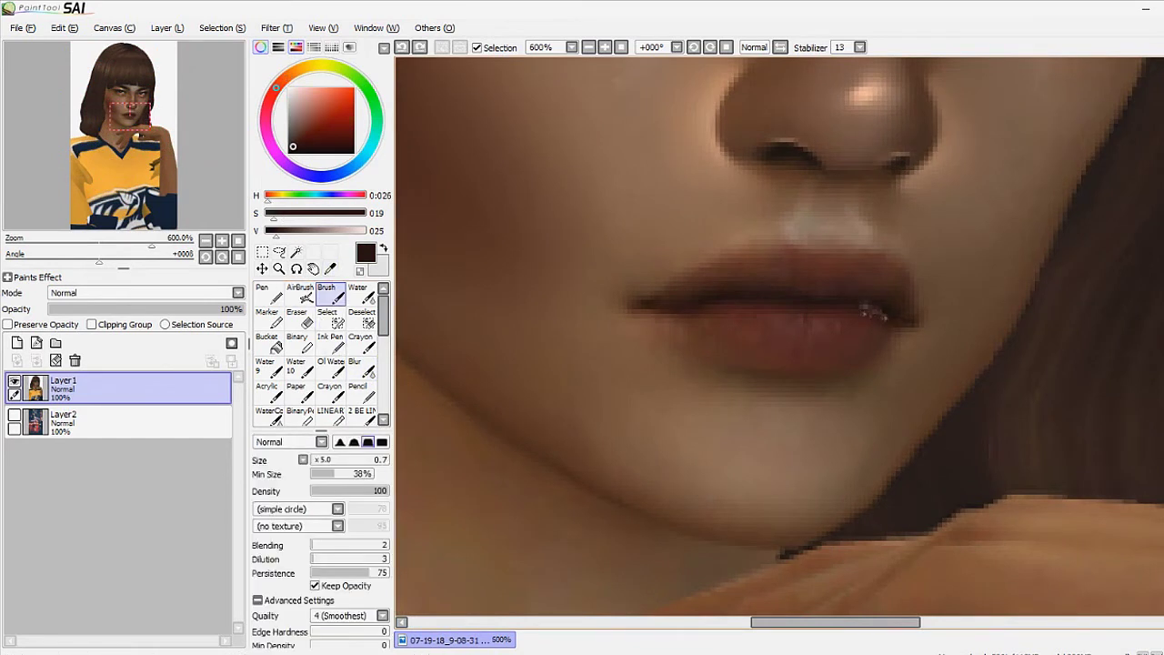
{"action": "left_click", "coordinate": [16, 342]}
{"action": "left_click", "coordinate": [778, 320], "text": "alt"}
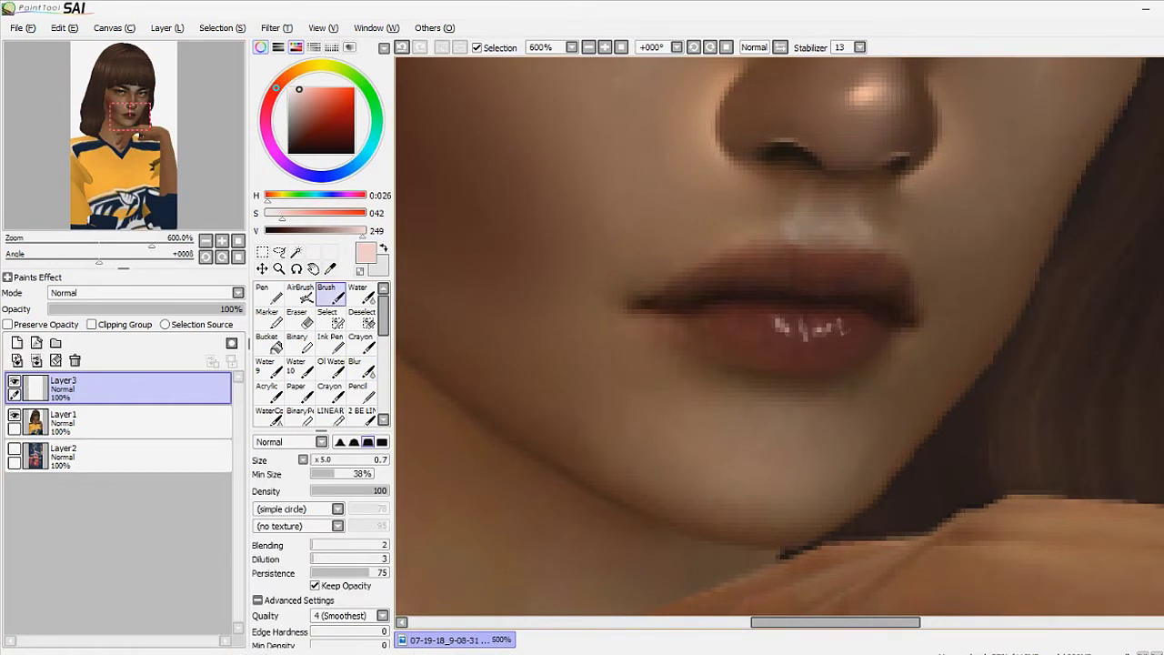
{"action": "left_click_drag", "start_coordinate": [755, 274], "coordinate": [786, 275]}
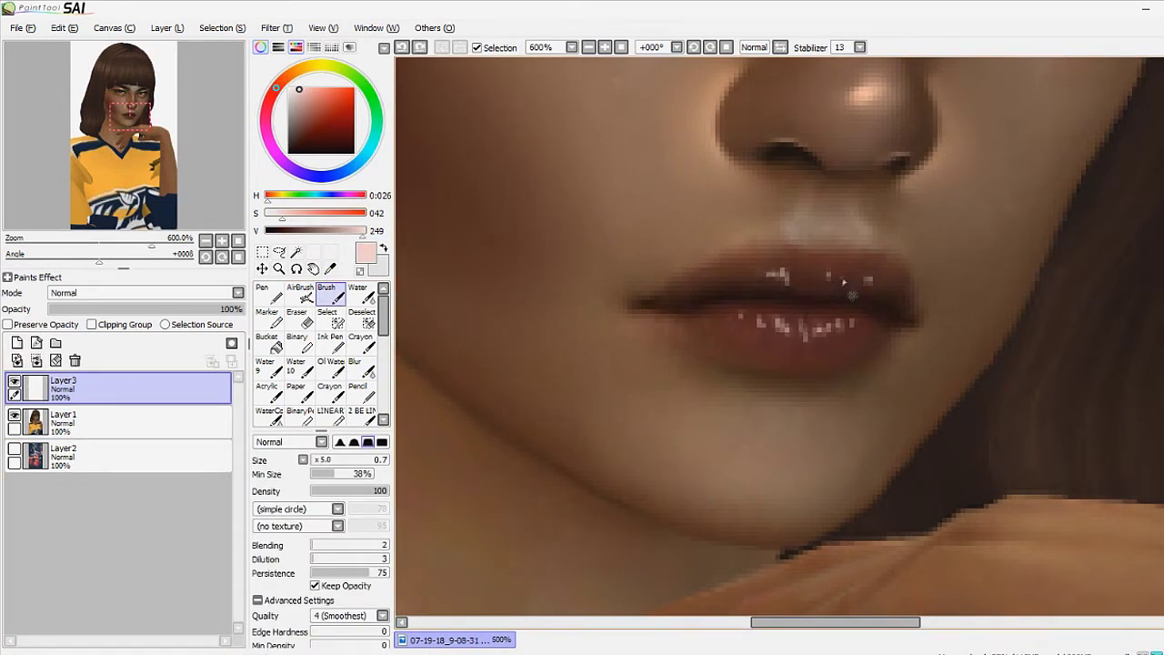
Set the lip highlight layer to Luminosity mode with 59% opacity
{"action": "scroll", "coordinate": [779, 341], "scroll_direction": "down", "scroll_amount": 3}
{"action": "scroll", "coordinate": [778, 341], "scroll_direction": "up", "scroll_amount": 1}
{"action": "left_click", "coordinate": [237, 292]}
{"action": "left_click", "coordinate": [91, 382]}
{"action": "left_click_drag", "start_coordinate": [238, 308], "coordinate": [164, 308]}
Soften the lip highlights with the Blur brush, reducing its size from 25
{"action": "left_click", "coordinate": [300, 365]}
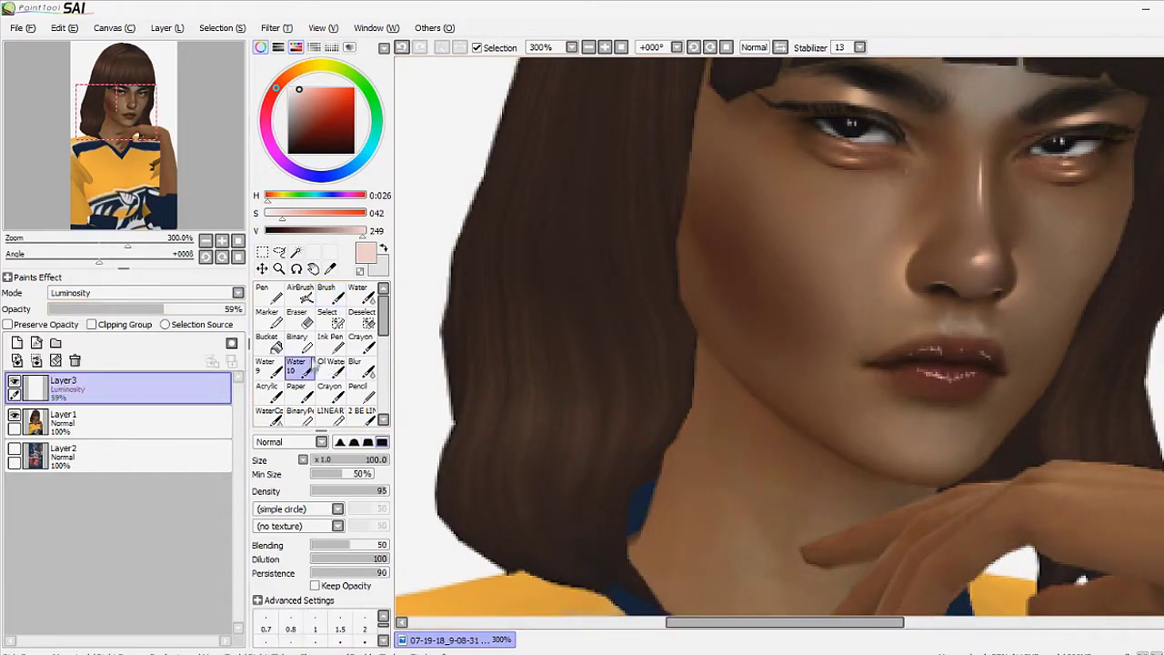
{"action": "double_click", "coordinate": [307, 373]}
{"action": "key", "text": "Escape"}
{"action": "left_click", "coordinate": [356, 368]}
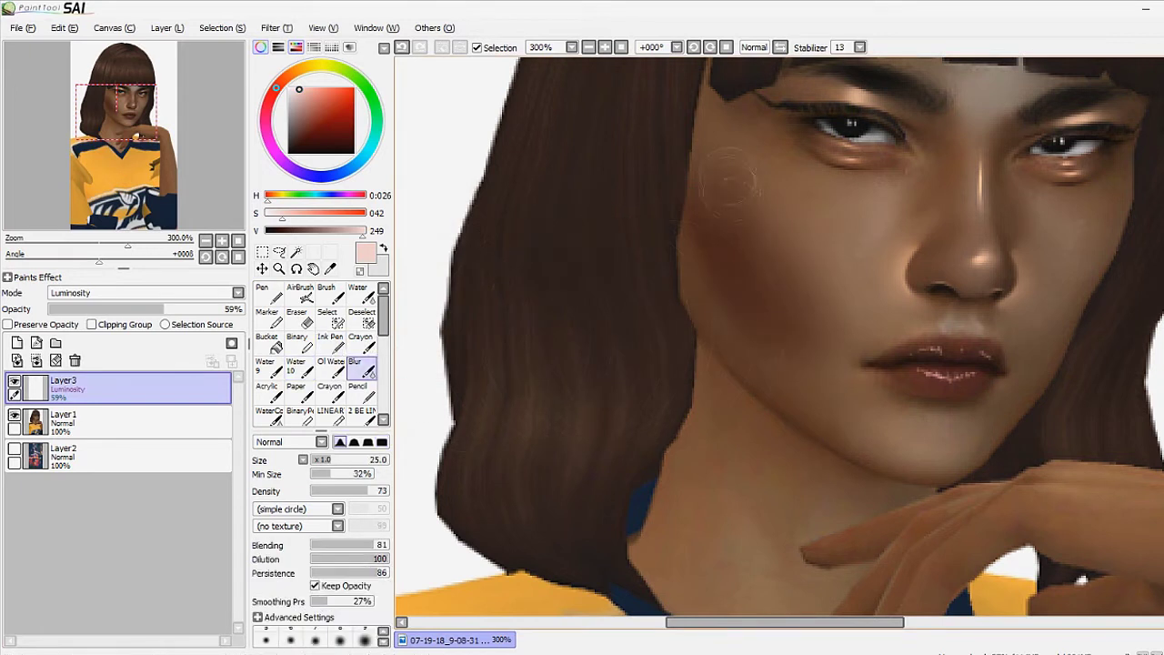
{"action": "key", "text": "bracketleft"}
{"action": "key", "text": "bracketleft"}
{"action": "key", "text": "bracketleft"}
{"action": "key", "text": "bracketleft"}
{"action": "key", "text": "bracketleft"}
{"action": "key", "text": "bracketleft"}
Brighten the lip highlights with pale peach (saturation 51, value 255) with Preserve Opacity on, and raise the layer's opacity to 84%
{"action": "key", "text": "b"}
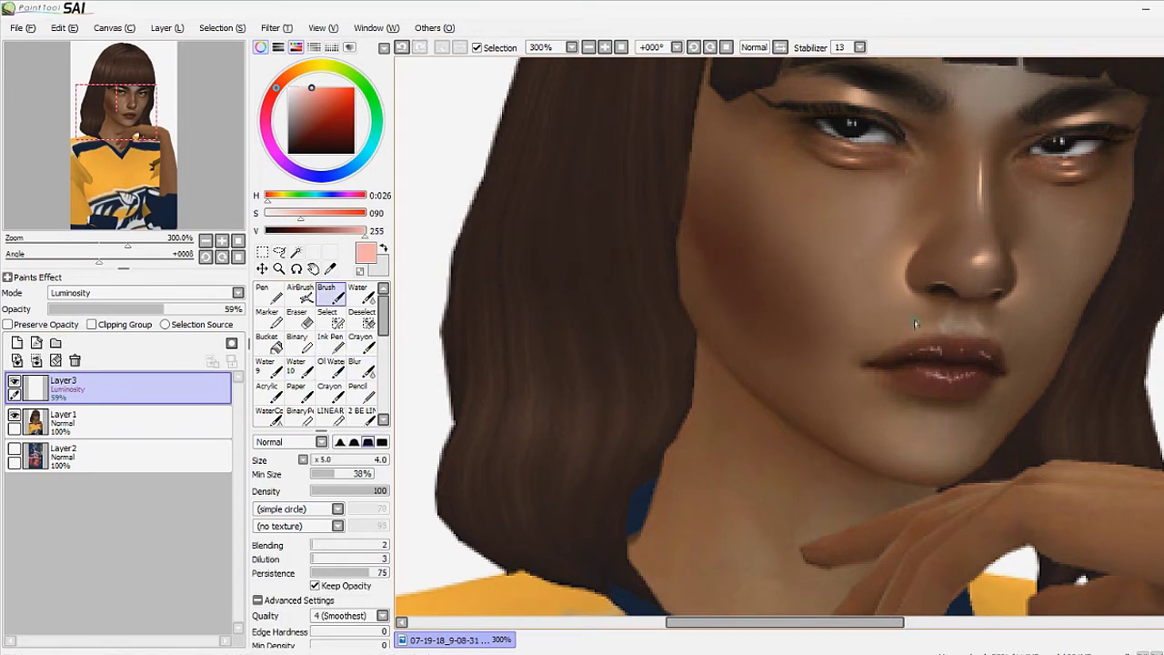
{"action": "left_click", "coordinate": [928, 404], "text": "alt"}
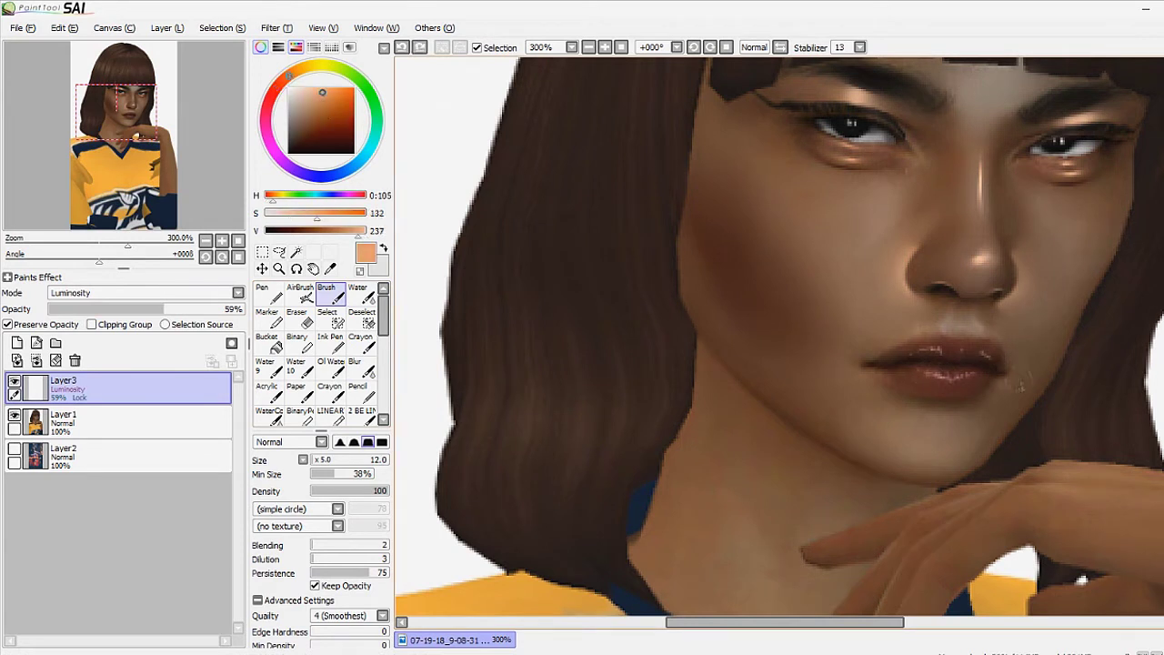
{"action": "key", "text": "n"}
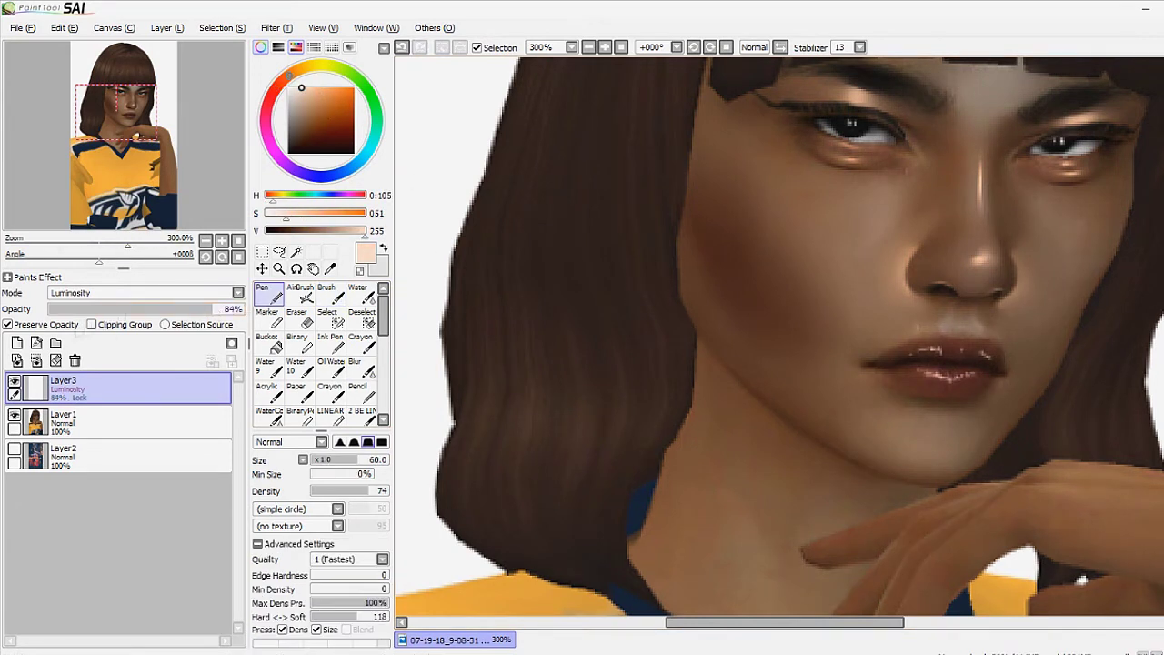
Airbrush broader lip highlights on a new Luminosity layer placed beneath the fine highlights, and blur them
{"action": "left_click", "coordinate": [18, 342]}
{"action": "left_click", "coordinate": [301, 293]}
{"action": "left_click_drag", "start_coordinate": [118, 390], "coordinate": [118, 423]}
{"action": "left_click", "coordinate": [145, 292]}
{"action": "left_click", "coordinate": [72, 345]}
{"action": "left_click", "coordinate": [361, 364]}
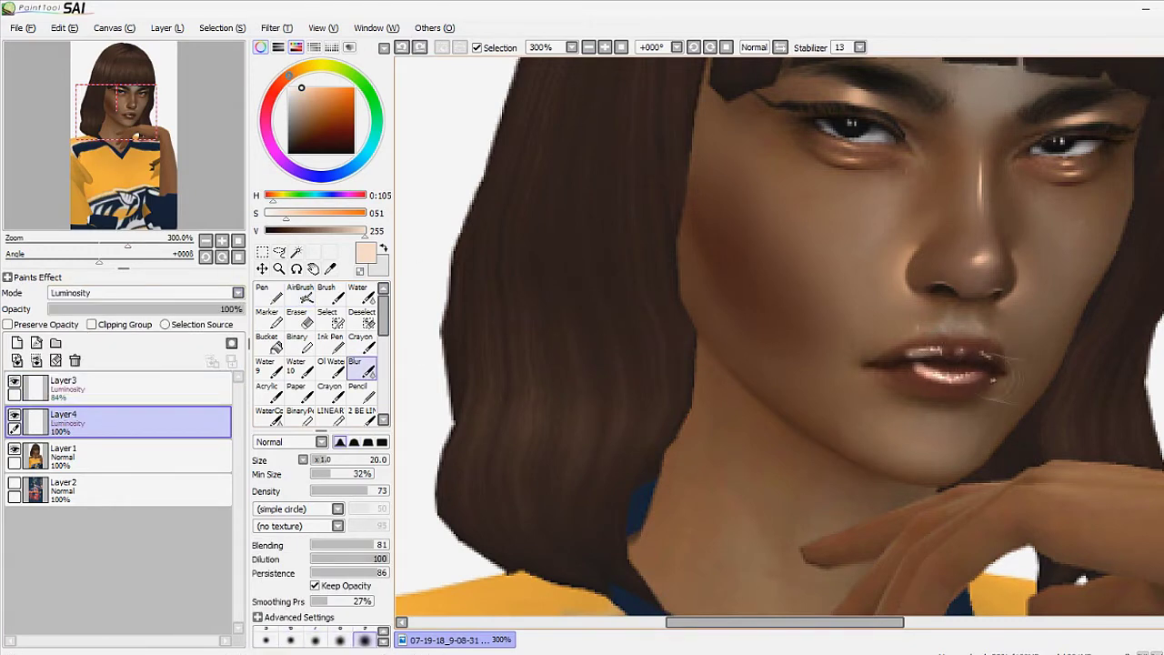
Refine the broad lip highlights with the AirBrush, Eraser and Blur brush for a glossy, soft-edged shine
{"action": "key", "text": "ctrl+t"}
{"action": "key", "text": "Return"}
{"action": "key", "text": "e"}
{"action": "key", "text": "v"}
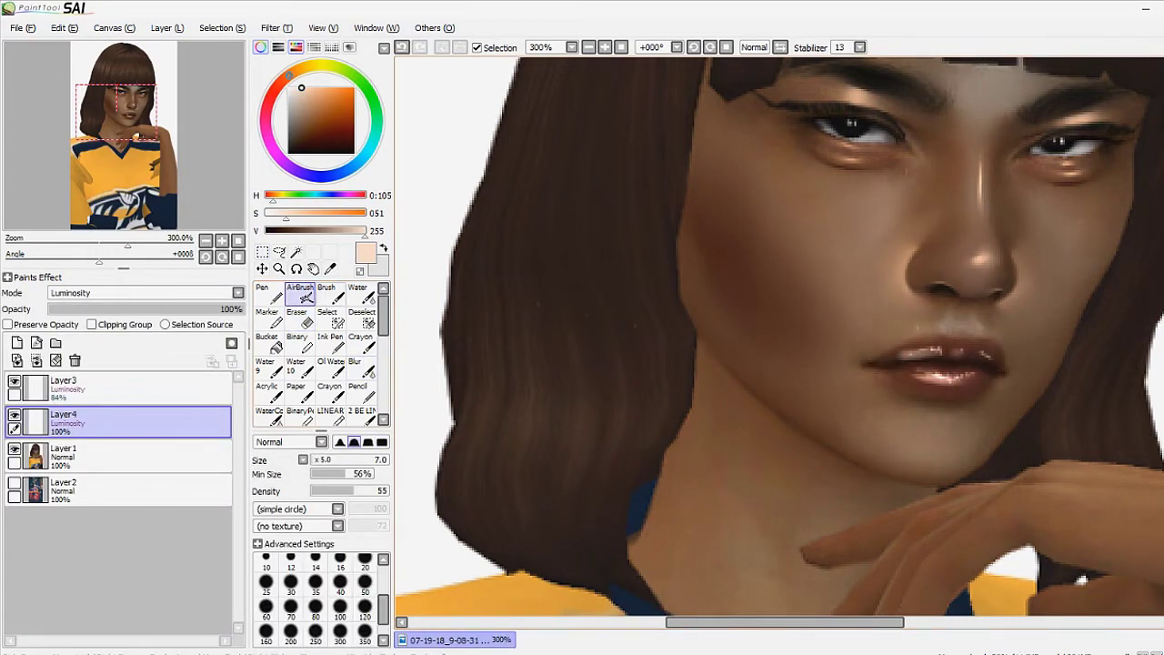
{"action": "left_click", "coordinate": [370, 371]}
{"action": "key", "text": "e"}
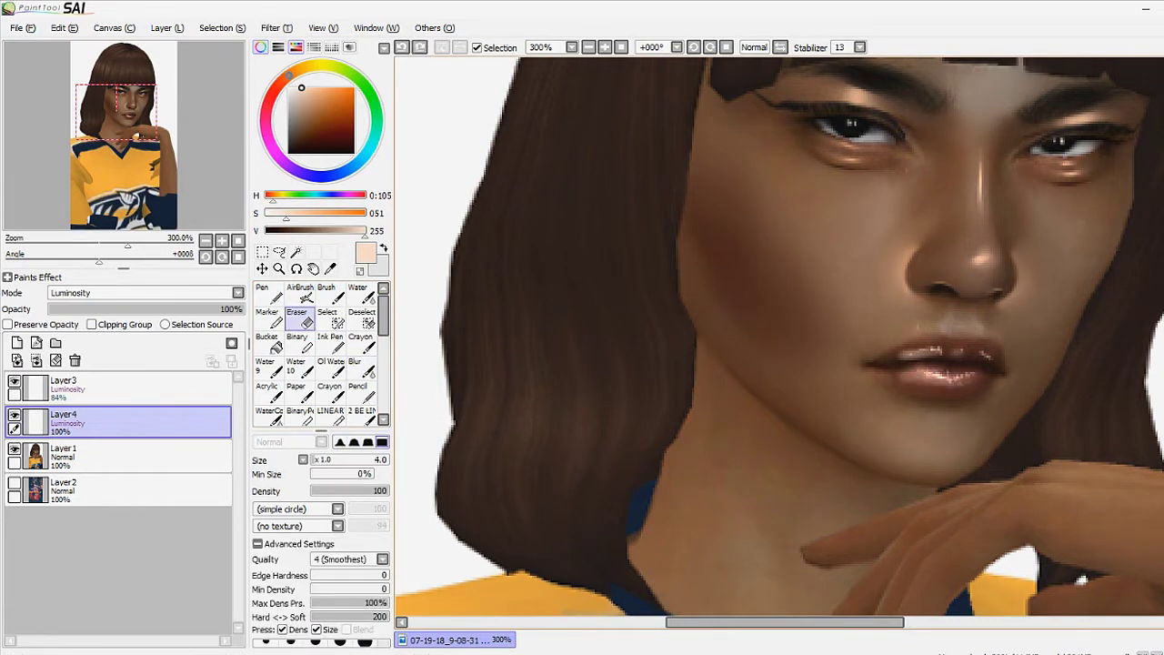
{"action": "key", "text": "b"}
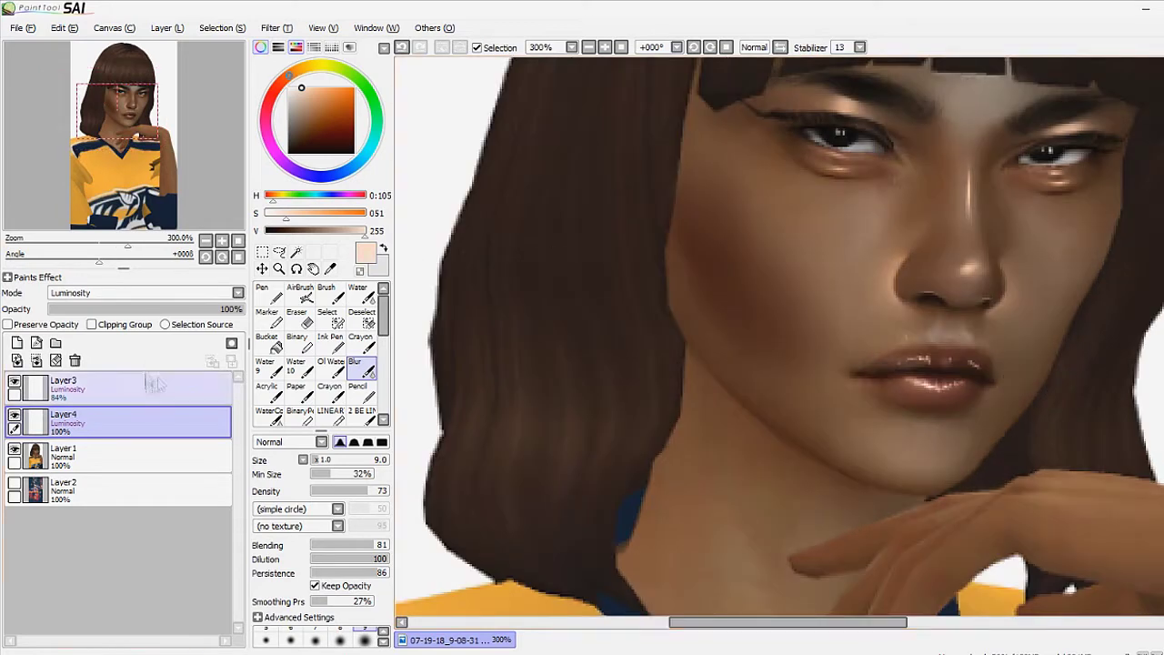
Raise the fine lip highlight layer's opacity to 98%, touch up its colour with Preserve Opacity on, and merge both highlight layers down
{"action": "left_click", "coordinate": [151, 382]}
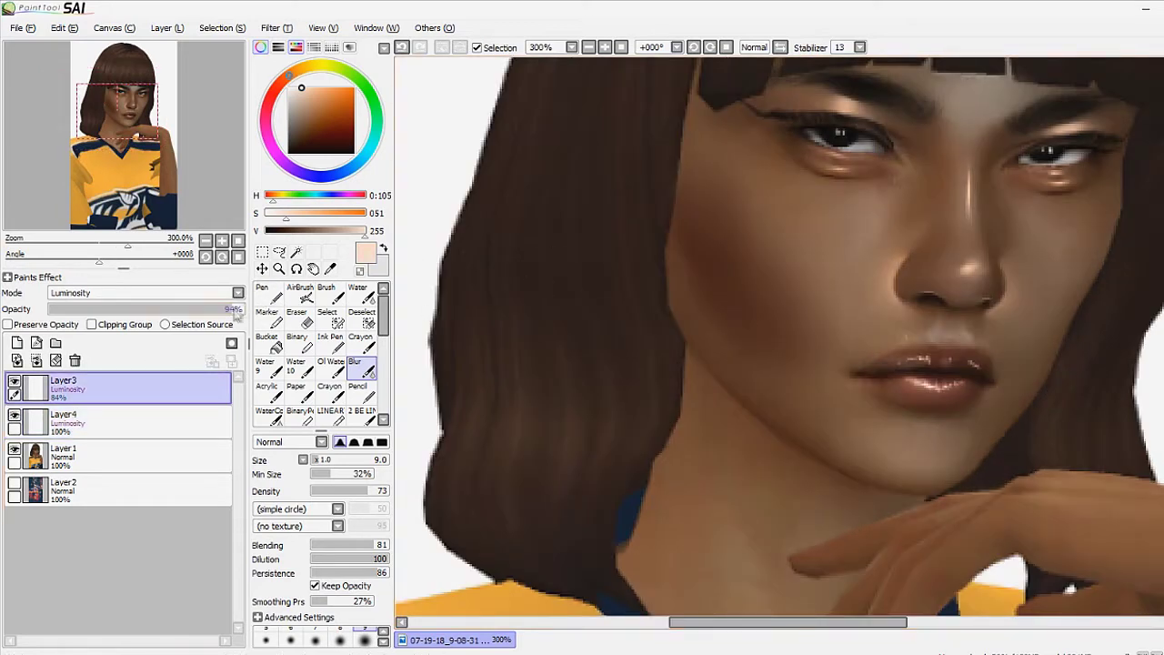
{"action": "left_click_drag", "start_coordinate": [1095, 219], "coordinate": [1069, 202]}
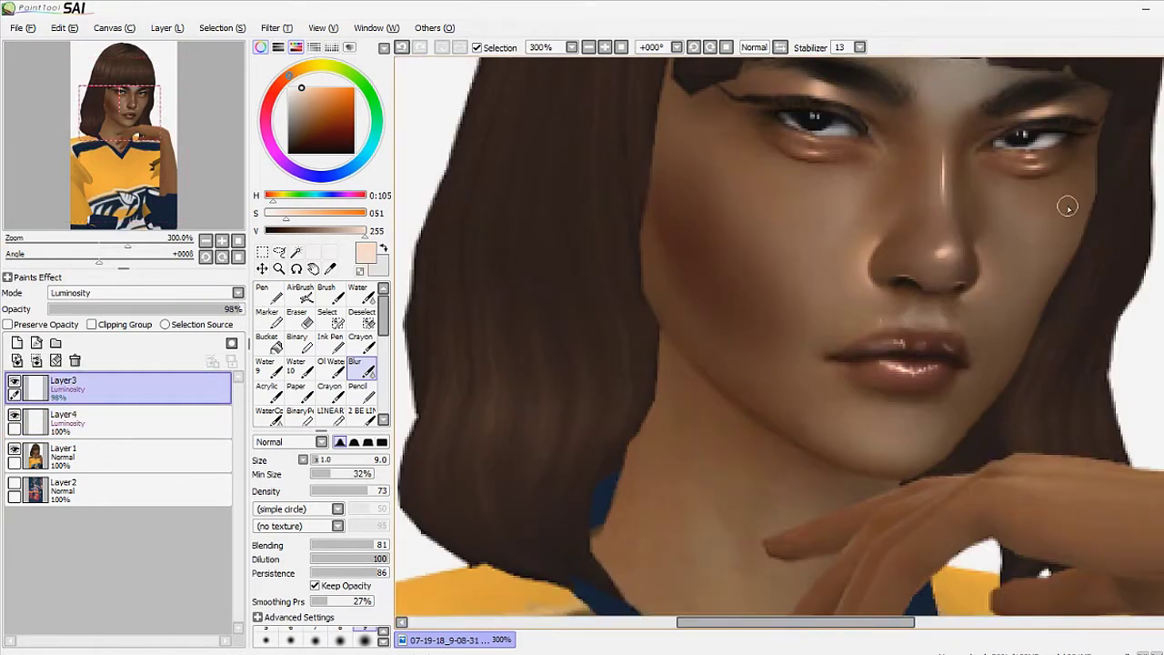
{"action": "left_click", "coordinate": [7, 324]}
{"action": "left_click", "coordinate": [314, 87]}
{"action": "left_click", "coordinate": [327, 296]}
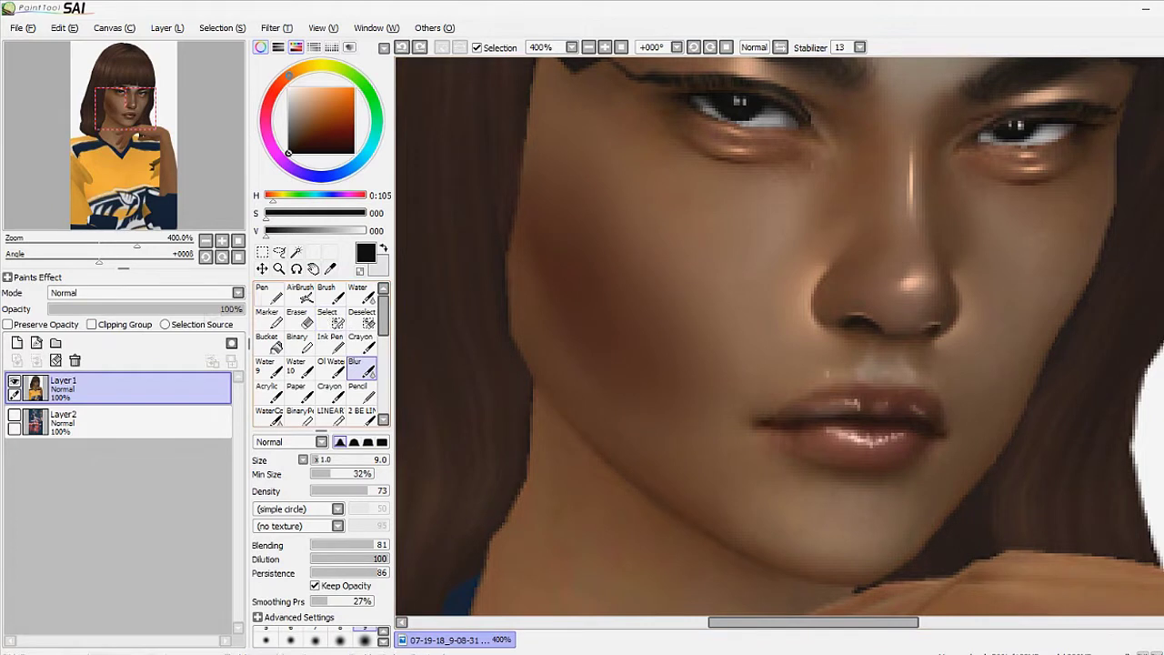
Try outlining the upper lip in black on a new layer with a size 2 Brush, blur and erase the line, and discard the layer
{"action": "left_click", "coordinate": [36, 343]}
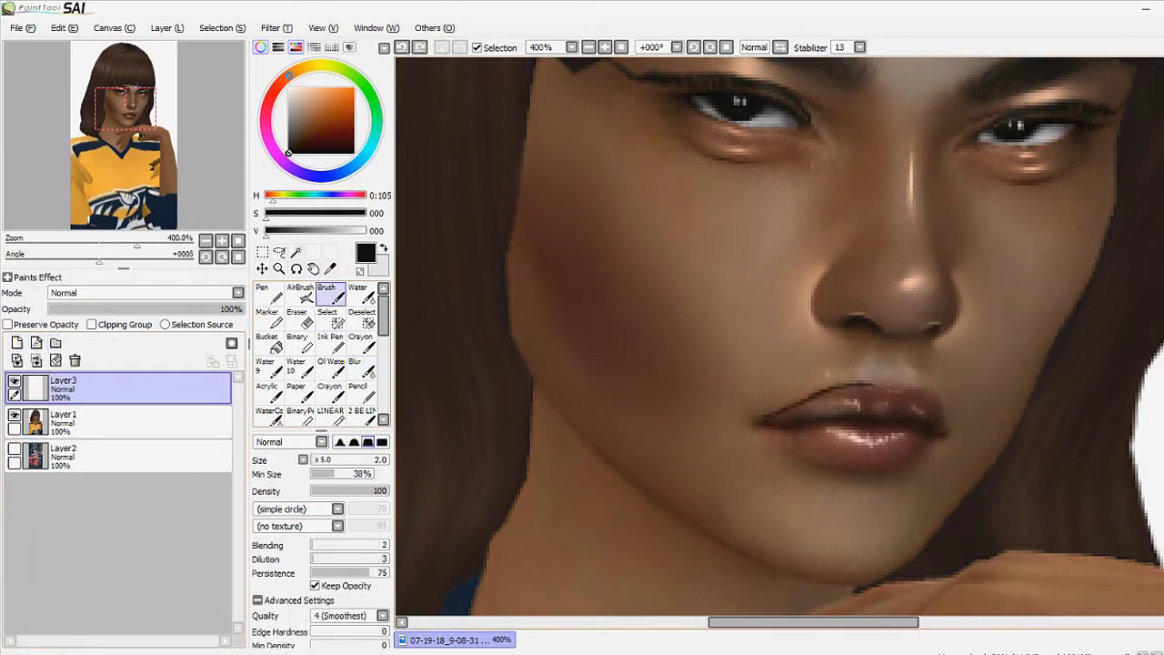
{"action": "left_click", "coordinate": [361, 367]}
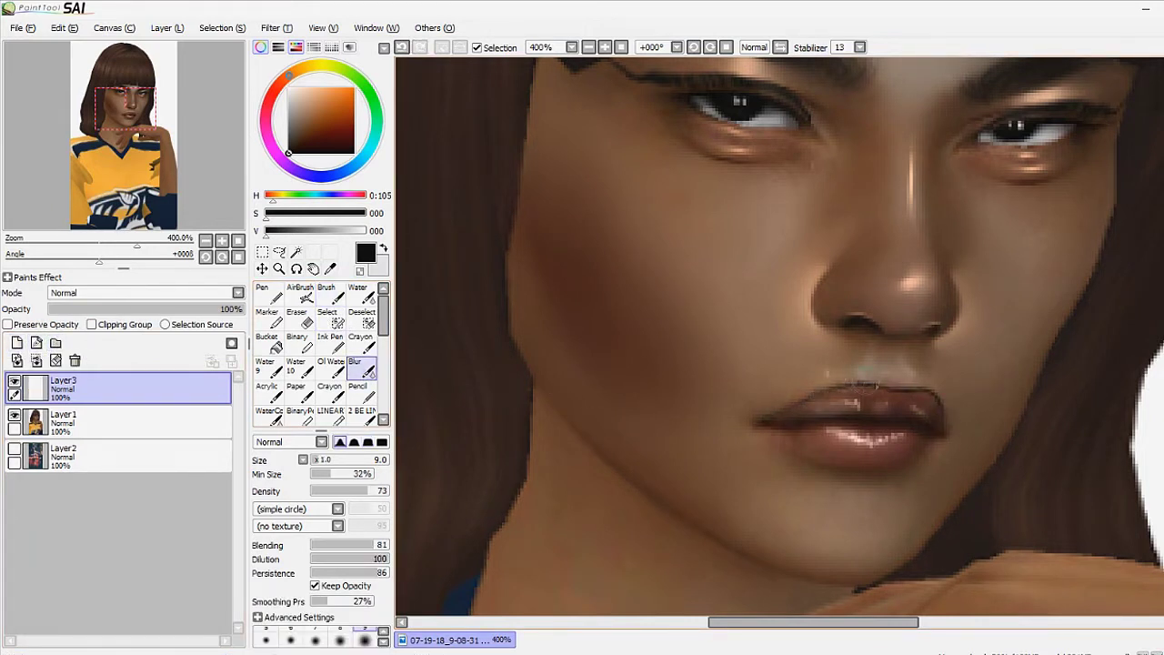
{"action": "key", "text": "e"}
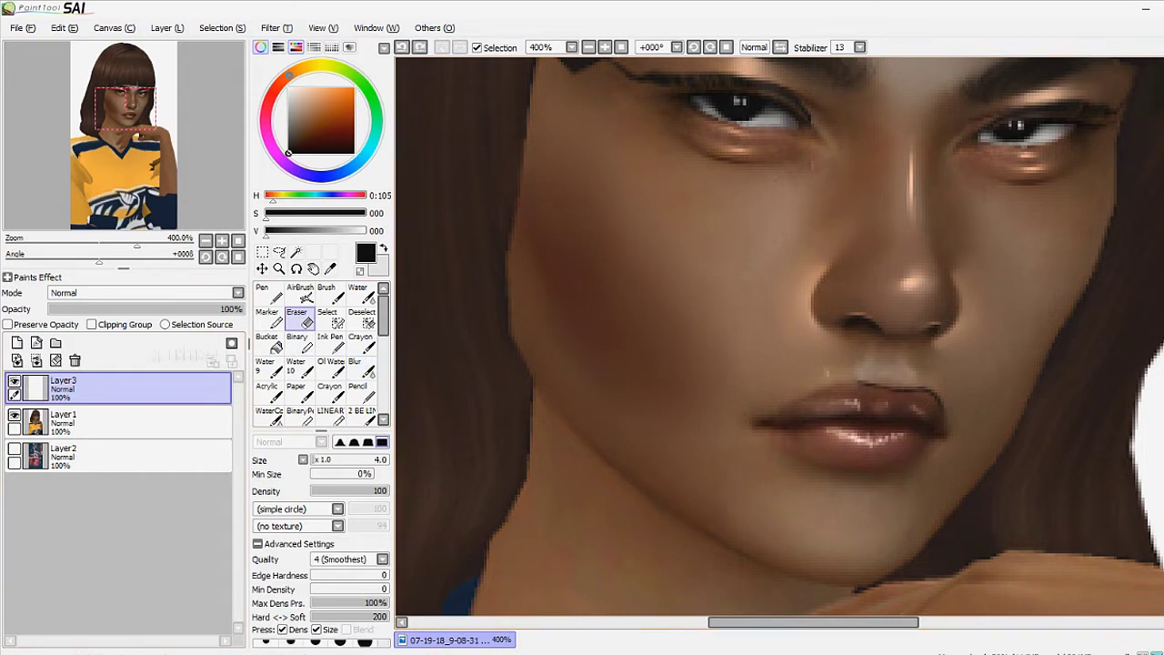
{"action": "key", "text": "ctrl+z"}
Outline the upper lip in dark brown (saturation 141, value 33) on a new layer, set it to 59% opacity, and erase the excess
{"action": "left_click", "coordinate": [326, 133]}
{"action": "key", "text": "b"}
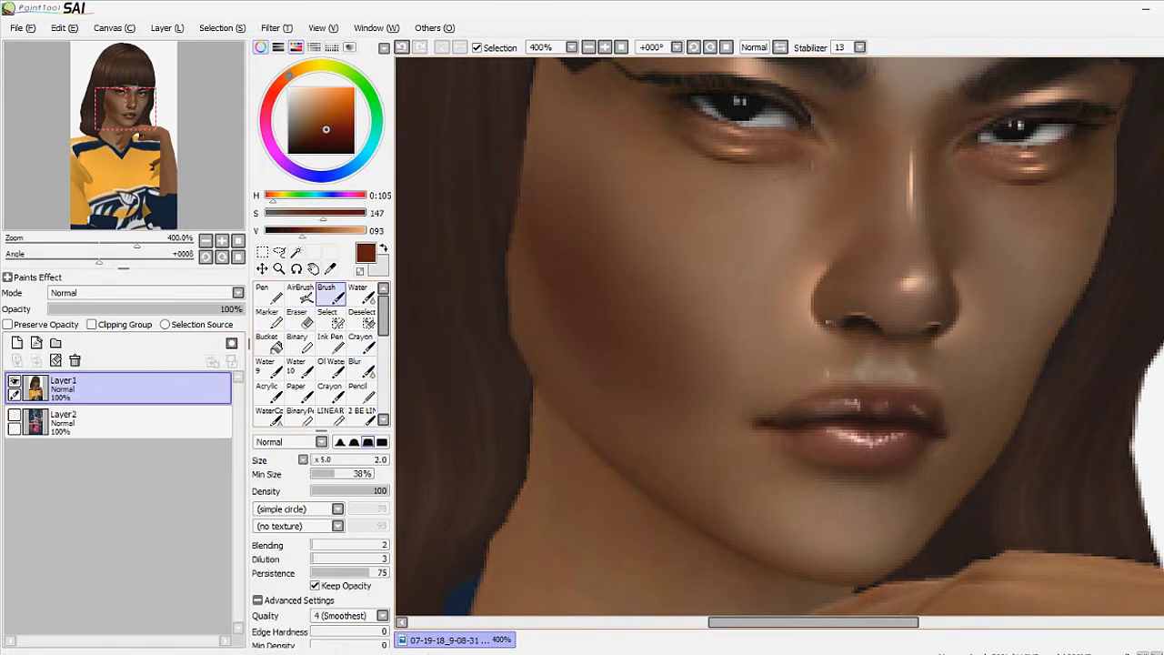
{"action": "left_click", "coordinate": [325, 144]}
{"action": "key", "text": "ctrl+shift+n"}
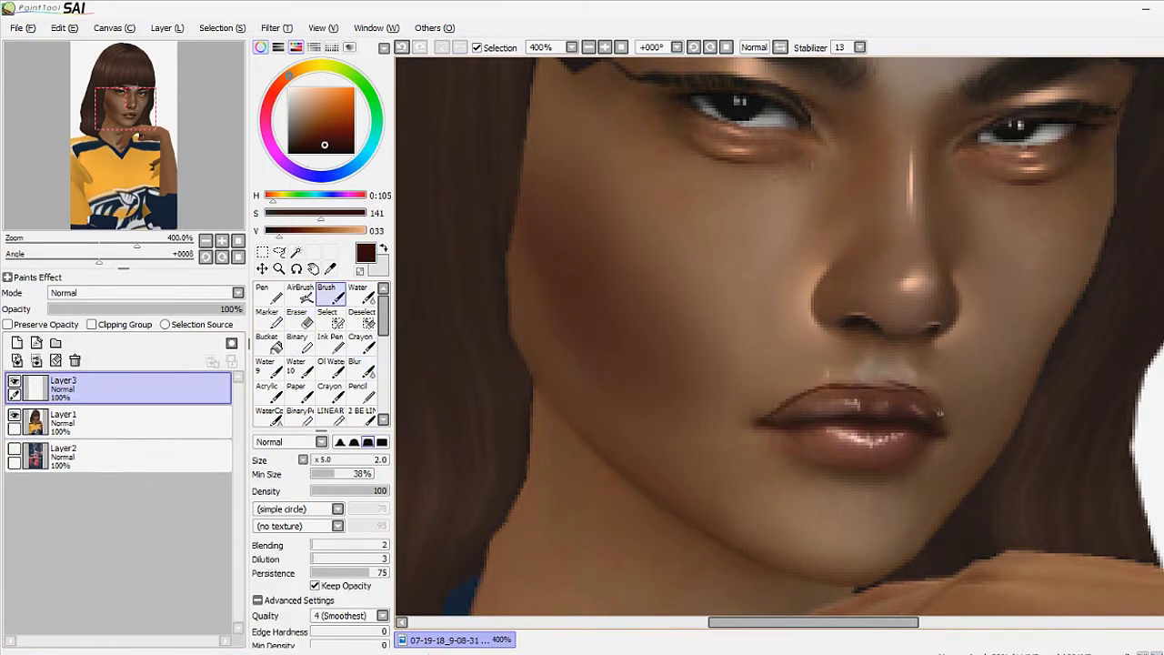
{"action": "scroll", "coordinate": [318, 351], "scroll_direction": "down", "scroll_amount": 5}
{"action": "left_click", "coordinate": [130, 309]}
{"action": "key", "text": "e"}
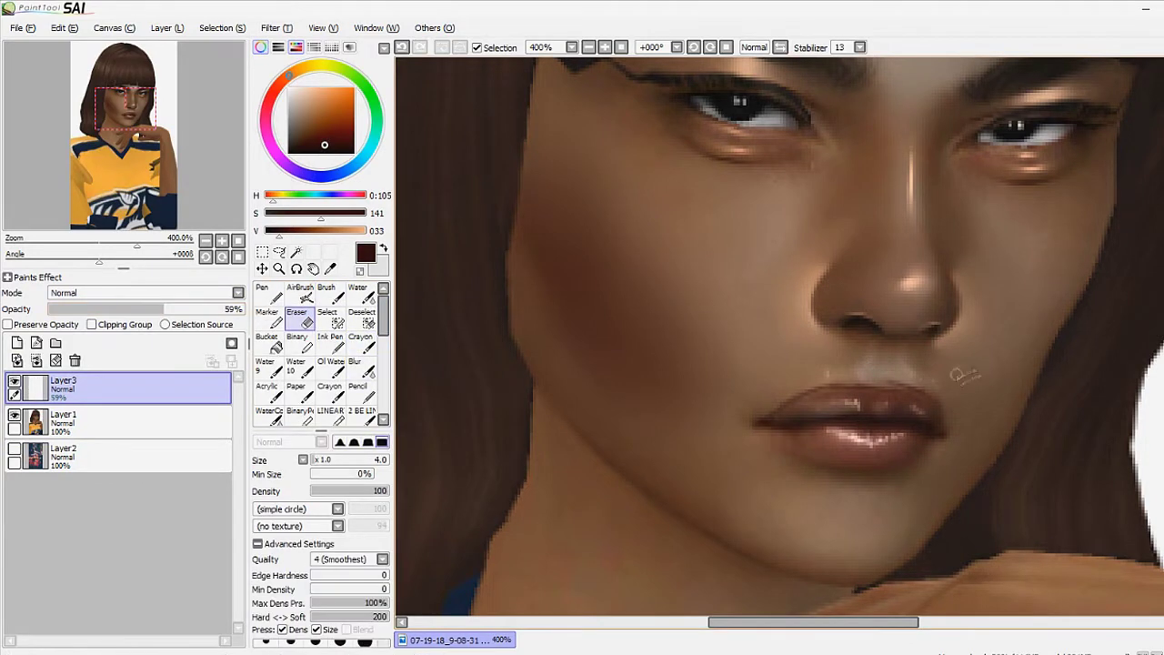
Soften the upper lip's dark outline with the Blur brush and merge its layer down
{"action": "scroll", "coordinate": [960, 419], "scroll_direction": "down", "scroll_amount": 3}
{"action": "scroll", "coordinate": [910, 364], "scroll_direction": "up", "scroll_amount": 2}
{"action": "left_click", "coordinate": [355, 366]}
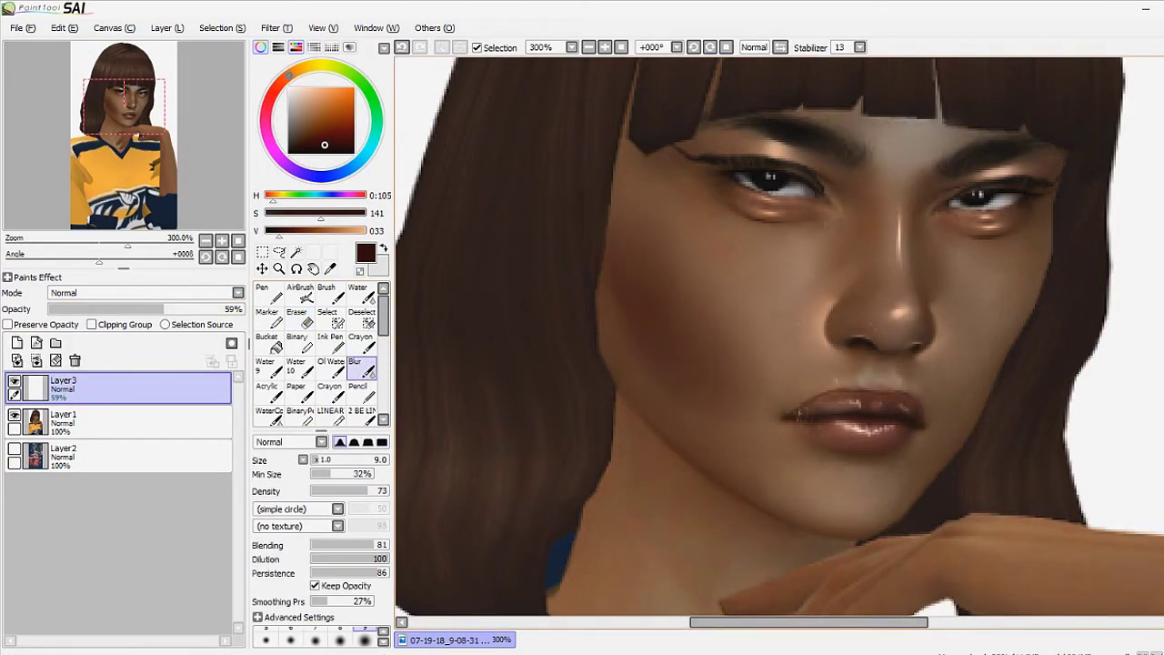
{"action": "scroll", "coordinate": [791, 409], "scroll_direction": "up", "scroll_amount": 2}
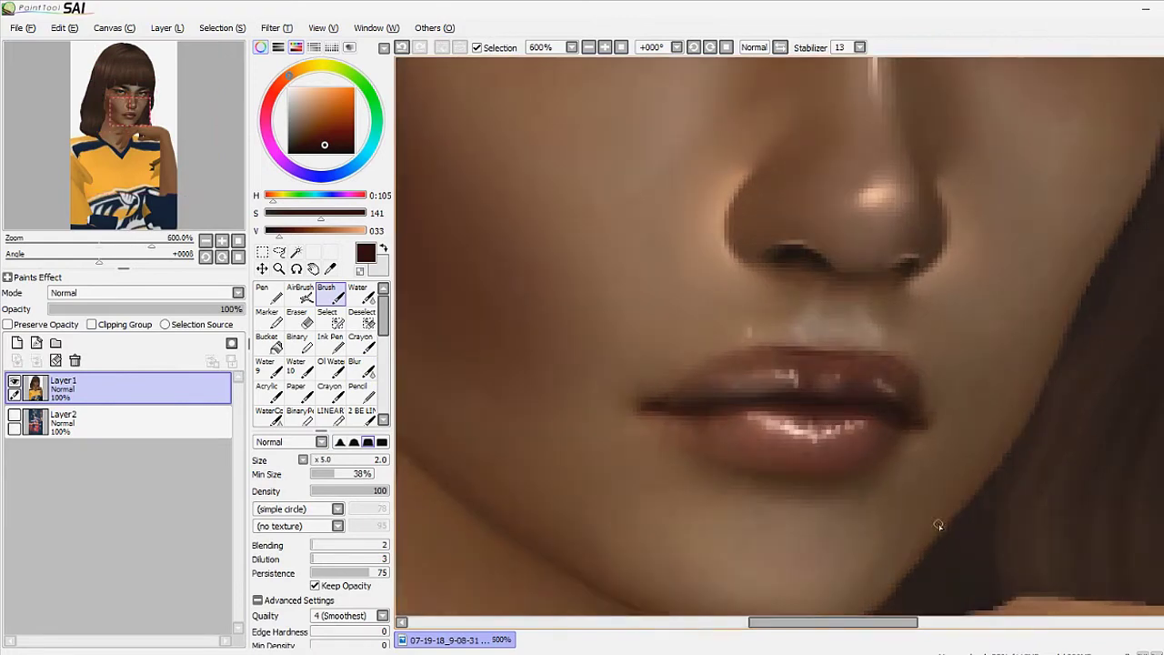
Airbrush size 7 peach highlights (saturation 96, value 255) below both mouth corners on a new layer, blur them and merge down
{"action": "key", "text": "b"}
{"action": "left_click", "coordinate": [301, 293]}
{"action": "left_click_drag", "start_coordinate": [627, 420], "coordinate": [683, 429]}
{"action": "left_click_drag", "start_coordinate": [906, 427], "coordinate": [932, 445]}
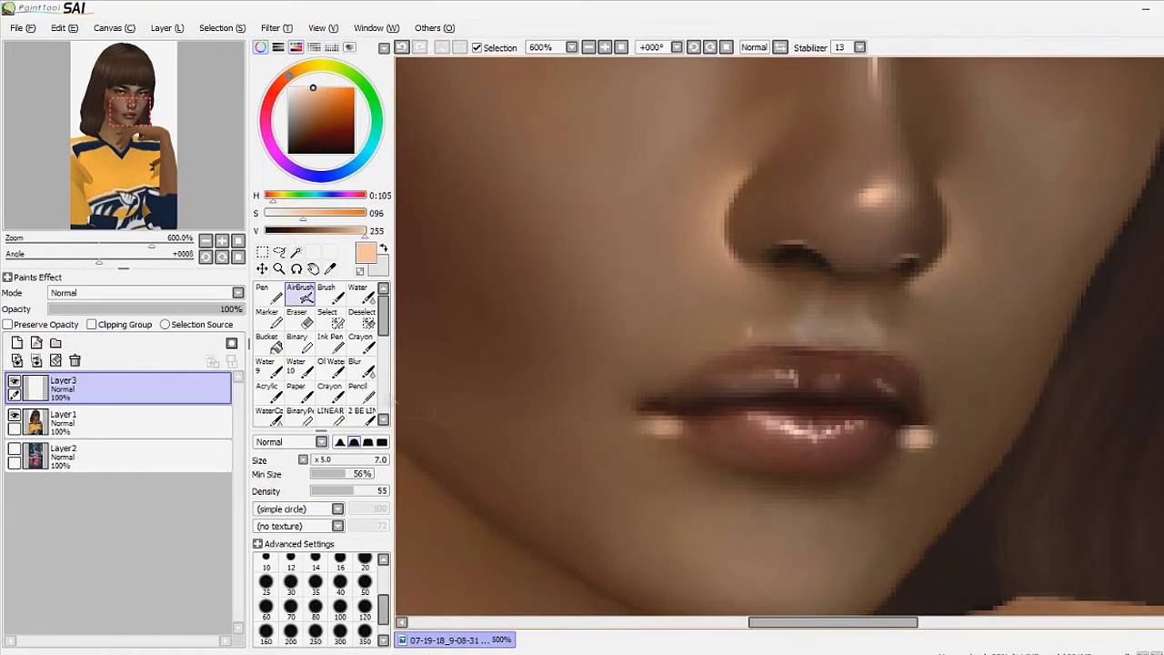
{"action": "left_click", "coordinate": [355, 365]}
{"action": "key", "text": "ctrl+e"}
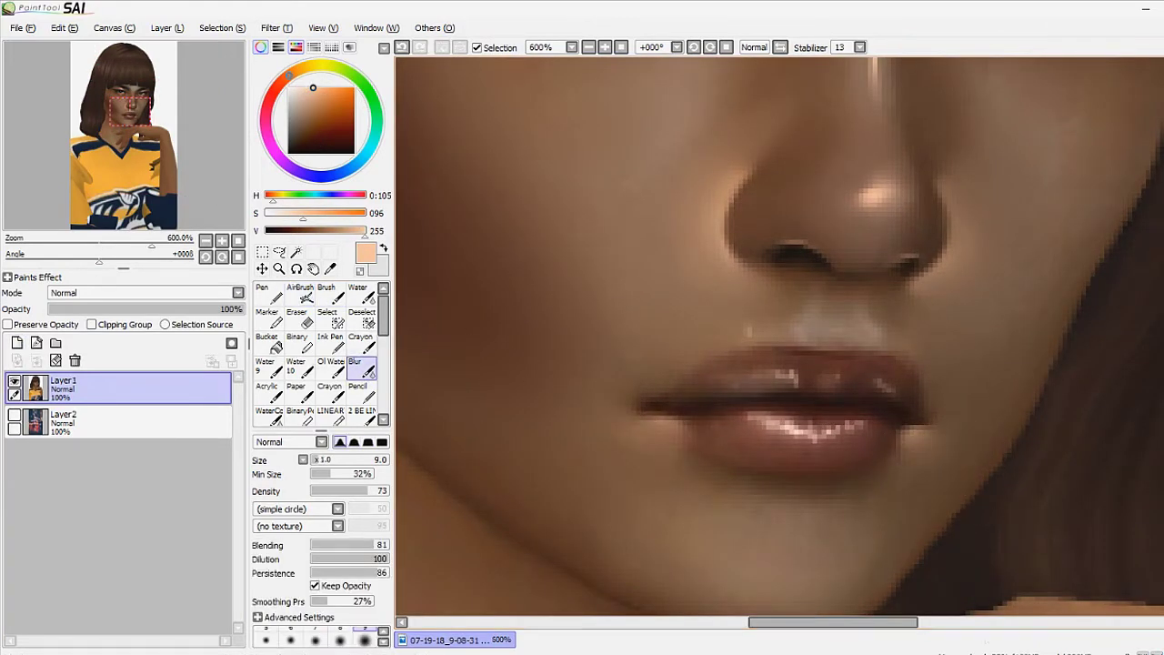
Darken and extend both mouth corners with a size 2 Brush in a sampled dark brown (saturation 36, value 47)
{"action": "scroll", "coordinate": [955, 291], "scroll_direction": "down", "scroll_amount": 4}
{"action": "scroll", "coordinate": [954, 291], "scroll_direction": "up", "scroll_amount": 4}
{"action": "left_click", "coordinate": [864, 227], "text": "alt"}
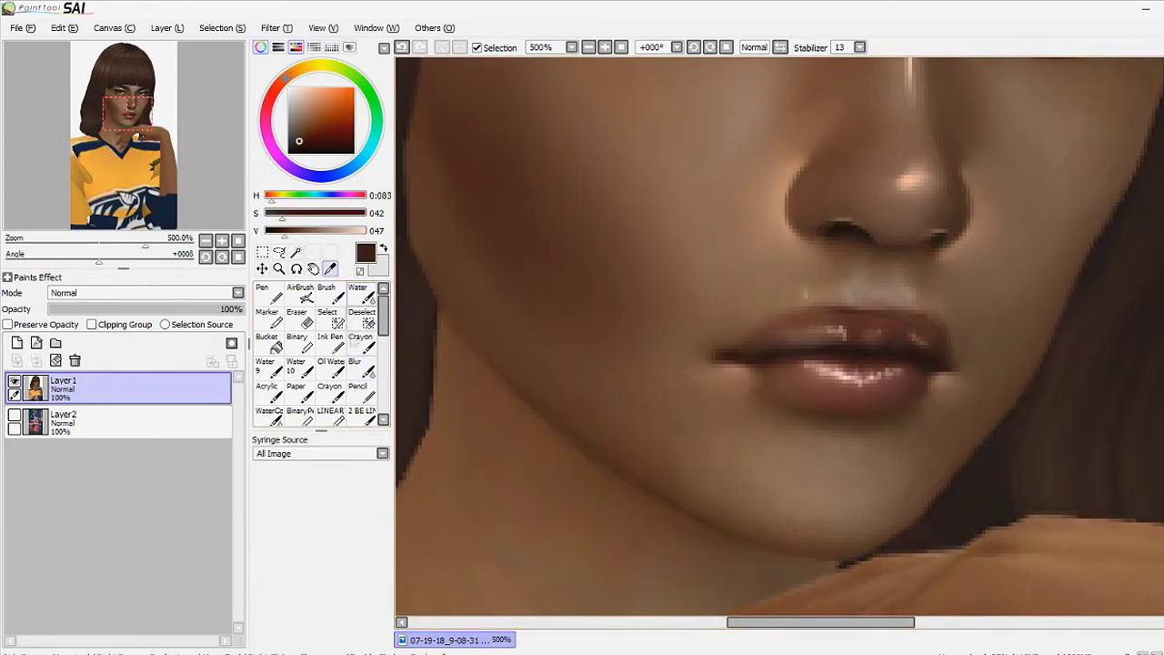
{"action": "key", "text": "b"}
{"action": "left_click", "coordinate": [759, 332], "text": "alt"}
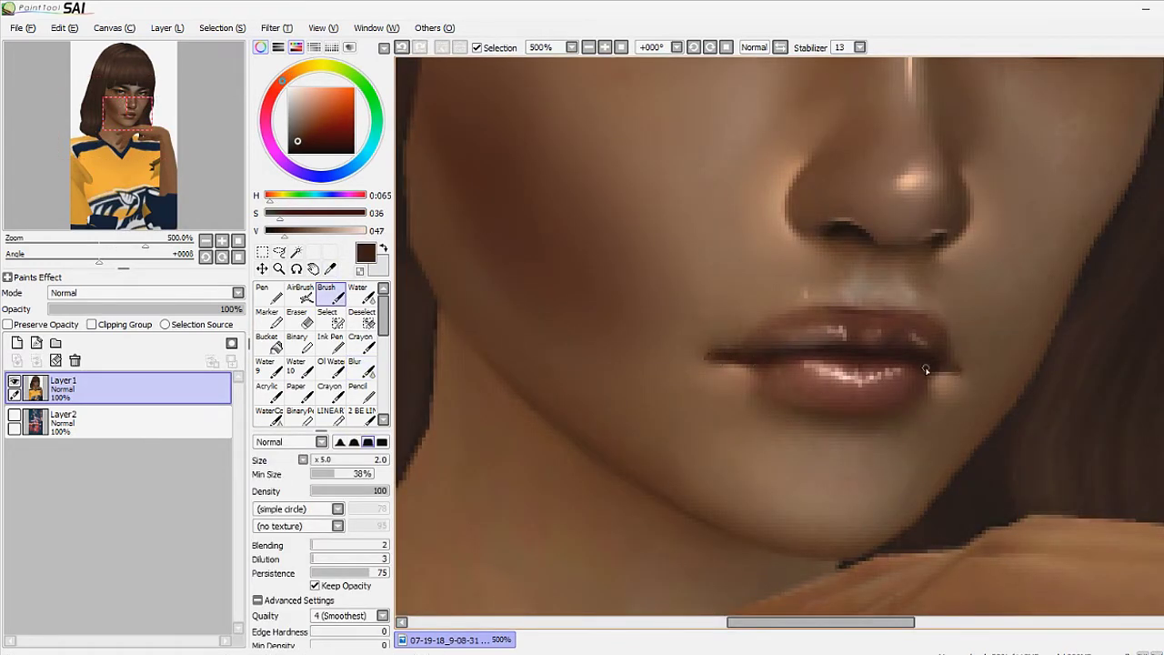
{"action": "scroll", "coordinate": [1103, 247], "scroll_direction": "down", "scroll_amount": 5}
{"action": "scroll", "coordinate": [1102, 247], "scroll_direction": "up", "scroll_amount": 4}
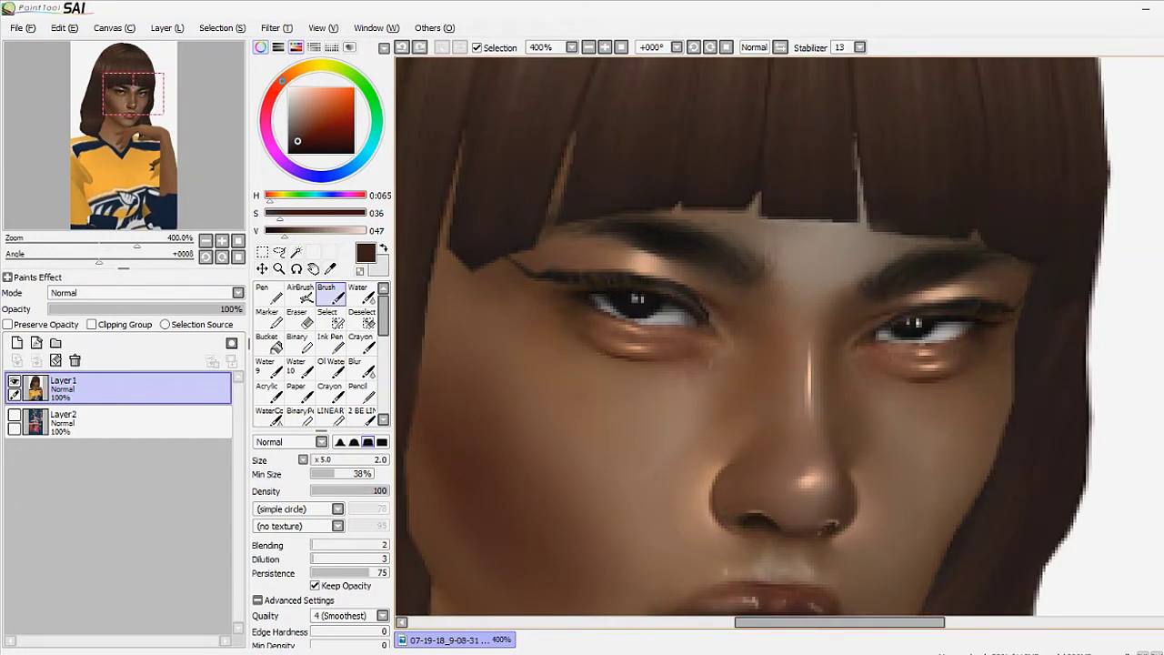
{"action": "key", "text": "u"}
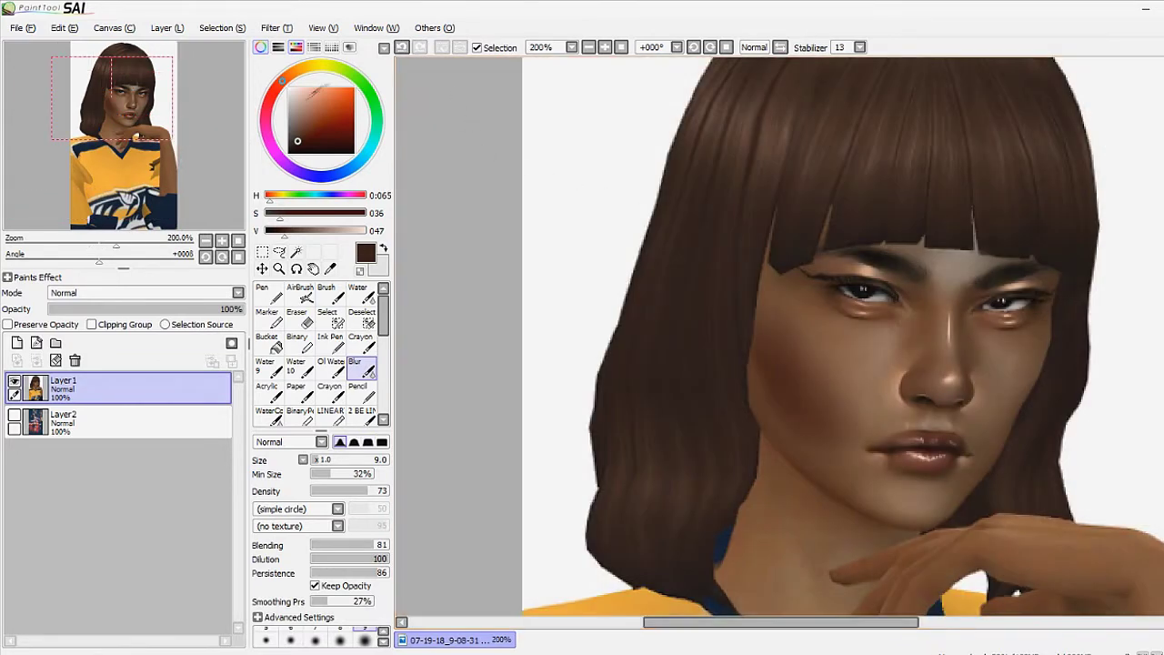
Airbrush peach highlights (saturation 108, value 255) onto both cheeks and the chin on a new layer in Luminosity mode
{"action": "left_click", "coordinate": [17, 343]}
{"action": "key", "text": "a"}
{"action": "left_click_drag", "start_coordinate": [823, 314], "coordinate": [878, 373]}
{"action": "left_click_drag", "start_coordinate": [991, 318], "coordinate": [1042, 373]}
{"action": "left_click_drag", "start_coordinate": [878, 492], "coordinate": [932, 541]}
{"action": "left_click", "coordinate": [145, 292]}
{"action": "key", "text": "u"}
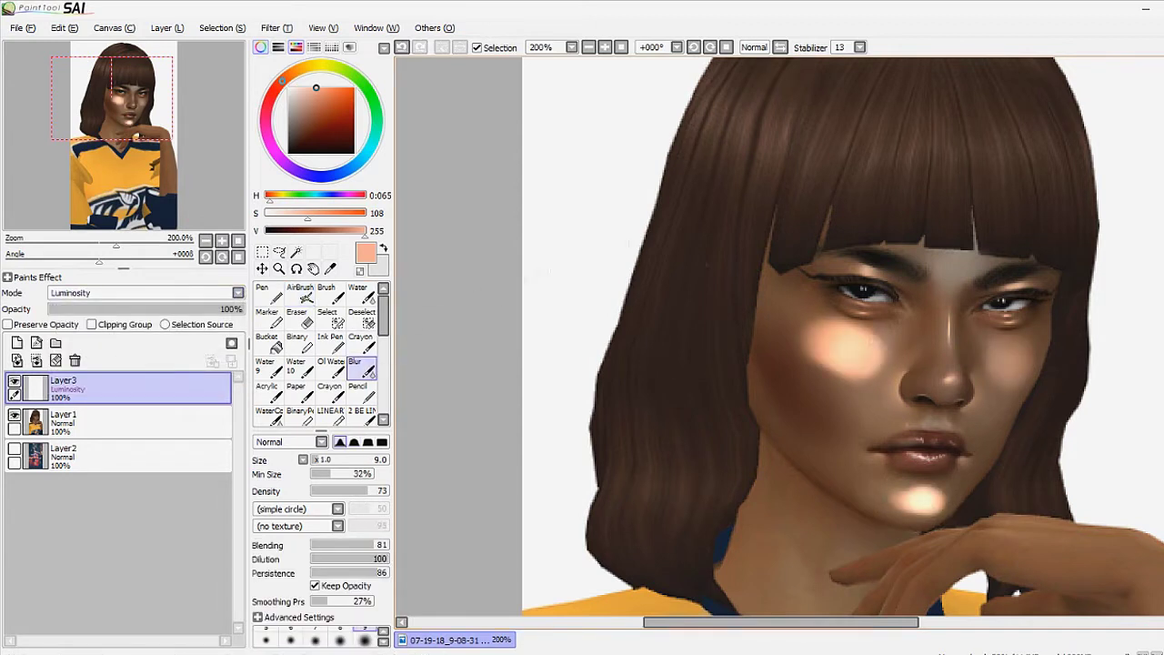
Blend the cheek highlights with the Blur brush and erase the outer edge of the larger one with a size 10 Eraser
{"action": "left_click_drag", "start_coordinate": [878, 333], "coordinate": [924, 360]}
{"action": "key", "text": "a"}
{"action": "key", "text": "u"}
{"action": "key", "text": "e"}
{"action": "left_click_drag", "start_coordinate": [819, 350], "coordinate": [793, 324]}
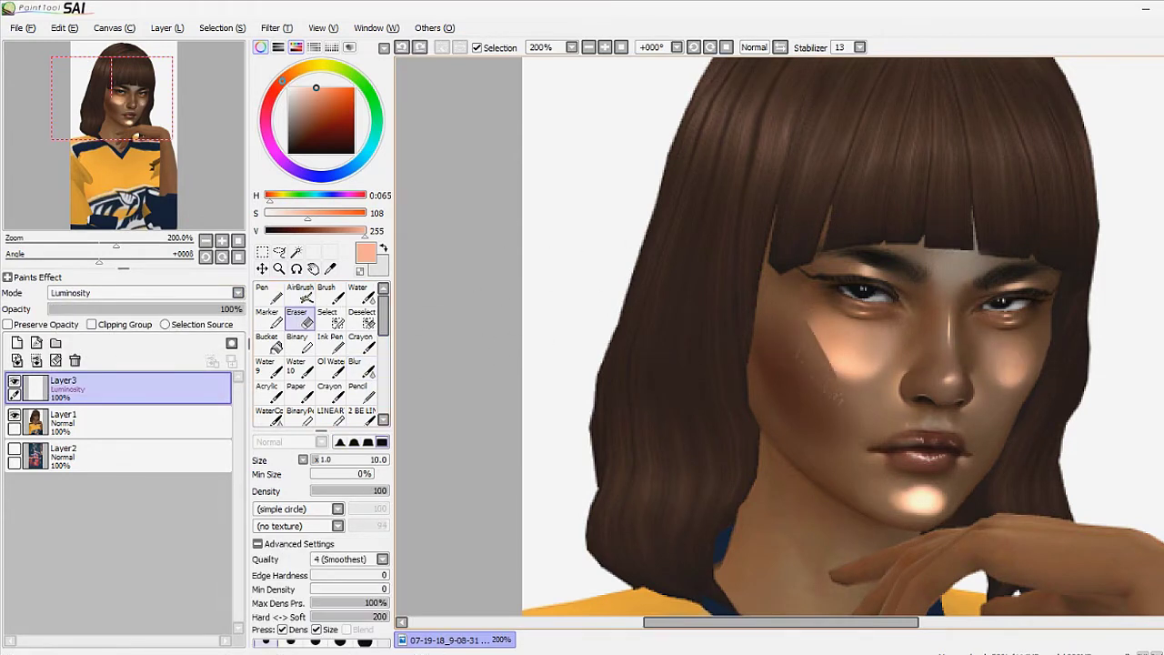
Smooth the cut cheek highlight and the chin highlight with the Blur brush at size 40 and merge the layer down
{"action": "key", "text": "u"}
{"action": "left_click_drag", "start_coordinate": [855, 382], "coordinate": [818, 355]}
{"action": "key", "text": "a"}
{"action": "key", "text": "u"}
{"action": "left_click_drag", "start_coordinate": [946, 509], "coordinate": [901, 464]}
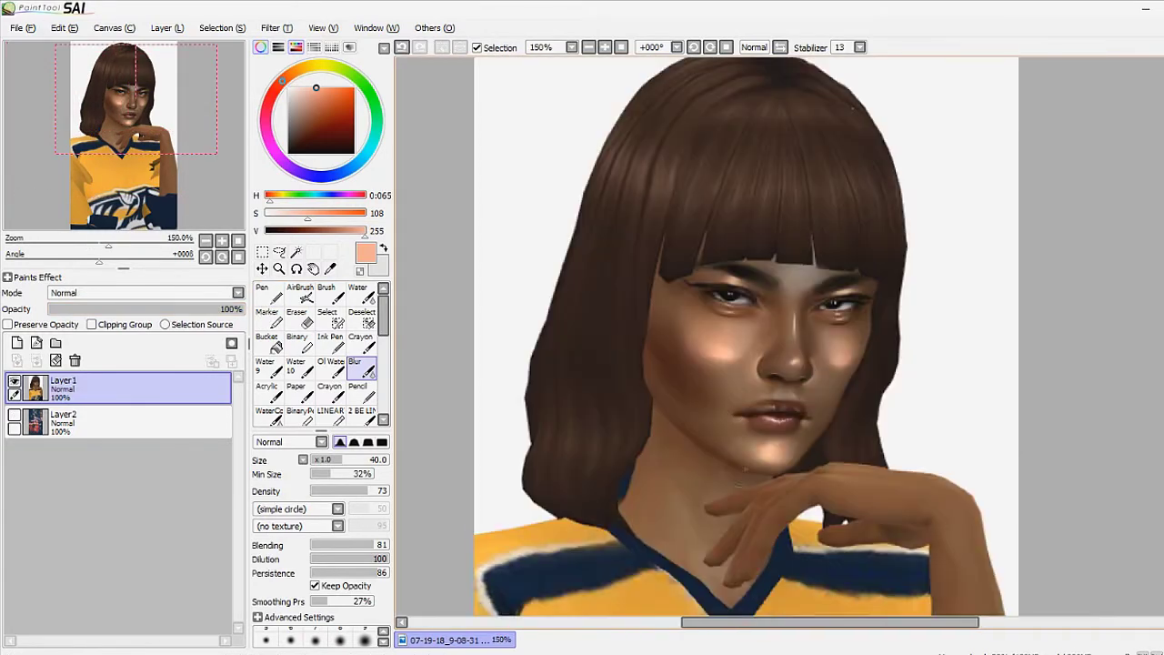
Airbrush a dark red shadow (saturation 159, value 63) under the jaw on a new layer, undo the neck stroke and erase the overlap
{"action": "key", "text": "a"}
{"action": "left_click", "coordinate": [329, 138]}
{"action": "left_click", "coordinate": [16, 342]}
{"action": "left_click_drag", "start_coordinate": [728, 409], "coordinate": [660, 473]}
{"action": "left_click_drag", "start_coordinate": [764, 478], "coordinate": [655, 498]}
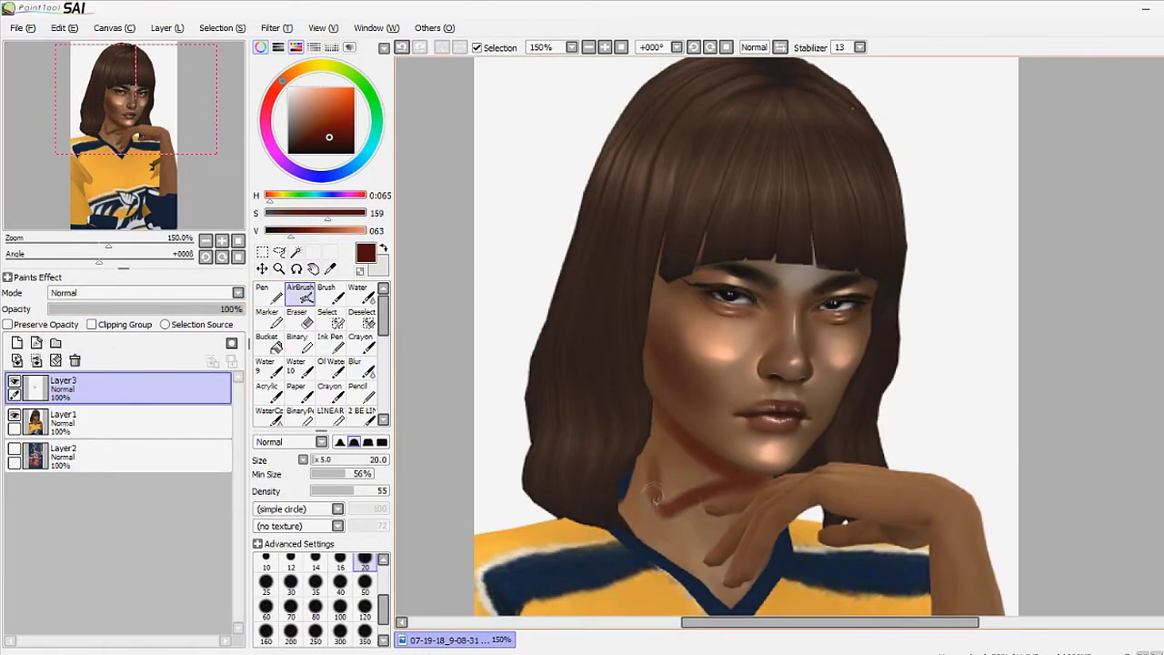
{"action": "key", "text": "ctrl+z"}
{"action": "key", "text": "e"}
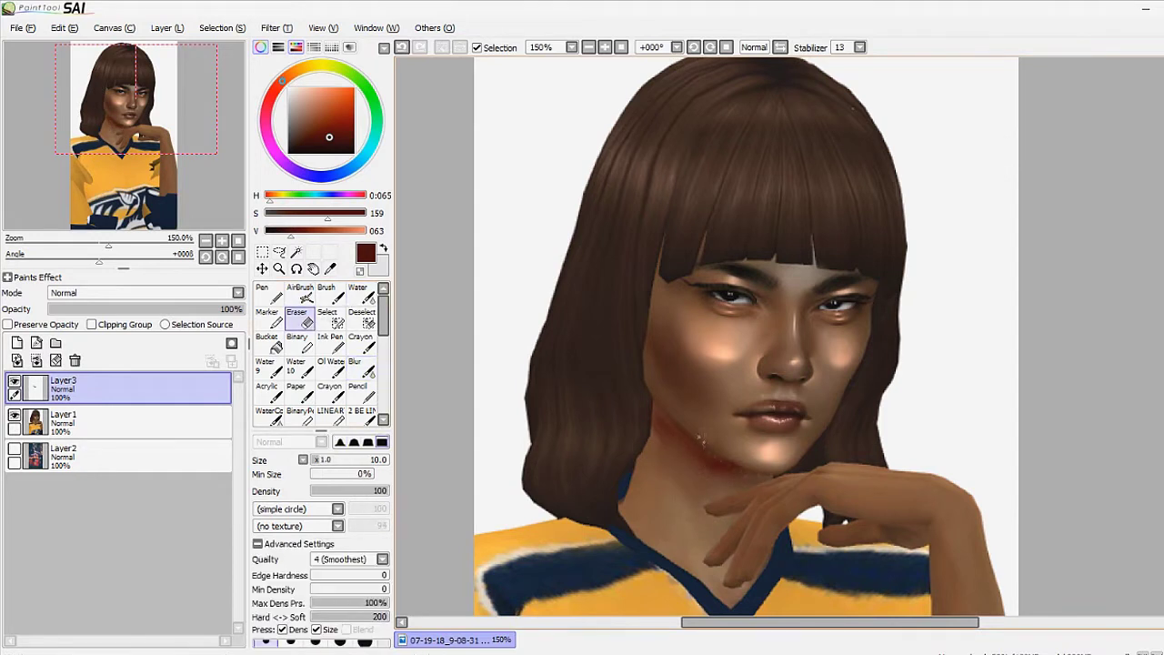
Blur the jaw shadow, recolour it dark brown (saturation 117, value 30) with Preserve Opacity on, and merge it down
{"action": "left_click", "coordinate": [356, 368]}
{"action": "left_click", "coordinate": [318, 146]}
{"action": "key", "text": "a"}
{"action": "left_click", "coordinate": [76, 322]}
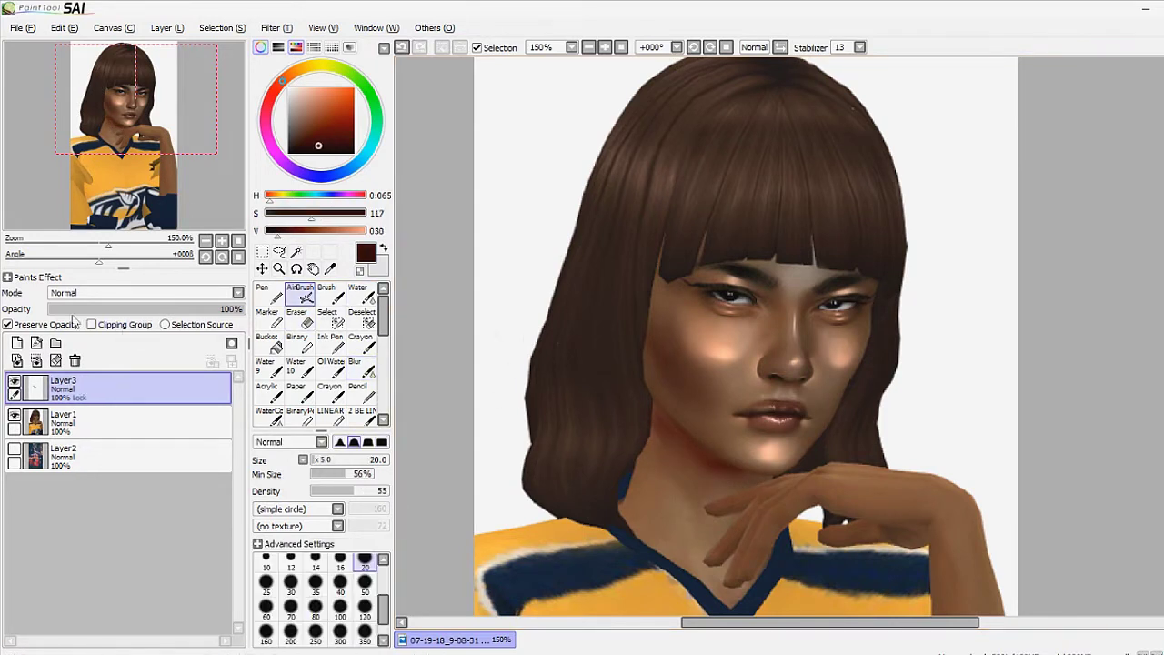
{"action": "key", "text": "b"}
{"action": "key", "text": "a"}
{"action": "key", "text": "b"}
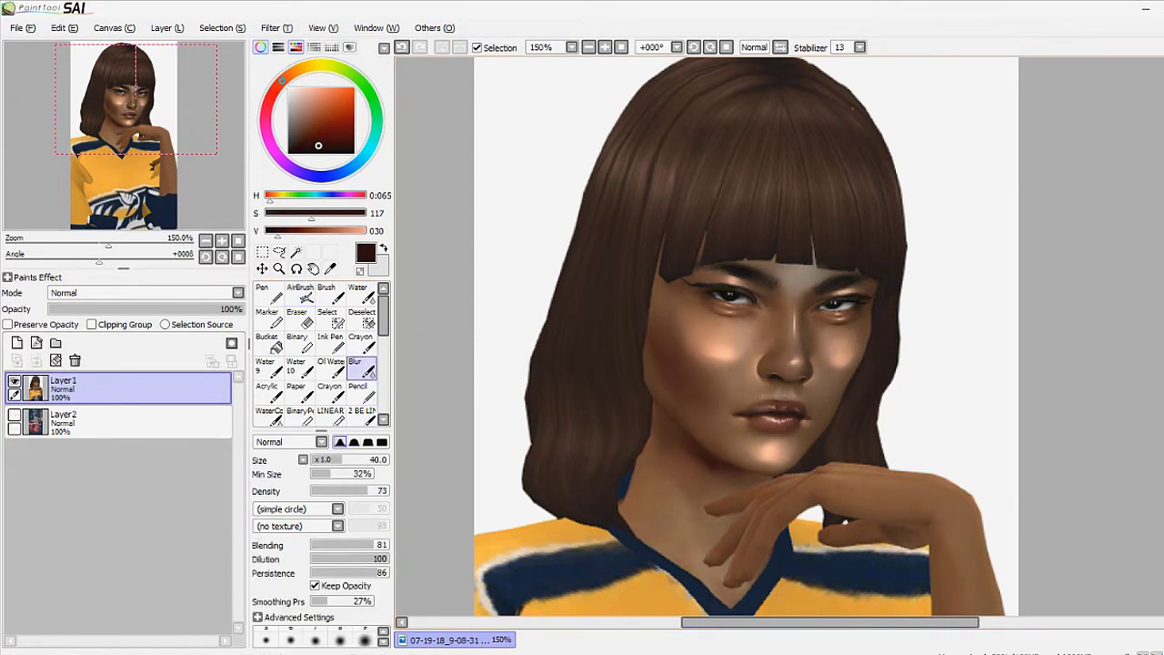
Darken the underside of the nose in dark brown on a new layer and soften it with the Blur brush at size 3
{"action": "scroll", "coordinate": [871, 506], "scroll_direction": "down", "scroll_amount": 2}
{"action": "scroll", "coordinate": [871, 506], "scroll_direction": "up", "scroll_amount": 4}
{"action": "key", "text": "b"}
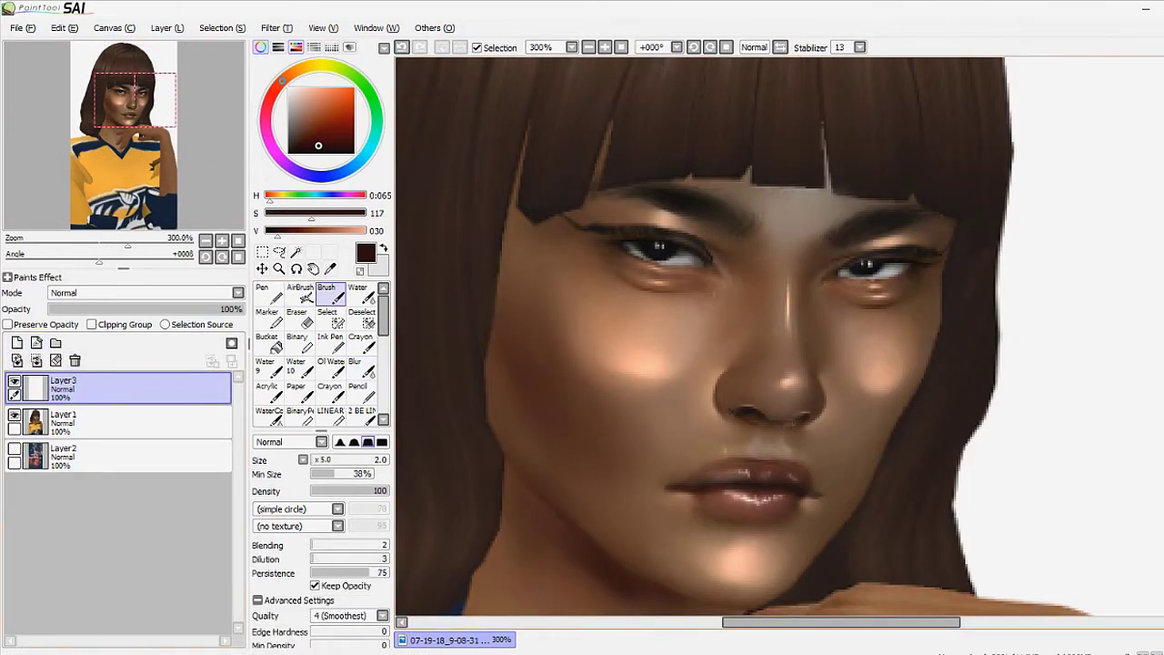
{"action": "key", "text": "b"}
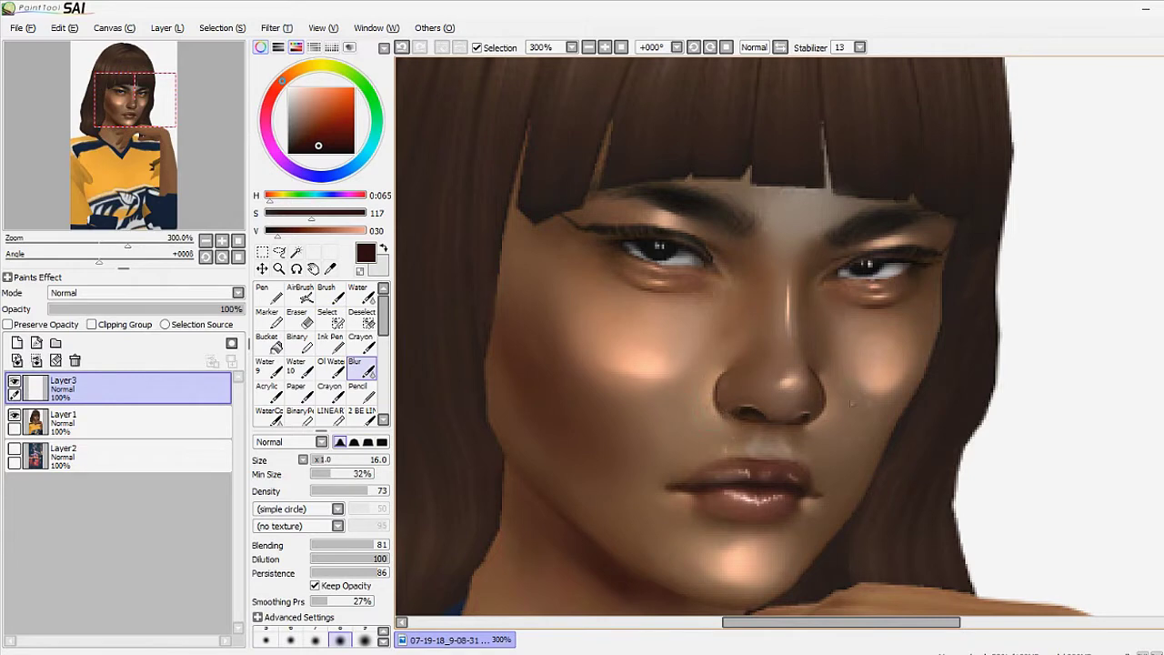
{"action": "scroll", "coordinate": [767, 416], "scroll_direction": "up", "scroll_amount": 8}
{"action": "key", "text": "bracketleft"}
{"action": "key", "text": "bracketleft"}
{"action": "key", "text": "bracketleft"}
{"action": "key", "text": "bracketleft"}
{"action": "key", "text": "bracketleft"}
{"action": "key", "text": "bracketleft"}
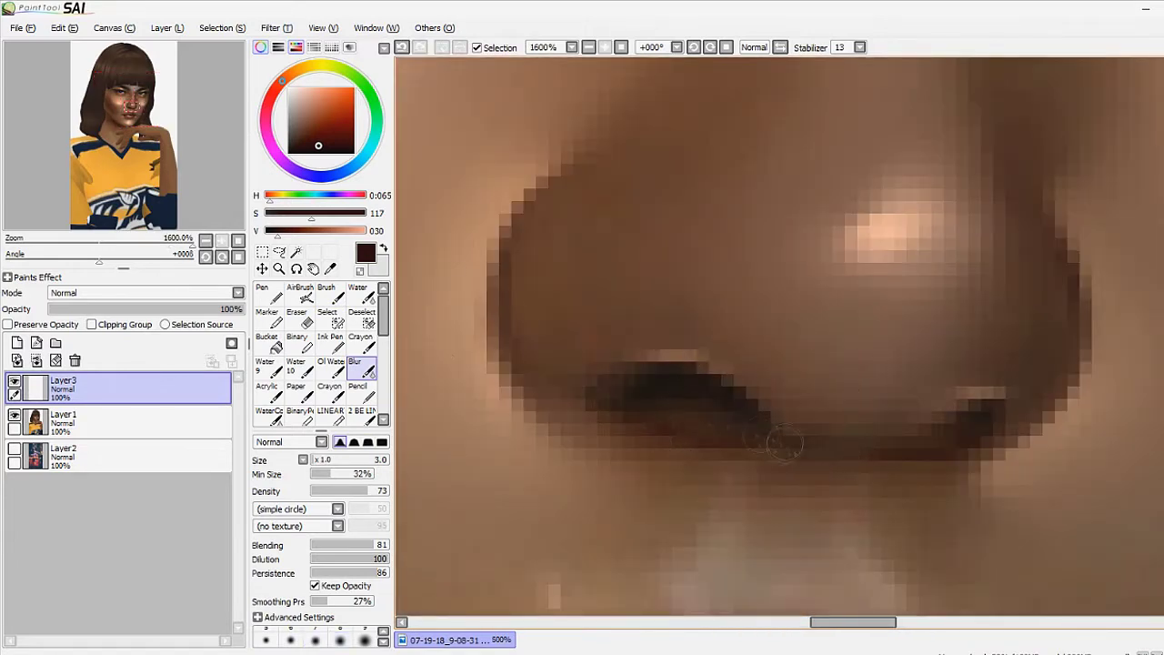
Shade the lower nose with a size 20 AirBrush in mid-brown (saturation 52, value 79)
{"action": "scroll", "coordinate": [982, 562], "scroll_direction": "down", "scroll_amount": 4}
{"action": "left_click", "coordinate": [300, 293]}
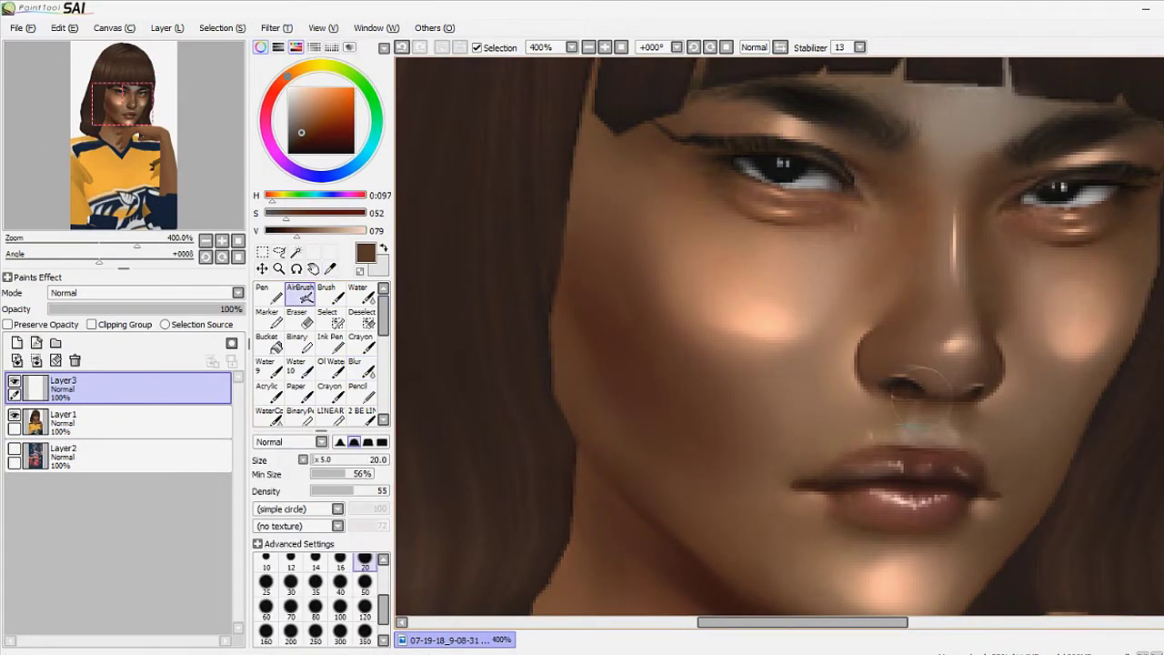
{"action": "scroll", "coordinate": [869, 370], "scroll_direction": "down", "scroll_amount": 2}
{"action": "scroll", "coordinate": [868, 370], "scroll_direction": "up", "scroll_amount": 2}
Paint peach highlights (saturation 81, value 249) on the nose tip in Luminosity mode, blur them at size 20 and merge down
{"action": "left_click", "coordinate": [309, 90]}
{"action": "left_click", "coordinate": [328, 294]}
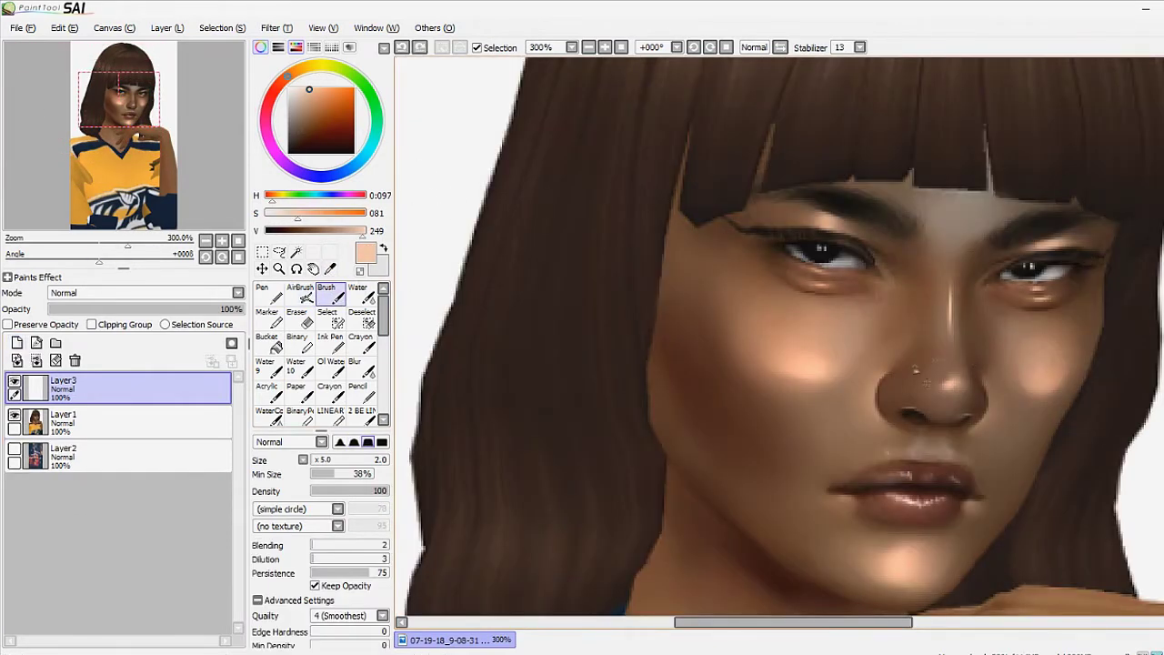
{"action": "scroll", "coordinate": [180, 293], "scroll_direction": "down", "scroll_amount": 4}
{"action": "left_click", "coordinate": [355, 367]}
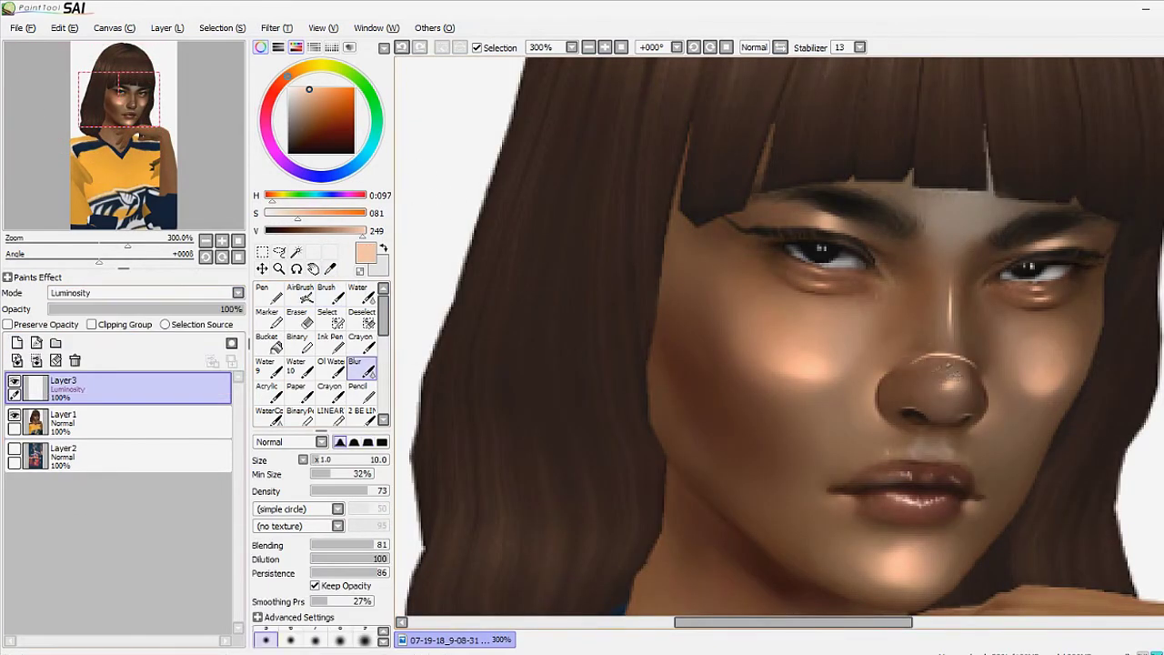
{"action": "key", "text": "bracketright"}
{"action": "key", "text": "bracketright"}
{"action": "key", "text": "bracketright"}
{"action": "key", "text": "bracketright"}
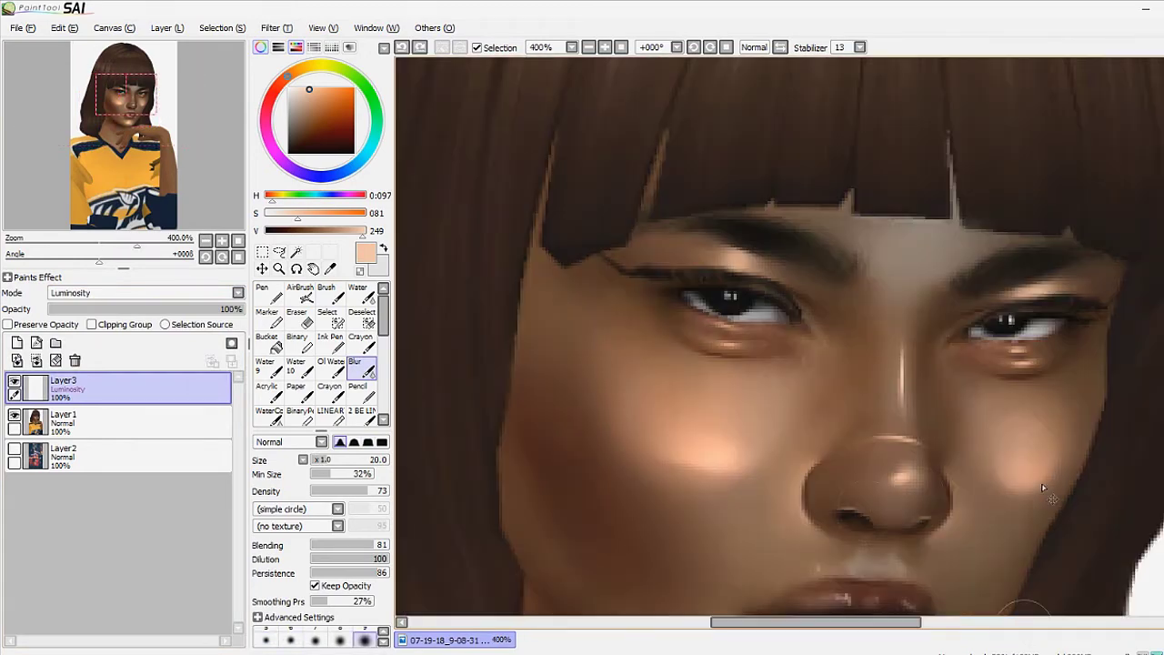
{"action": "scroll", "coordinate": [989, 455], "scroll_direction": "down", "scroll_amount": 4}
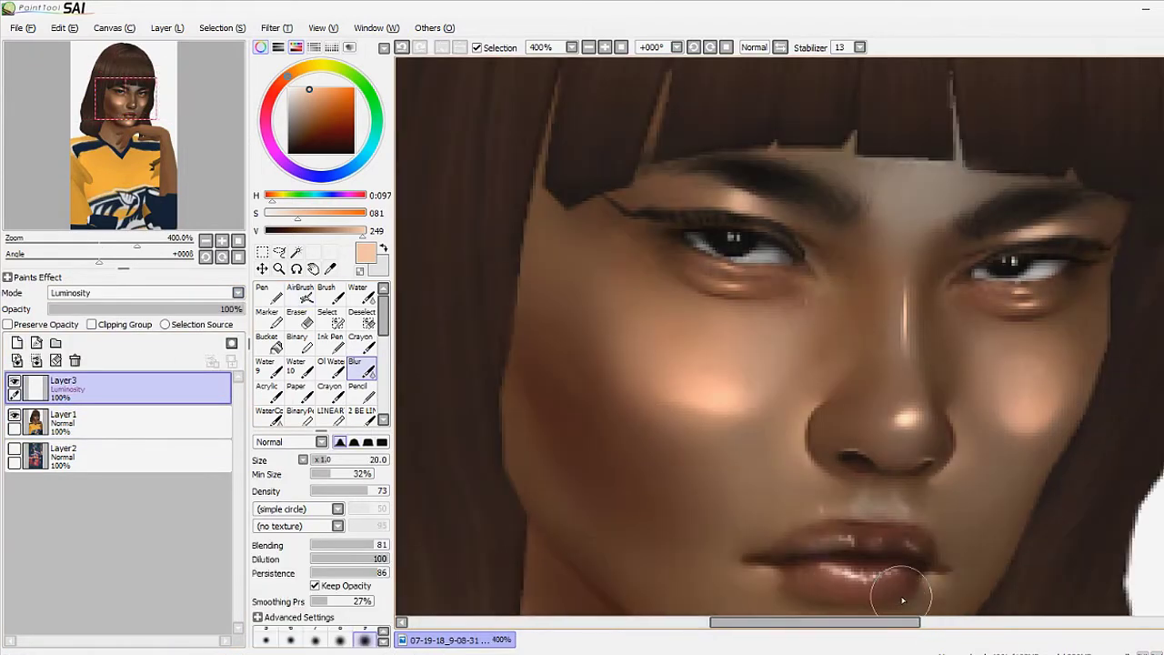
{"action": "key", "text": "ctrl+e"}
Brush peach highlights along the nose bridge on a new Luminosity layer, blur them at size 20 and merge down
{"action": "key", "text": "b"}
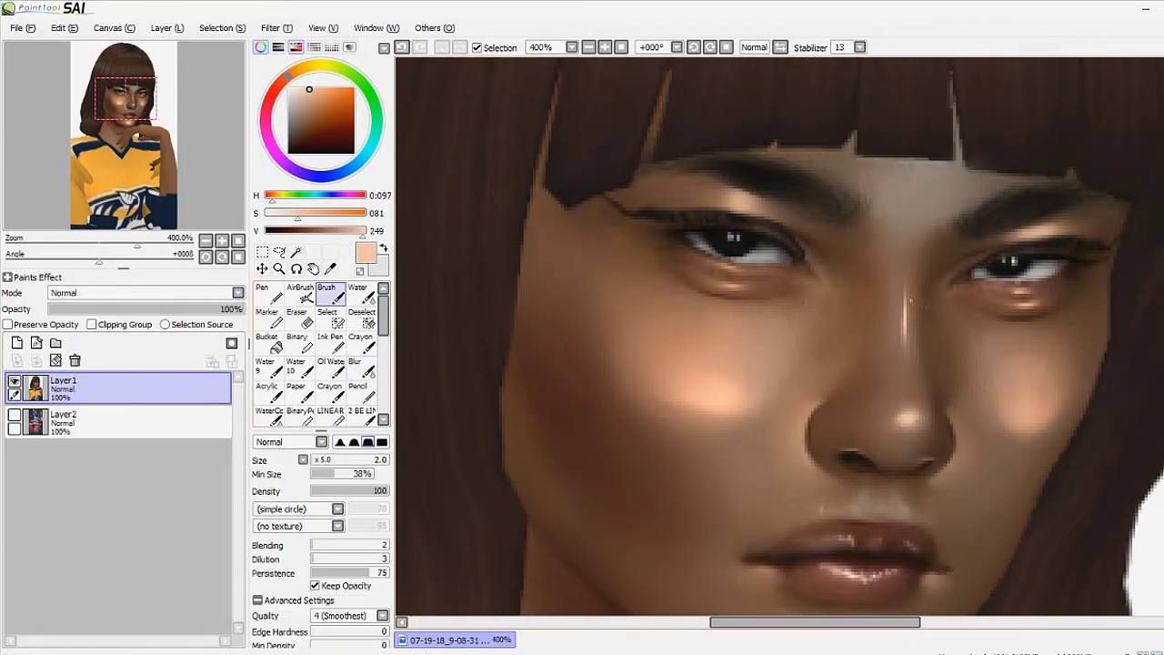
{"action": "key", "text": "ctrl+z"}
{"action": "key", "text": "b"}
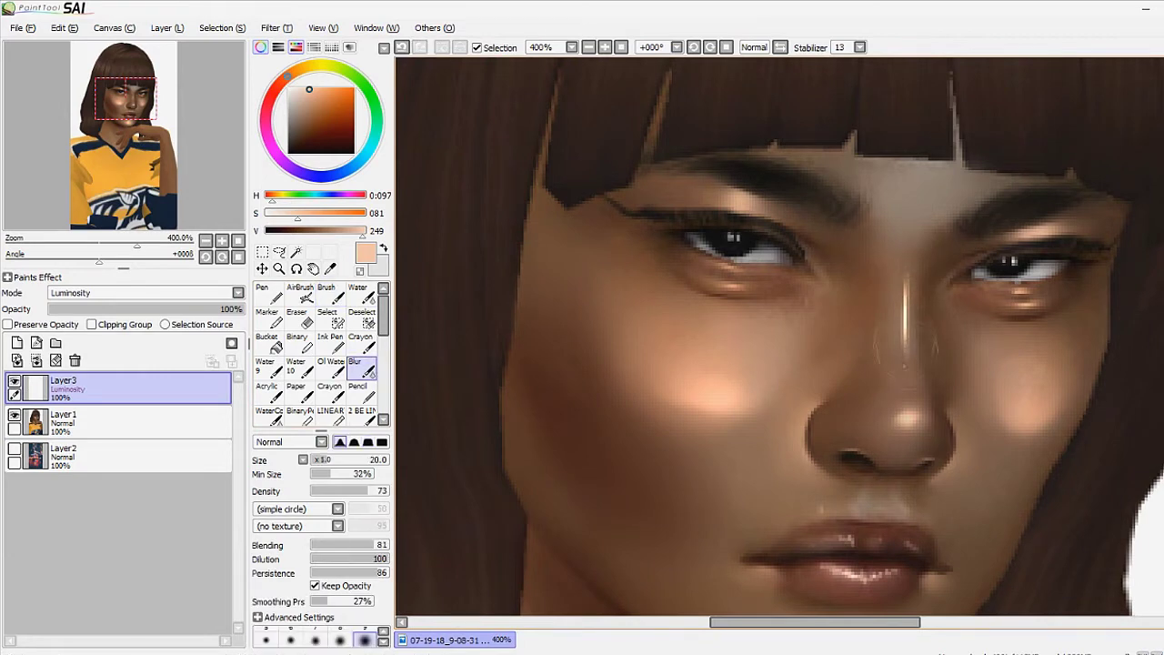
{"action": "scroll", "coordinate": [1053, 506], "scroll_direction": "down", "scroll_amount": 4}
{"action": "key", "text": "ctrl+e"}
{"action": "scroll", "coordinate": [1024, 474], "scroll_direction": "up", "scroll_amount": 1}
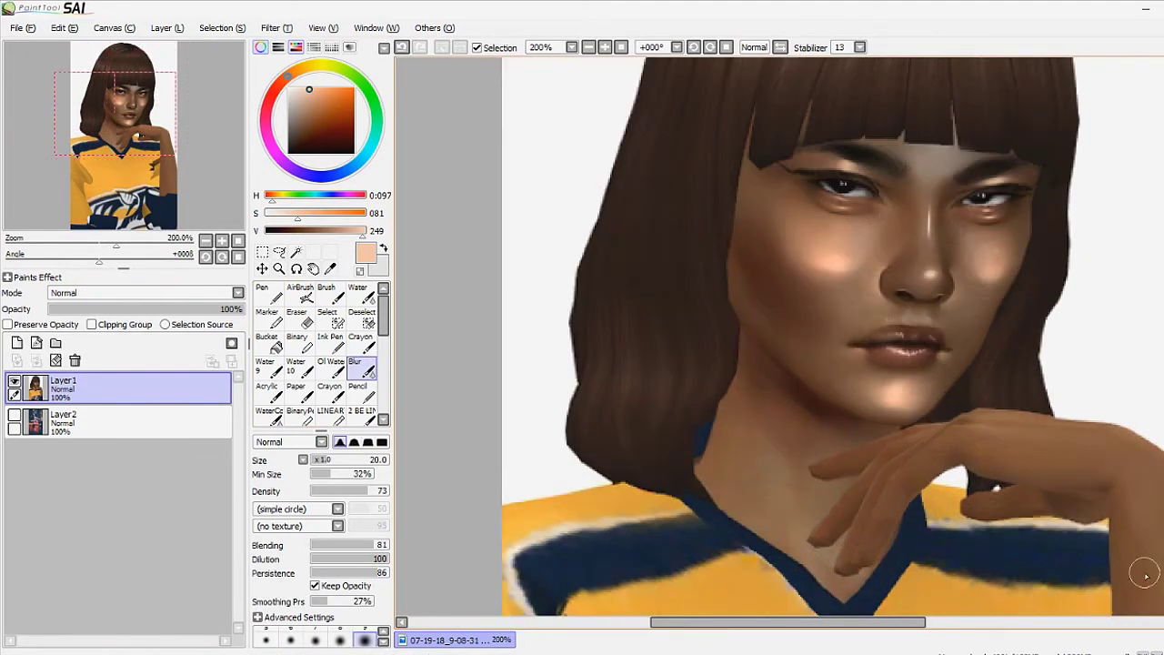
Add glossy peach highlights to the lips on a new Luminosity layer, blur them and set the layer's opacity to 92%
{"action": "key", "text": "ctrl+shift+n"}
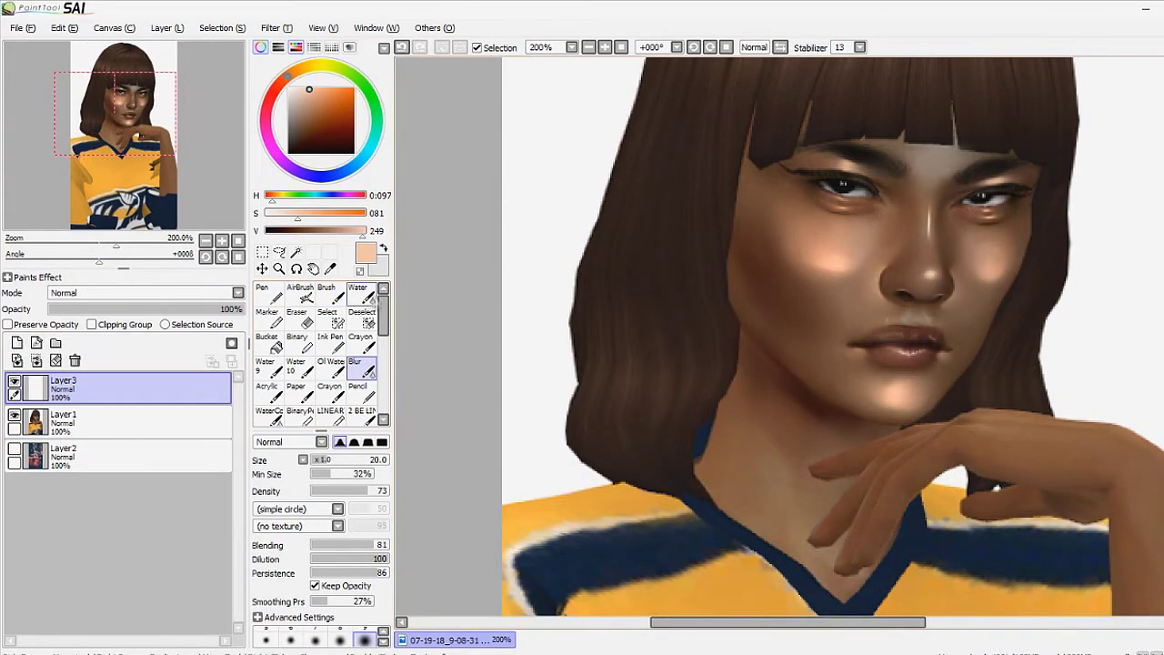
{"action": "key", "text": "b"}
{"action": "scroll", "coordinate": [137, 293], "scroll_direction": "down", "scroll_amount": 4}
{"action": "key", "text": "b"}
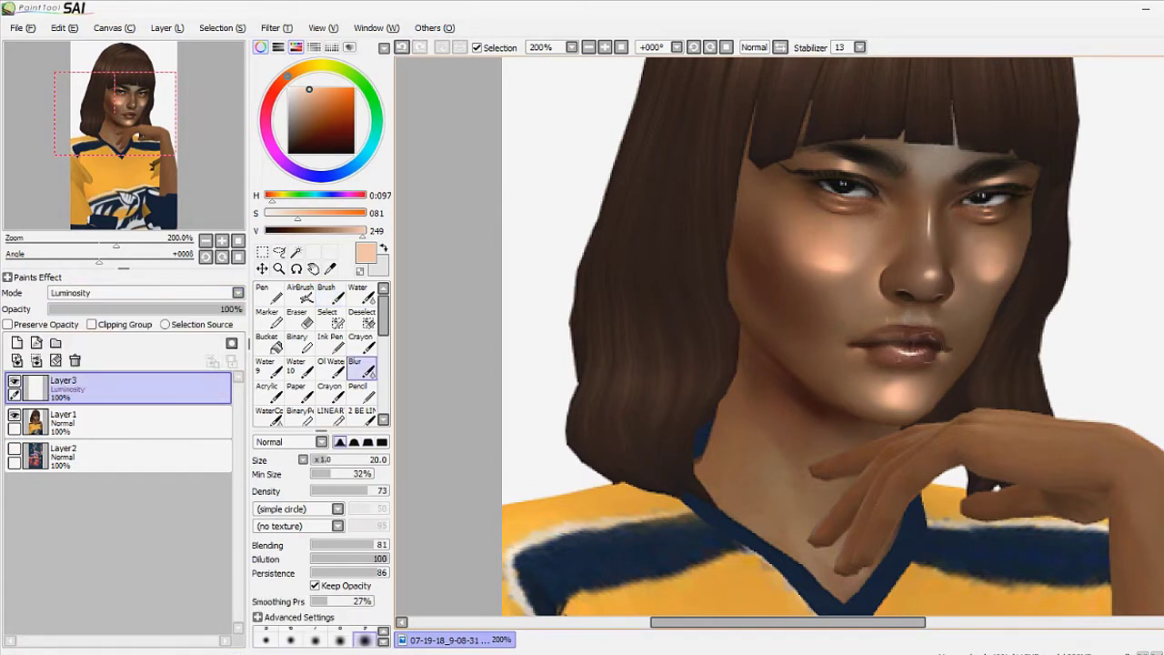
{"action": "left_click_drag", "start_coordinate": [235, 309], "coordinate": [162, 310]}
{"action": "key", "text": "b"}
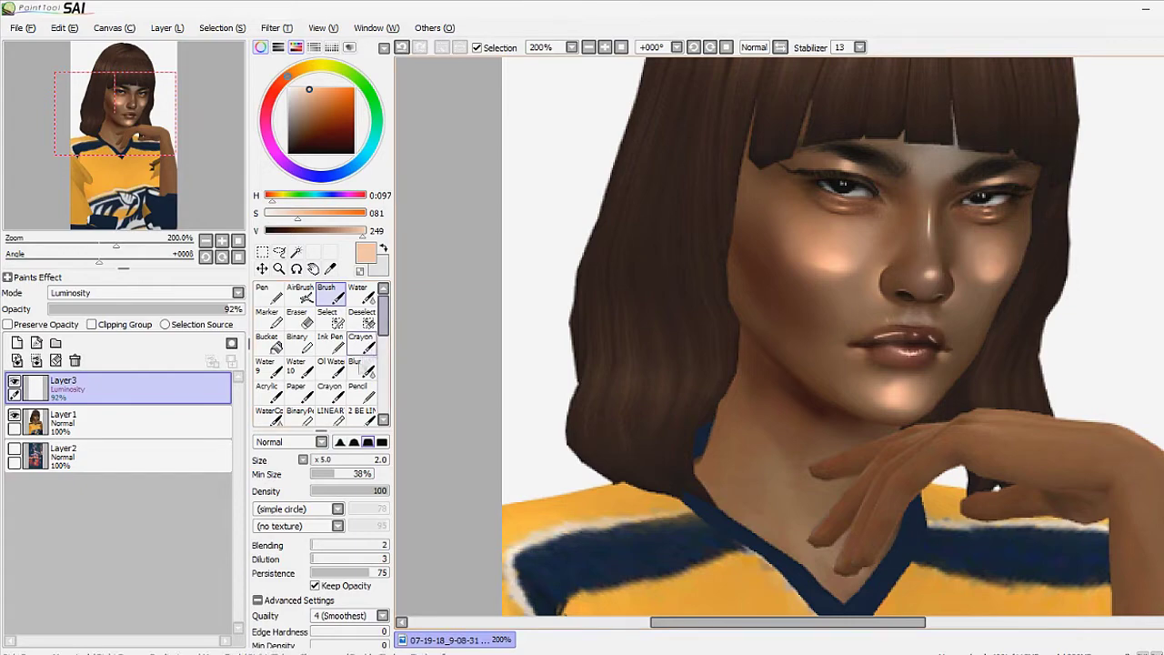
{"action": "key", "text": "b"}
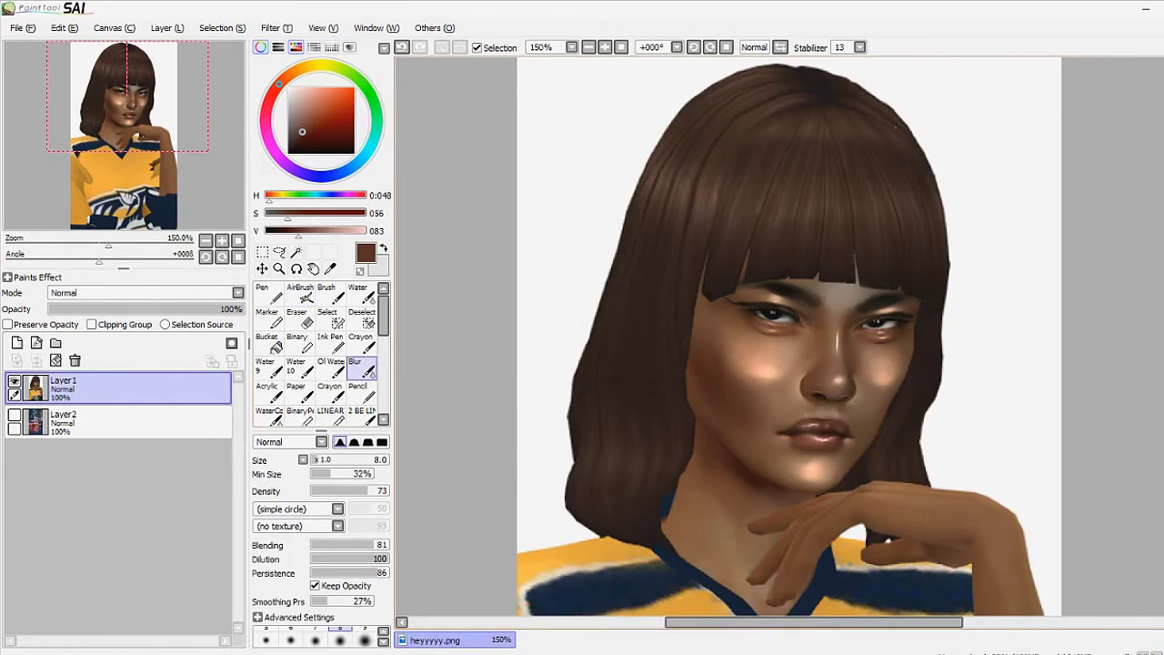
Paint pale pink highlights (saturation 60, value 255) on both sides of the philtrum on a Luminosity layer and blur them at size 8
{"action": "key", "text": "b"}
{"action": "left_click_drag", "start_coordinate": [760, 393], "coordinate": [727, 459]}
{"action": "left_click_drag", "start_coordinate": [791, 414], "coordinate": [819, 471]}
{"action": "key", "text": "b"}
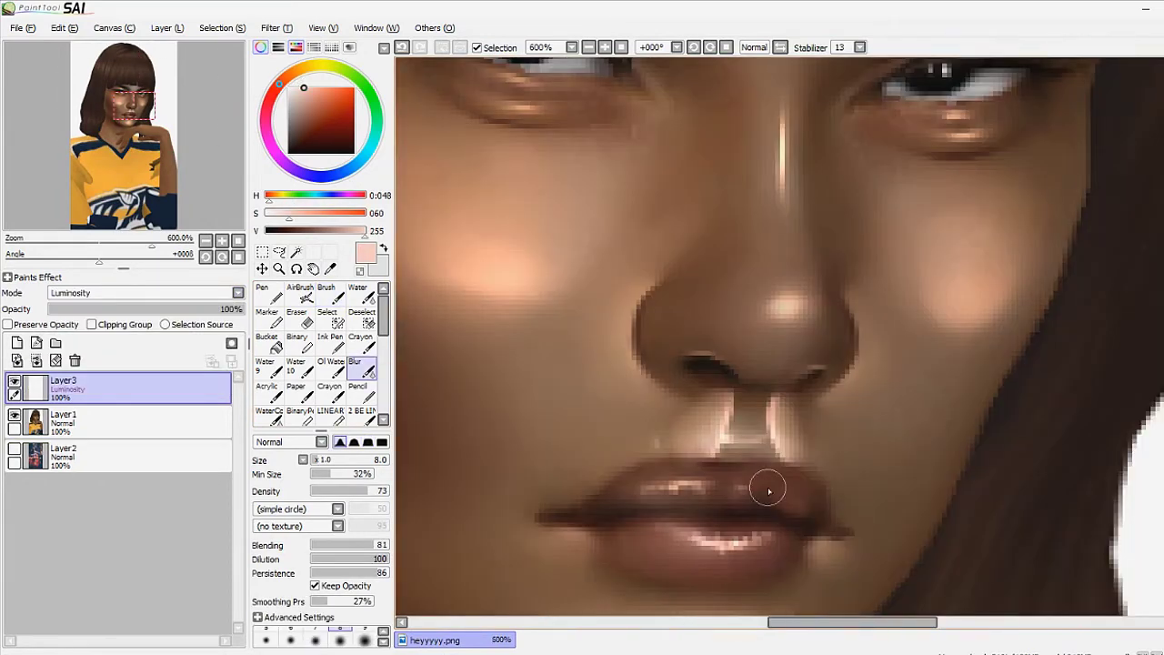
{"action": "key", "text": "ctrl+e"}
{"action": "left_click_drag", "start_coordinate": [719, 423], "coordinate": [783, 437]}
{"action": "key", "text": "b"}
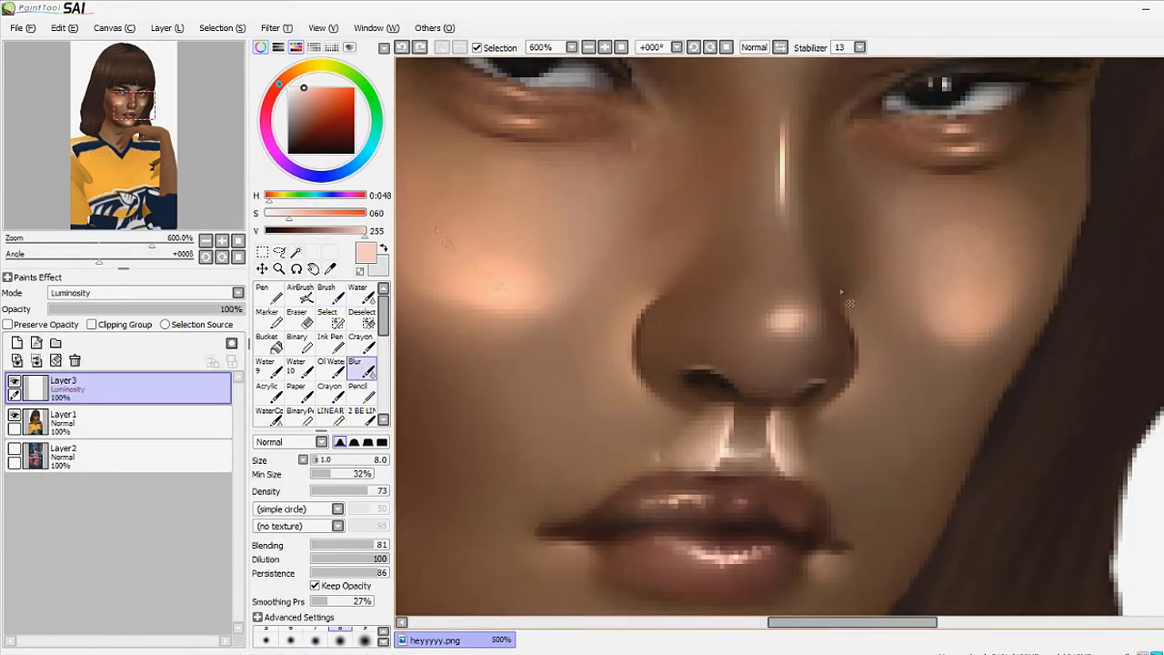
Refine the philtrum highlights above the upper lip with further Brush and Blur strokes
{"action": "left_click_drag", "start_coordinate": [691, 419], "coordinate": [782, 455]}
{"action": "left_click_drag", "start_coordinate": [715, 419], "coordinate": [773, 460]}
{"action": "key", "text": "b"}
{"action": "left_click_drag", "start_coordinate": [691, 432], "coordinate": [777, 455]}
Transform the philtrum highlight layer so that its shine sits just above the upper lip
{"action": "key", "text": "ctrl+minus"}
{"action": "key", "text": "ctrl+t"}
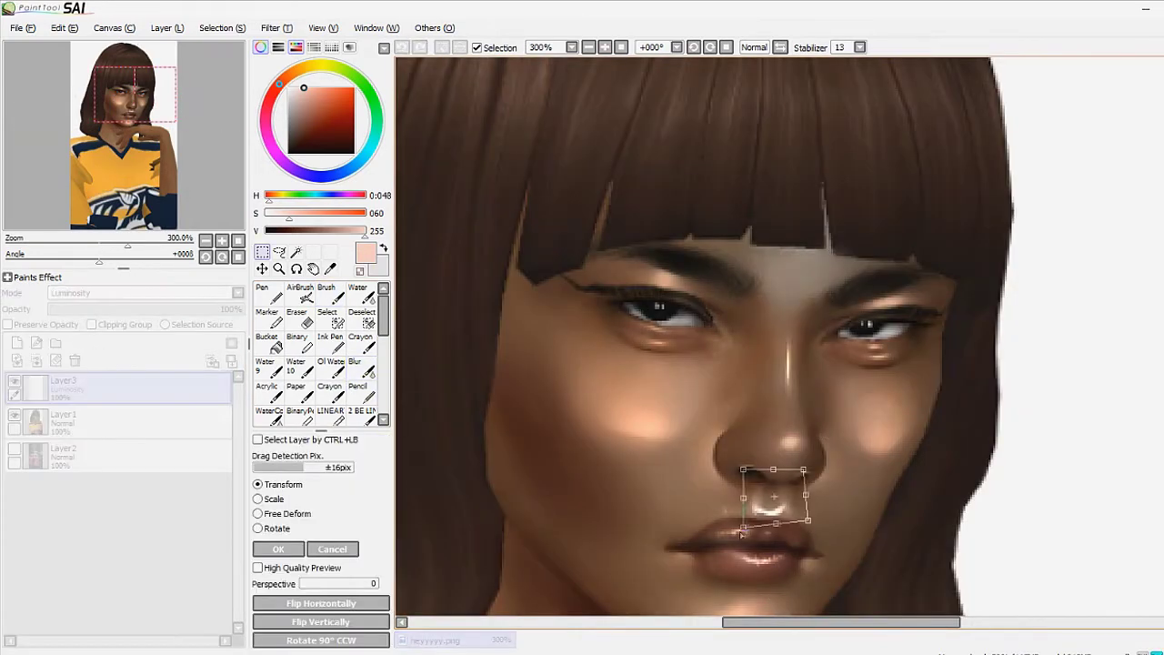
{"action": "key", "text": "Return"}
{"action": "key", "text": "ctrl+plus"}
{"action": "key", "text": "ctrl+minus"}
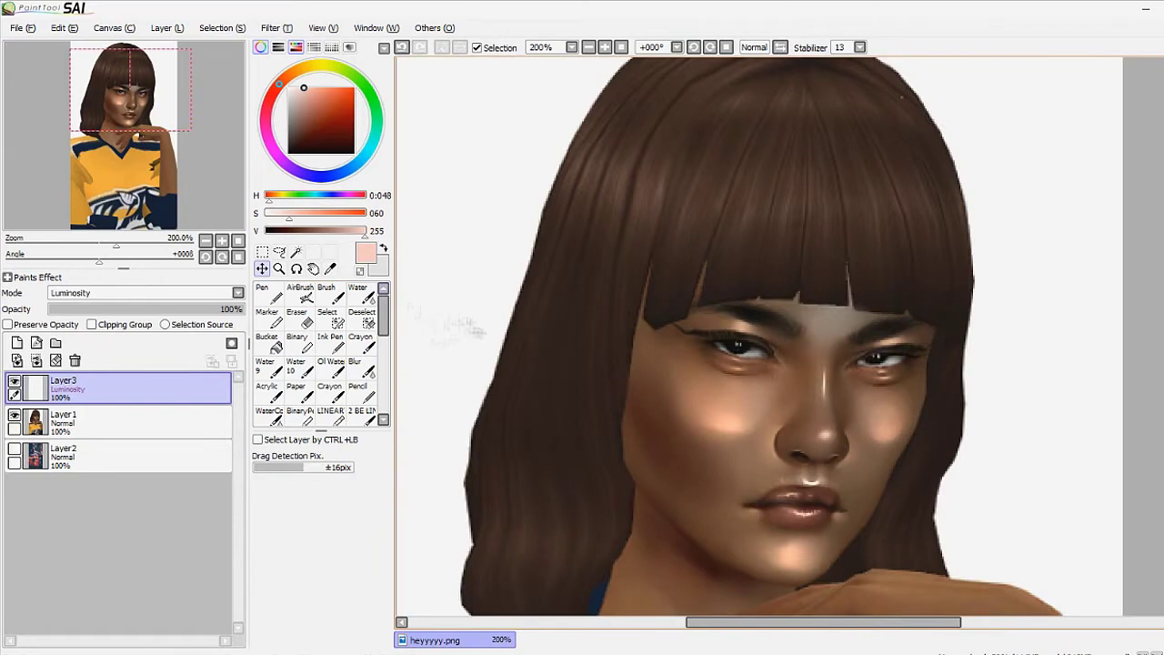
Airbrush black shadows over the jersey's shoulders, sides and emblem area on a separate layer and blur them
{"action": "key", "text": "ctrl+minus"}
{"action": "left_click", "coordinate": [301, 293]}
{"action": "left_click", "coordinate": [290, 605]}
{"action": "mouse_move", "coordinate": [728, 328]}
{"action": "left_mouse_down"}
{"action": "mouse_move", "coordinate": [699, 390]}
{"action": "mouse_move", "coordinate": [955, 382]}
{"action": "left_mouse_up"}
{"action": "left_click_drag", "start_coordinate": [728, 510], "coordinate": [937, 492]}
{"action": "left_click", "coordinate": [355, 367]}
{"action": "left_click_drag", "start_coordinate": [755, 455], "coordinate": [928, 436]}
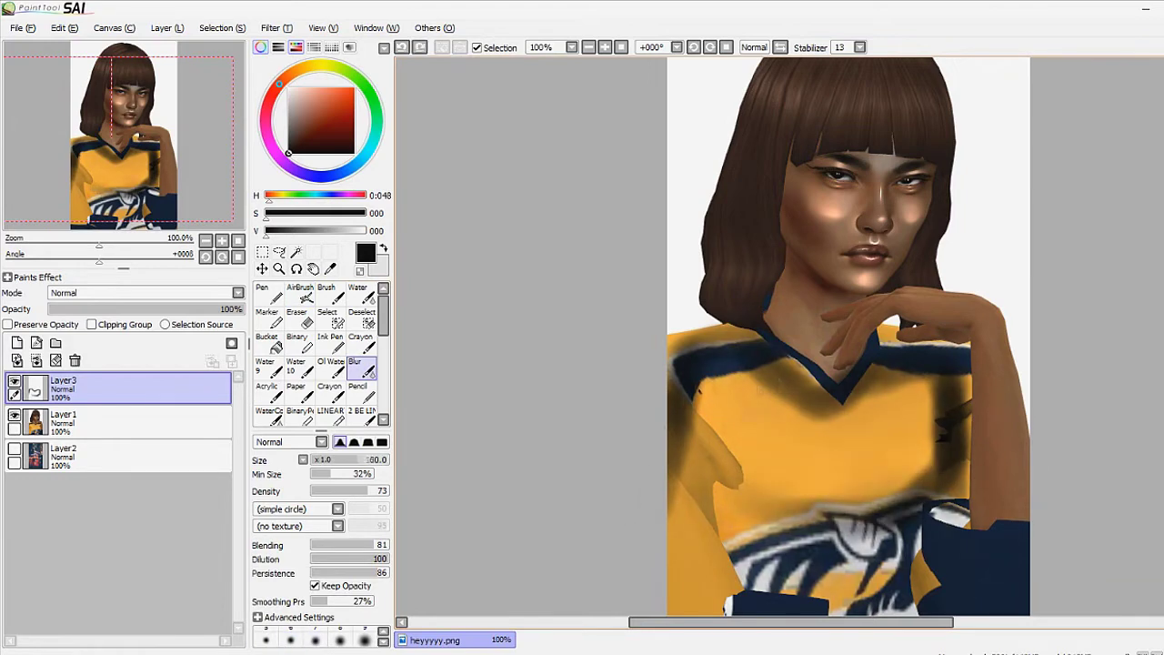
{"action": "left_click_drag", "start_coordinate": [755, 400], "coordinate": [946, 510]}
{"action": "left_click_drag", "start_coordinate": [728, 373], "coordinate": [691, 491]}
Soften the shadows on the jersey's sleeves and lower edge with Blur at size 120, and set the layer to Multiply
{"action": "scroll", "coordinate": [846, 336], "scroll_direction": "down", "scroll_amount": 5}
{"action": "left_click_drag", "start_coordinate": [692, 441], "coordinate": [965, 450]}
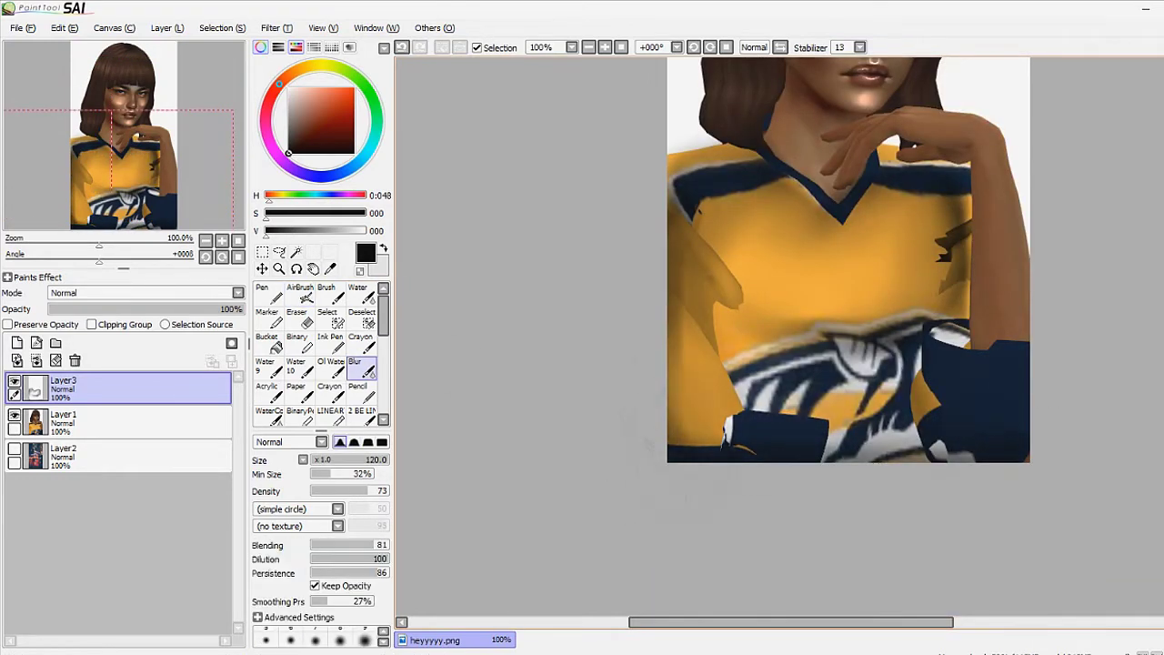
{"action": "left_click_drag", "start_coordinate": [692, 200], "coordinate": [700, 436]}
{"action": "left_click_drag", "start_coordinate": [714, 300], "coordinate": [723, 441]}
{"action": "left_click_drag", "start_coordinate": [701, 236], "coordinate": [801, 200]}
{"action": "mouse_move", "coordinate": [691, 200]}
{"action": "left_mouse_down"}
{"action": "mouse_move", "coordinate": [728, 437]}
{"action": "mouse_move", "coordinate": [696, 309]}
{"action": "left_mouse_up"}
{"action": "scroll", "coordinate": [846, 273], "scroll_direction": "down", "scroll_amount": 2}
{"action": "left_click", "coordinate": [146, 292]}
{"action": "left_click", "coordinate": [91, 308]}
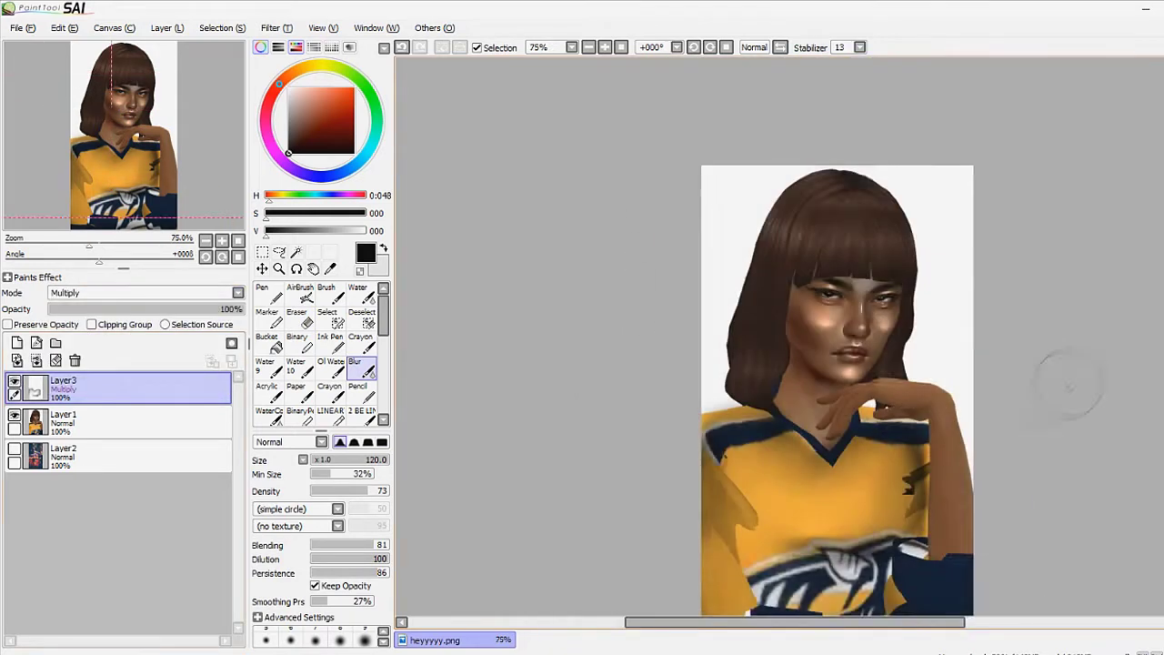
Airbrush black shadows at size 16 along the fingers, hand and wrist on a new layer, and blur them into the skin
{"action": "scroll", "coordinate": [1026, 364], "scroll_direction": "up", "scroll_amount": 3}
{"action": "left_click", "coordinate": [300, 293]}
{"action": "left_click", "coordinate": [340, 566]}
{"action": "left_click_drag", "start_coordinate": [700, 401], "coordinate": [774, 477]}
{"action": "left_click_drag", "start_coordinate": [782, 418], "coordinate": [900, 464]}
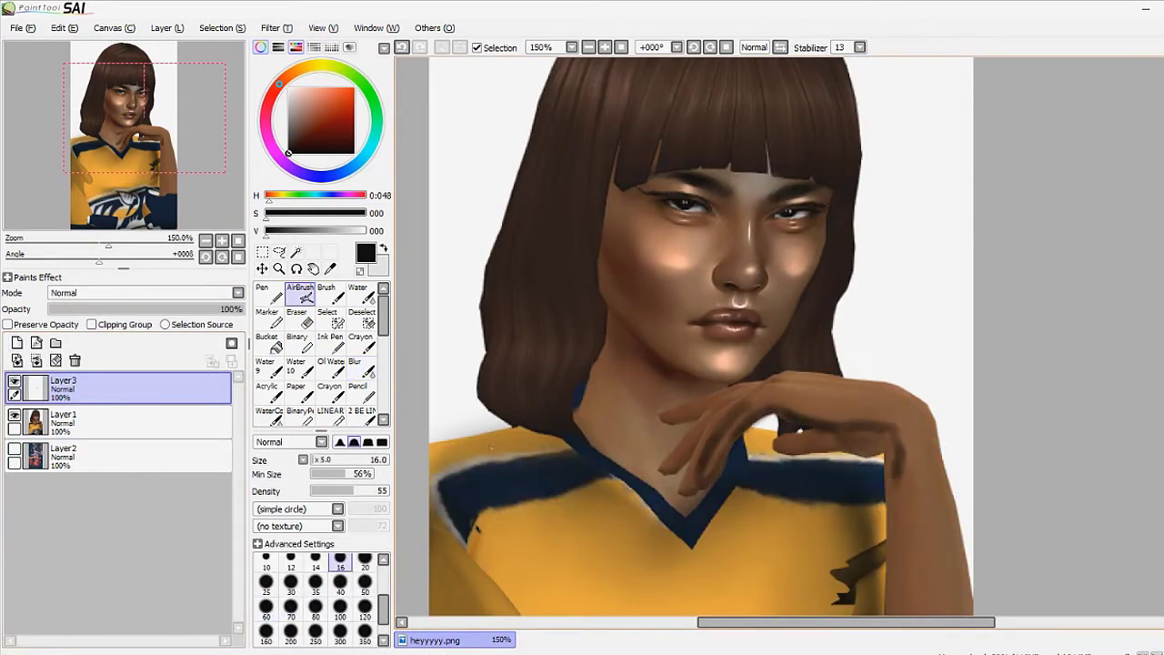
{"action": "left_click", "coordinate": [355, 364]}
{"action": "left_click_drag", "start_coordinate": [910, 418], "coordinate": [810, 425]}
{"action": "left_click_drag", "start_coordinate": [710, 464], "coordinate": [742, 409]}
{"action": "left_click", "coordinate": [296, 317]}
{"action": "left_click", "coordinate": [354, 364]}
Add fine black Airbrush shadows at size 7 between the fingers, blur them and merge the layer into the portrait
{"action": "left_click", "coordinate": [301, 293]}
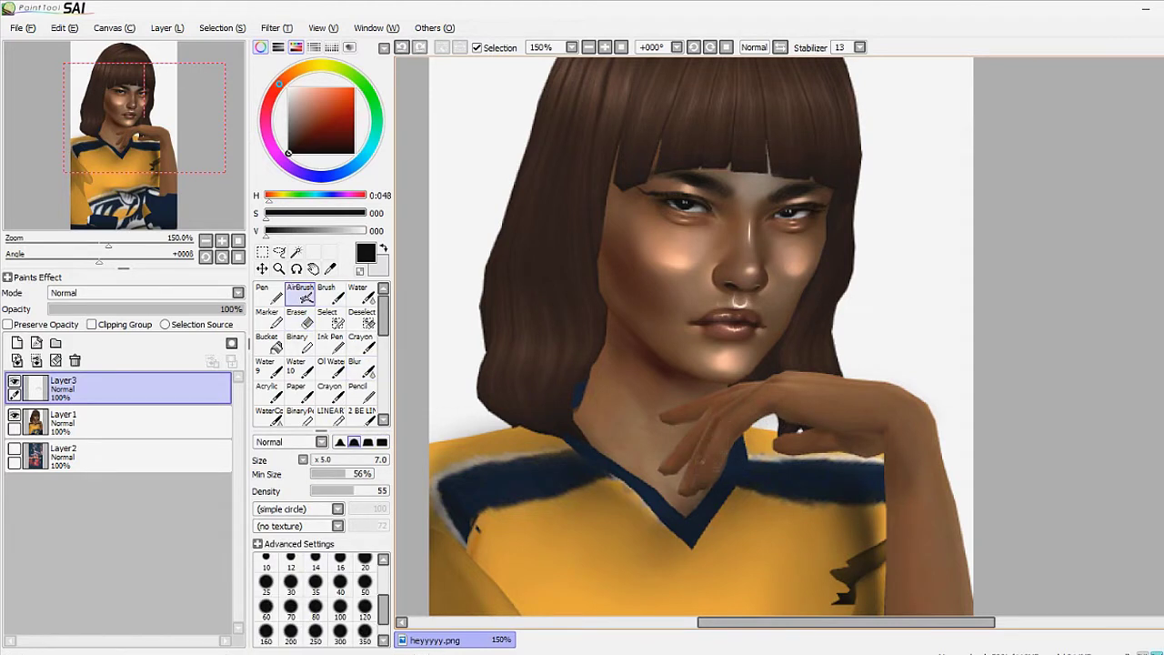
{"action": "left_click_drag", "start_coordinate": [699, 464], "coordinate": [705, 427]}
{"action": "left_click", "coordinate": [354, 364]}
{"action": "key", "text": "bracketleft"}
{"action": "key", "text": "bracketleft"}
{"action": "key", "text": "bracketleft"}
{"action": "key", "text": "bracketleft"}
{"action": "key", "text": "bracketleft"}
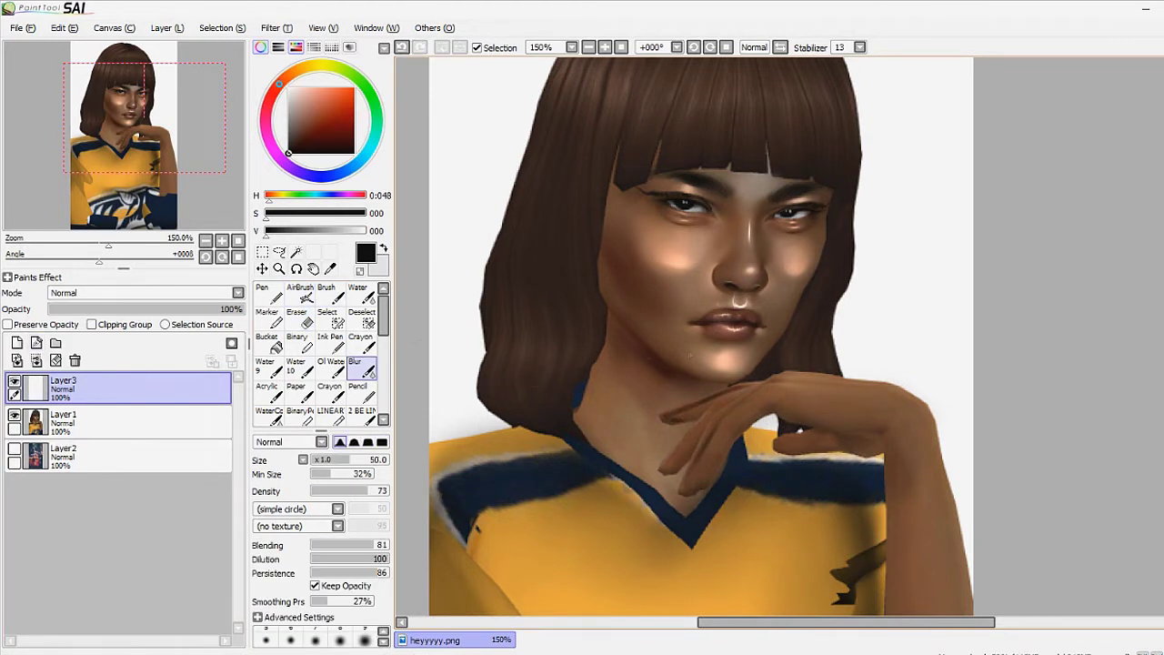
{"action": "key", "text": "ctrl+e"}
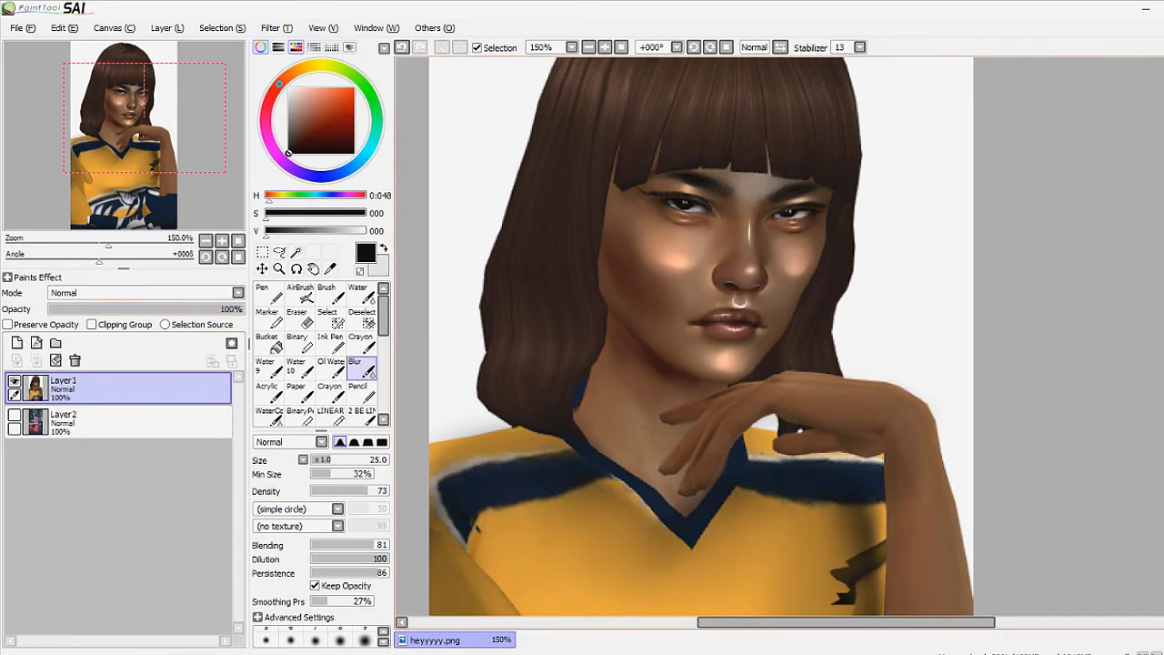
Paint pale pink highlights (saturation 45, value 255) on the knuckles on a new Luminosity layer and blur them
{"action": "key", "text": "ctrl+shift+n"}
{"action": "key", "text": "b"}
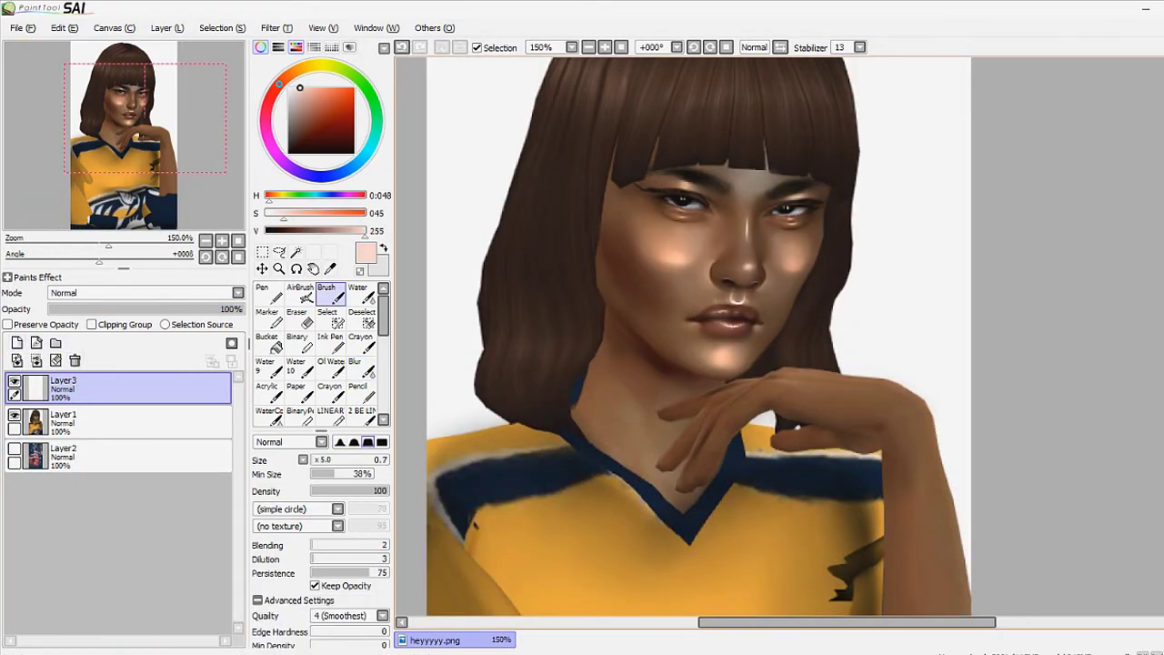
{"action": "left_click", "coordinate": [182, 292]}
{"action": "left_click", "coordinate": [91, 353]}
{"action": "left_click", "coordinate": [354, 364]}
{"action": "key", "text": "b"}
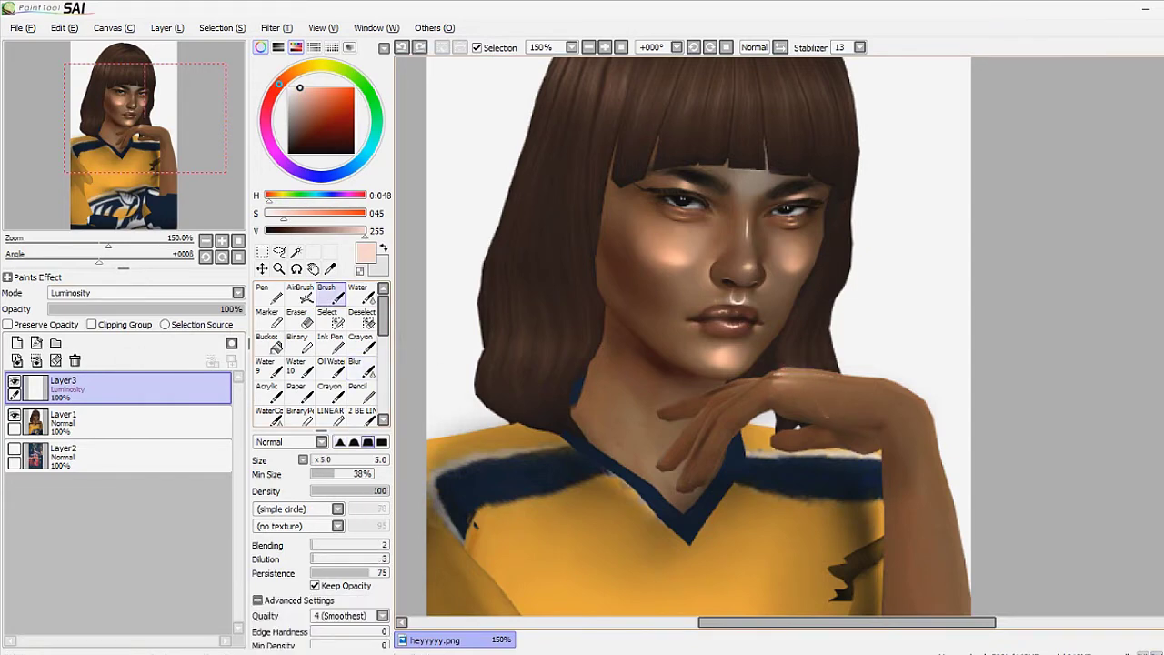
Undo the last stroke, airbrush a pale pink highlight down the forearm on a Luminosity layer and blur it at size 80
{"action": "key", "text": "ctrl+z"}
{"action": "key", "text": "a"}
{"action": "left_click_drag", "start_coordinate": [914, 437], "coordinate": [928, 564]}
{"action": "left_click", "coordinate": [182, 292]}
{"action": "left_click", "coordinate": [91, 354]}
{"action": "left_click", "coordinate": [355, 364]}
{"action": "left_click_drag", "start_coordinate": [919, 418], "coordinate": [928, 582]}
{"action": "scroll", "coordinate": [700, 337], "scroll_direction": "down", "scroll_amount": 3}
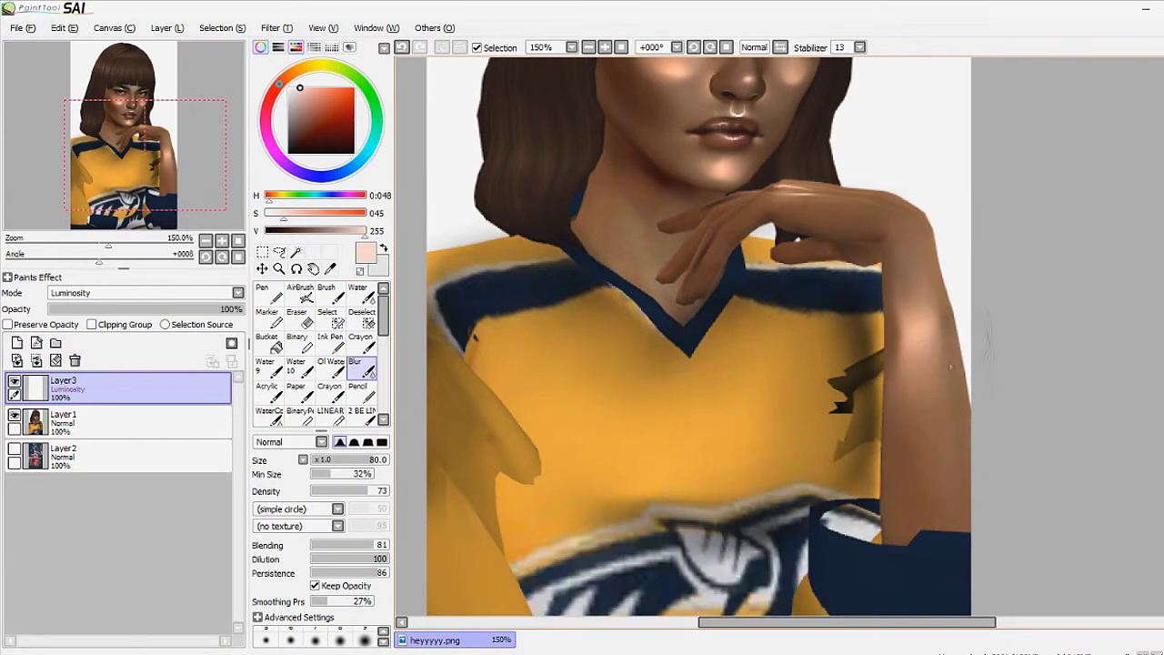
Trim the forearm highlight with the Eraser, repaint it near the wrist and blur it
{"action": "key", "text": "e"}
{"action": "left_click_drag", "start_coordinate": [896, 273], "coordinate": [937, 427]}
{"action": "key", "text": "u"}
{"action": "left_click_drag", "start_coordinate": [910, 310], "coordinate": [947, 400]}
{"action": "key", "text": "a"}
{"action": "left_click_drag", "start_coordinate": [914, 337], "coordinate": [901, 264]}
{"action": "key", "text": "u"}
Build up a brighter core in the forearm highlight with short Airbrush strokes, softened with Blur at size 60 in Luminosity mode
{"action": "key", "text": "a"}
{"action": "mouse_move", "coordinate": [915, 346]}
{"action": "left_mouse_down"}
{"action": "mouse_move", "coordinate": [900, 291]}
{"action": "mouse_move", "coordinate": [914, 305]}
{"action": "left_mouse_up"}
{"action": "key", "text": "u"}
{"action": "key", "text": "a"}
{"action": "mouse_move", "coordinate": [905, 346]}
{"action": "left_mouse_down"}
{"action": "mouse_move", "coordinate": [896, 263]}
{"action": "mouse_move", "coordinate": [915, 373]}
{"action": "mouse_move", "coordinate": [910, 323]}
{"action": "left_mouse_up"}
{"action": "key", "text": "u"}
{"action": "key", "text": "bracketleft"}
{"action": "key", "text": "bracketleft"}
{"action": "key", "text": "bracketleft"}
{"action": "key", "text": "bracketleft"}
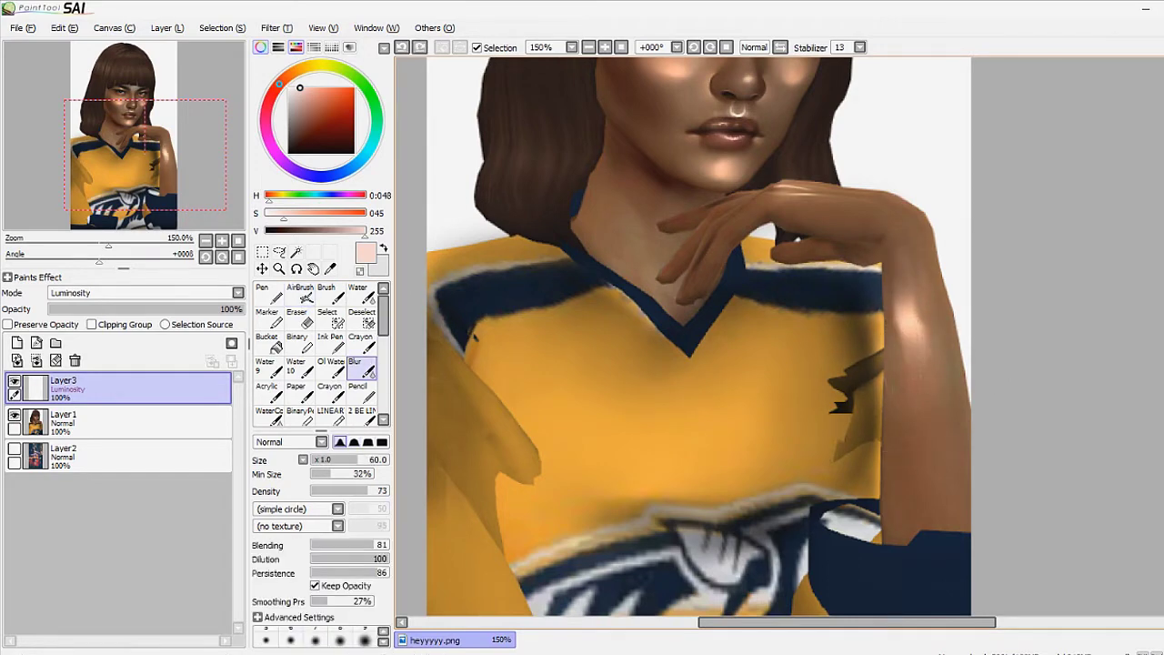
{"action": "scroll", "coordinate": [891, 135], "scroll_direction": "down", "scroll_amount": 1}
{"action": "left_click", "coordinate": [146, 292]}
{"action": "left_click", "coordinate": [72, 306]}
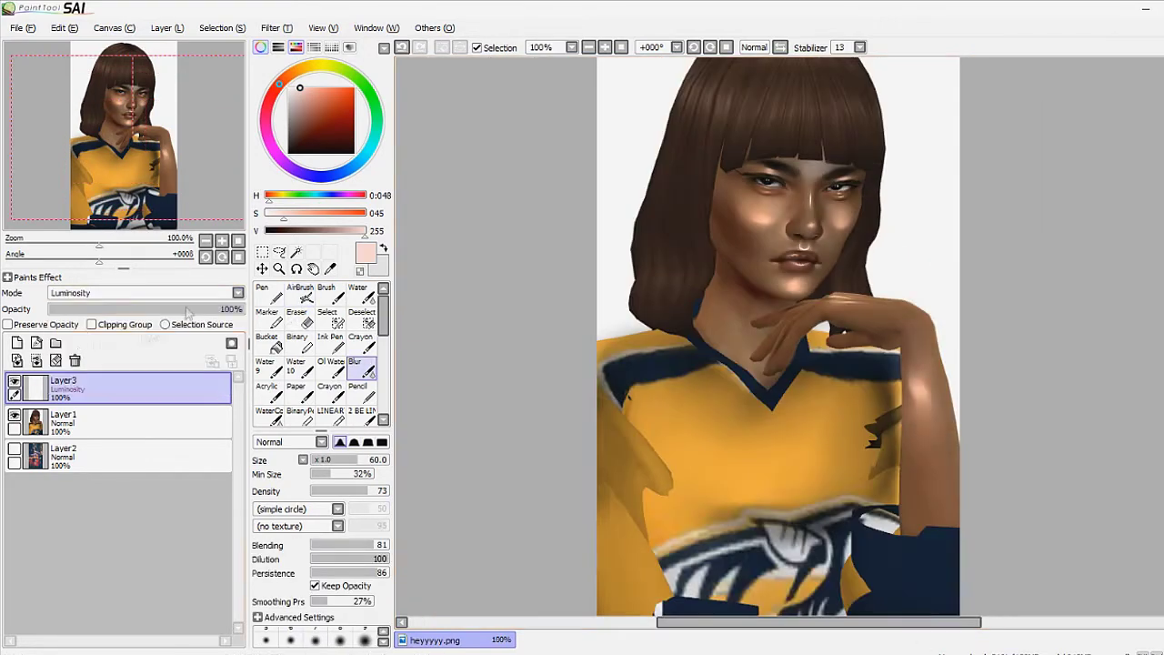
Brush pale pink edge highlights at size 5 along the thumb and the hand's underside, set the layer to Luminosity and blur them
{"action": "key", "text": "b"}
{"action": "scroll", "coordinate": [610, 243], "scroll_direction": "up", "scroll_amount": 3}
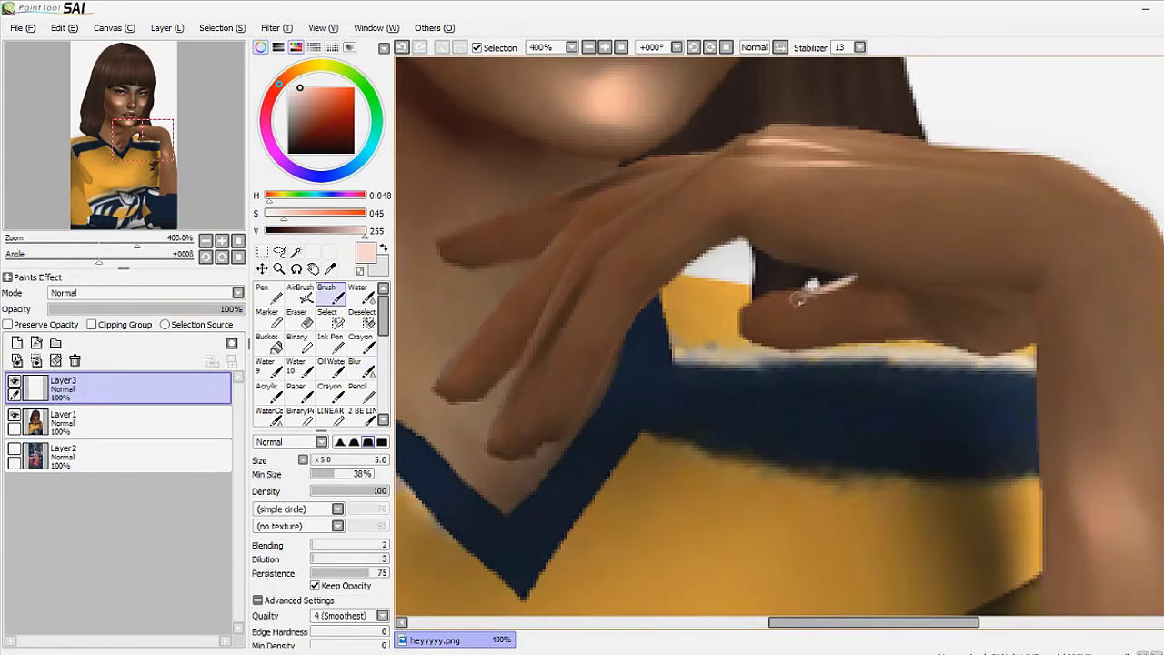
{"action": "mouse_move", "coordinate": [741, 241]}
{"action": "left_mouse_down"}
{"action": "mouse_move", "coordinate": [919, 287]}
{"action": "mouse_move", "coordinate": [1055, 273]}
{"action": "left_mouse_up"}
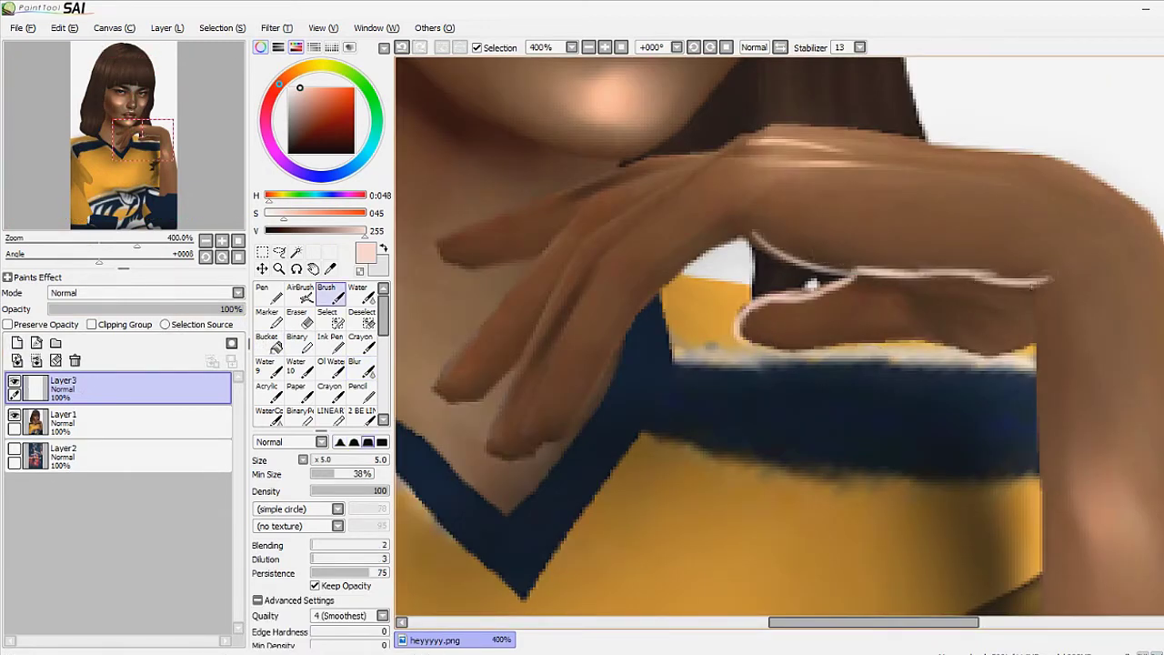
{"action": "left_click", "coordinate": [146, 292]}
{"action": "left_click", "coordinate": [73, 361]}
{"action": "left_click", "coordinate": [355, 364]}
{"action": "left_click_drag", "start_coordinate": [737, 336], "coordinate": [856, 278]}
{"action": "left_click_drag", "start_coordinate": [746, 314], "coordinate": [859, 273]}
Erase the glow around the thumb, soften the hand's edge highlight, lower the layer's opacity and merge it down
{"action": "key", "text": "e"}
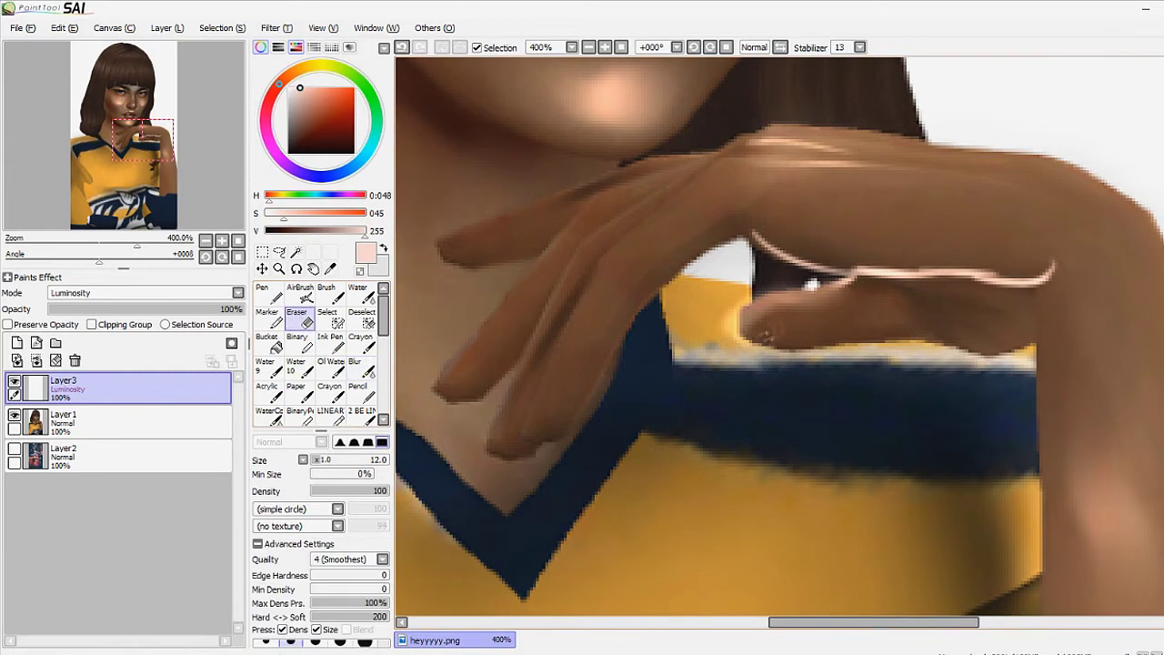
{"action": "left_click_drag", "start_coordinate": [742, 328], "coordinate": [841, 291]}
{"action": "left_click", "coordinate": [355, 364]}
{"action": "left_click_drag", "start_coordinate": [1024, 273], "coordinate": [1063, 271]}
{"action": "mouse_move", "coordinate": [728, 227]}
{"action": "left_mouse_down"}
{"action": "mouse_move", "coordinate": [818, 264]}
{"action": "mouse_move", "coordinate": [1056, 273]}
{"action": "left_mouse_up"}
{"action": "key", "text": "e"}
{"action": "scroll", "coordinate": [780, 336], "scroll_direction": "down", "scroll_amount": 5}
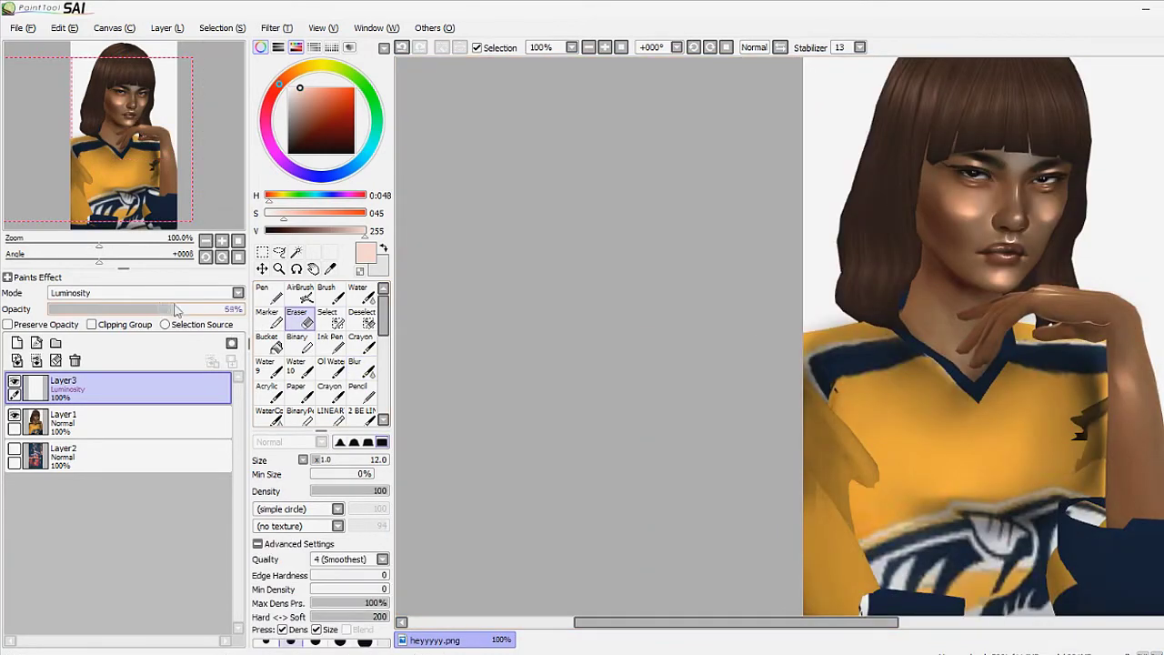
{"action": "key", "text": "ctrl+e"}
Paint thin pale pink highlights at brush size 0.7 along the fingers on a new layer
{"action": "key", "text": "e"}
{"action": "scroll", "coordinate": [780, 337], "scroll_direction": "up", "scroll_amount": 5}
{"action": "key", "text": "ctrl+shift+n"}
{"action": "key", "text": "b"}
{"action": "left_click_drag", "start_coordinate": [964, 332], "coordinate": [828, 428]}
{"action": "left_click_drag", "start_coordinate": [915, 355], "coordinate": [791, 496]}
{"action": "left_click_drag", "start_coordinate": [873, 330], "coordinate": [693, 394]}
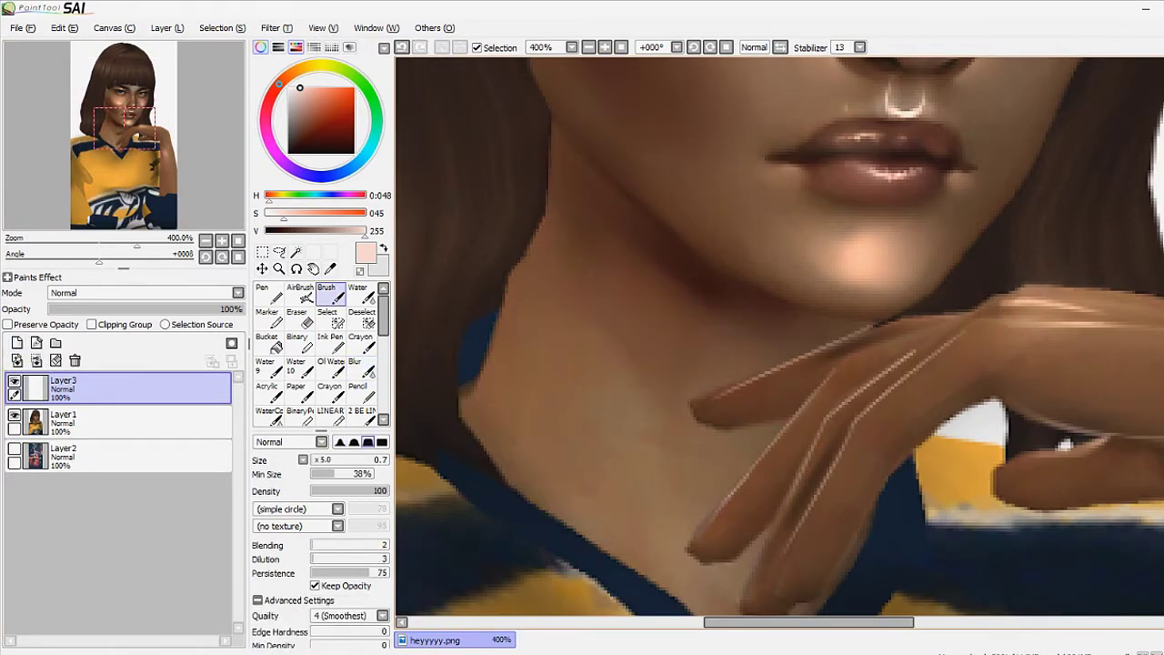
{"action": "left_click_drag", "start_coordinate": [957, 337], "coordinate": [853, 425]}
Trim the finger highlights with the Eraser, soften them in Luminosity mode and merge their layer into the portrait
{"action": "key", "text": "e"}
{"action": "left_click_drag", "start_coordinate": [923, 342], "coordinate": [869, 387]}
{"action": "scroll", "coordinate": [942, 544], "scroll_direction": "down", "scroll_amount": 3}
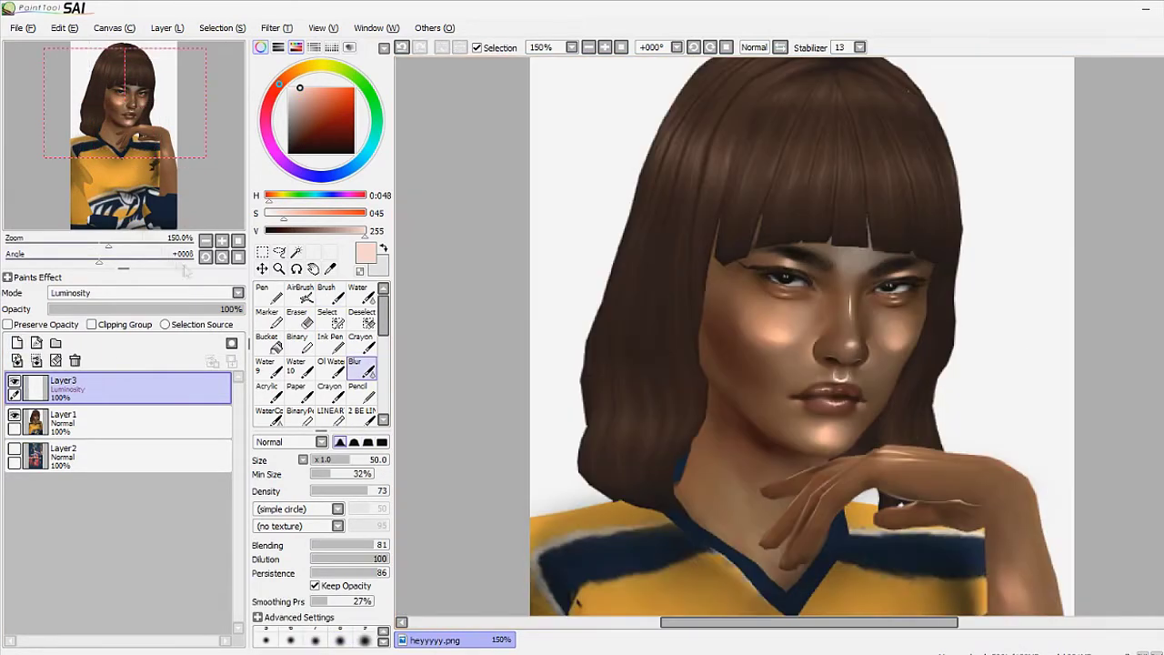
{"action": "scroll", "coordinate": [943, 544], "scroll_direction": "down", "scroll_amount": 3}
{"action": "key", "text": "ctrl+e"}
{"action": "scroll", "coordinate": [943, 544], "scroll_direction": "up", "scroll_amount": 3}
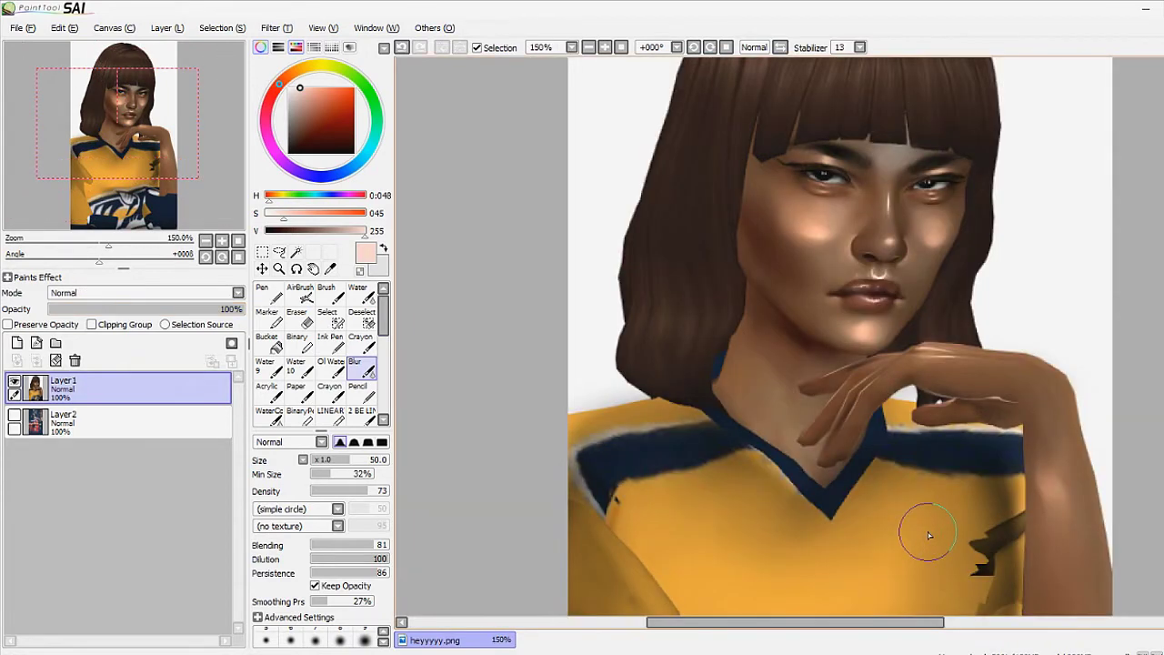
Add another layer of fine pale pink highlights at brush size 0.7, set it to Luminosity and soften it with Blur at size 50
{"action": "key", "text": "ctrl+shift+n"}
{"action": "key", "text": "b"}
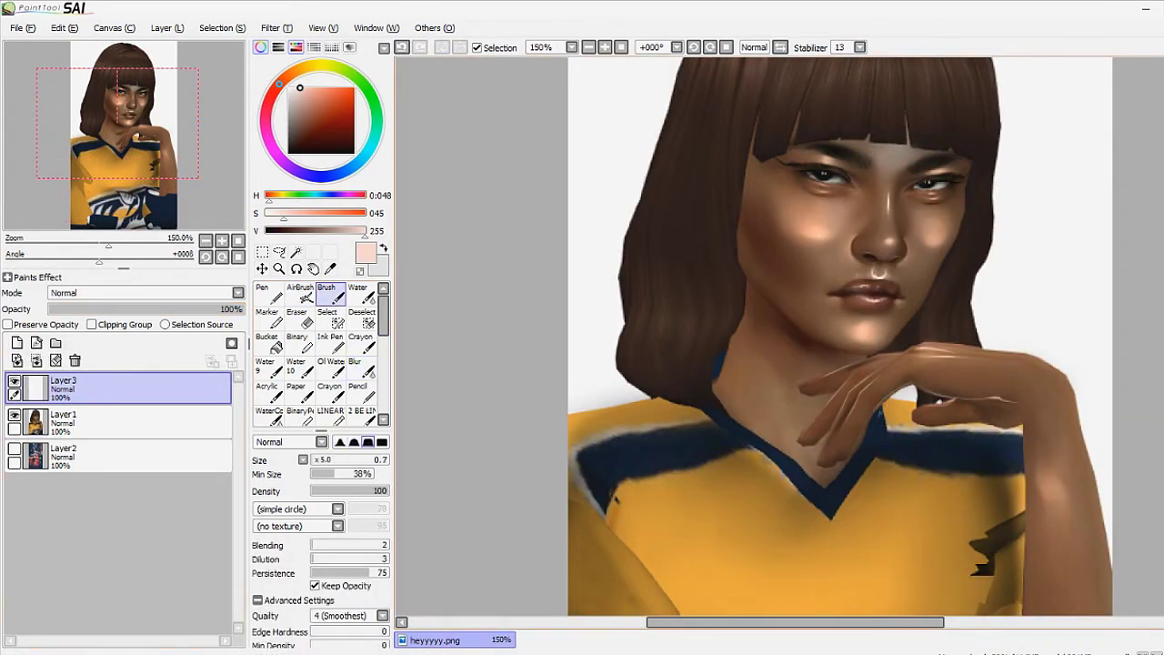
{"action": "left_click", "coordinate": [146, 292]}
{"action": "left_click", "coordinate": [119, 337]}
{"action": "left_click", "coordinate": [355, 364]}
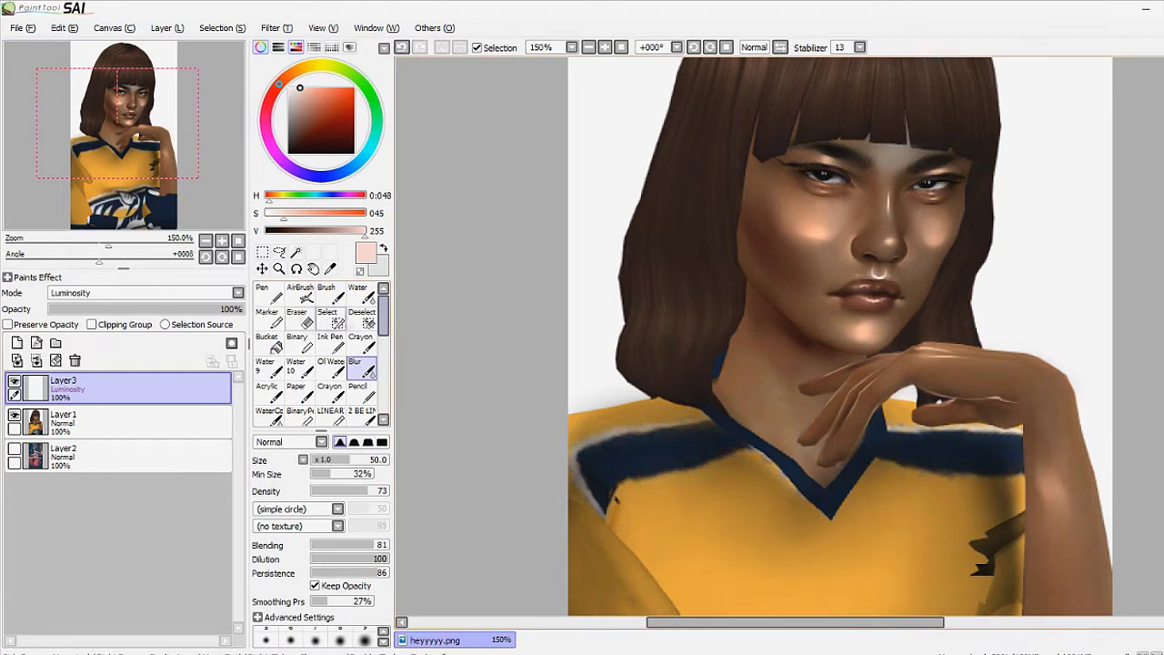
{"action": "key", "text": "b"}
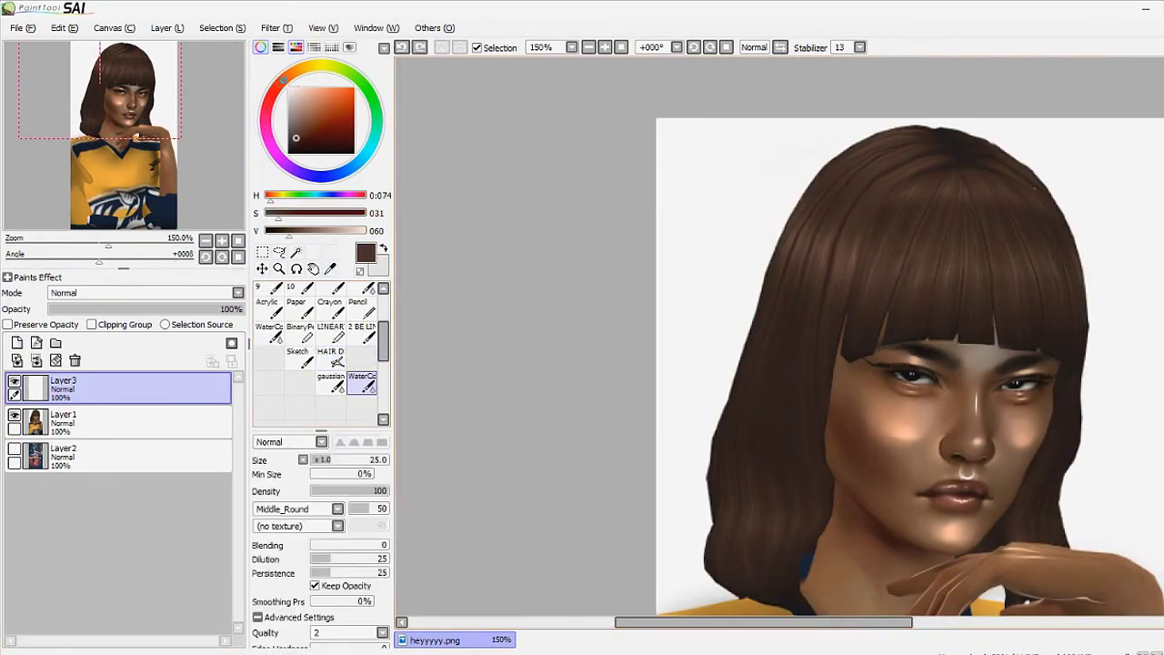
Paint dark brown strands (hue 74, saturation 54, value 12) with the size 20 hair brush along the hair's left outline
{"action": "left_click", "coordinate": [302, 150]}
{"action": "left_click_drag", "start_coordinate": [928, 180], "coordinate": [846, 301]}
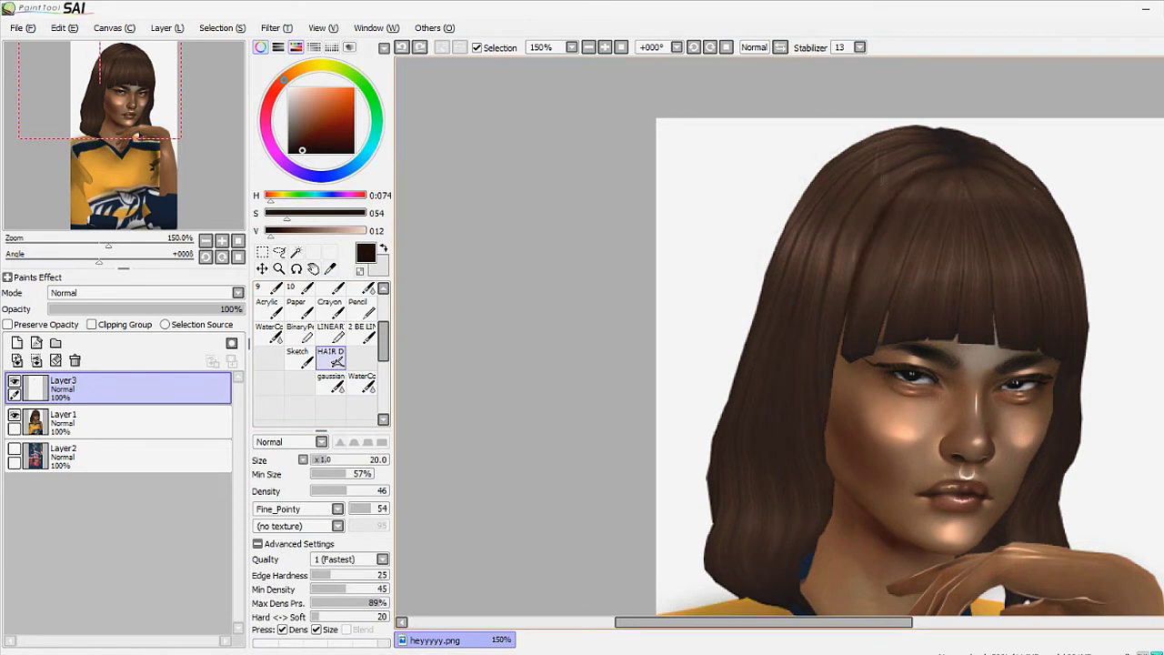
{"action": "left_click_drag", "start_coordinate": [819, 182], "coordinate": [728, 383]}
{"action": "left_click_drag", "start_coordinate": [774, 250], "coordinate": [693, 509]}
{"action": "left_click_drag", "start_coordinate": [751, 314], "coordinate": [696, 505]}
{"action": "left_click_drag", "start_coordinate": [714, 437], "coordinate": [701, 528]}
{"action": "left_click_drag", "start_coordinate": [717, 417], "coordinate": [702, 579]}
{"action": "left_click_drag", "start_coordinate": [705, 526], "coordinate": [733, 599]}
{"action": "left_click_drag", "start_coordinate": [748, 317], "coordinate": [722, 476]}
{"action": "left_click_drag", "start_coordinate": [719, 428], "coordinate": [682, 491]}
Extend dark brown strands down the hair's right outline, with loose wisps at the tips beside the hand
{"action": "left_click_drag", "start_coordinate": [1056, 191], "coordinate": [1087, 428]}
{"action": "left_click_drag", "start_coordinate": [1087, 327], "coordinate": [1091, 459]}
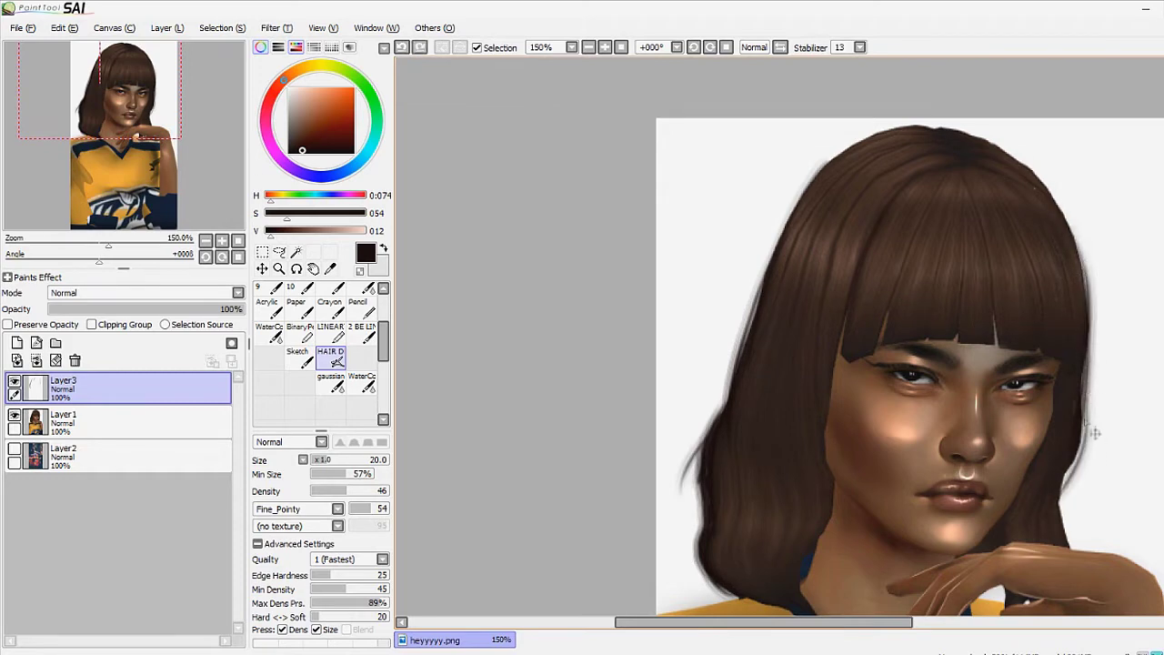
{"action": "left_click_drag", "start_coordinate": [1092, 404], "coordinate": [1072, 546]}
{"action": "left_click_drag", "start_coordinate": [1102, 492], "coordinate": [1084, 550]}
{"action": "key", "text": "b"}
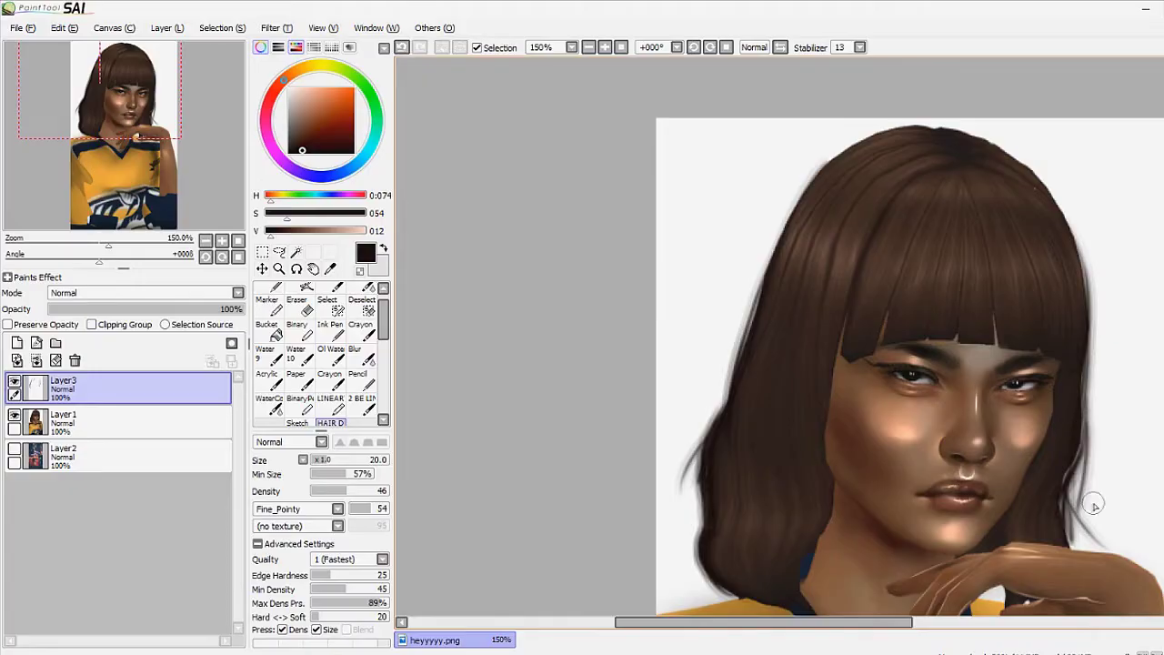
Preserve the hair layer's opacity and recolour the strands along the right outline in dark brown (hue 63, saturation 16, value 32)
{"action": "key", "text": "e"}
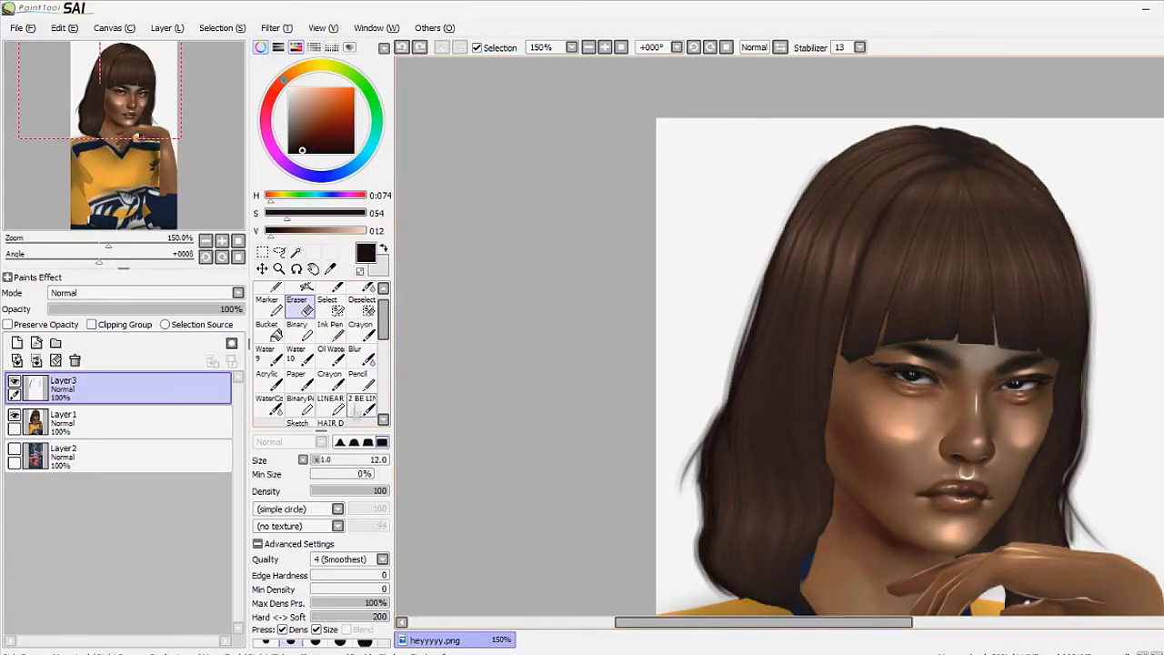
{"action": "key", "text": "alt"}
{"action": "left_click_drag", "start_coordinate": [746, 404], "coordinate": [639, 362]}
{"action": "left_click", "coordinate": [330, 423]}
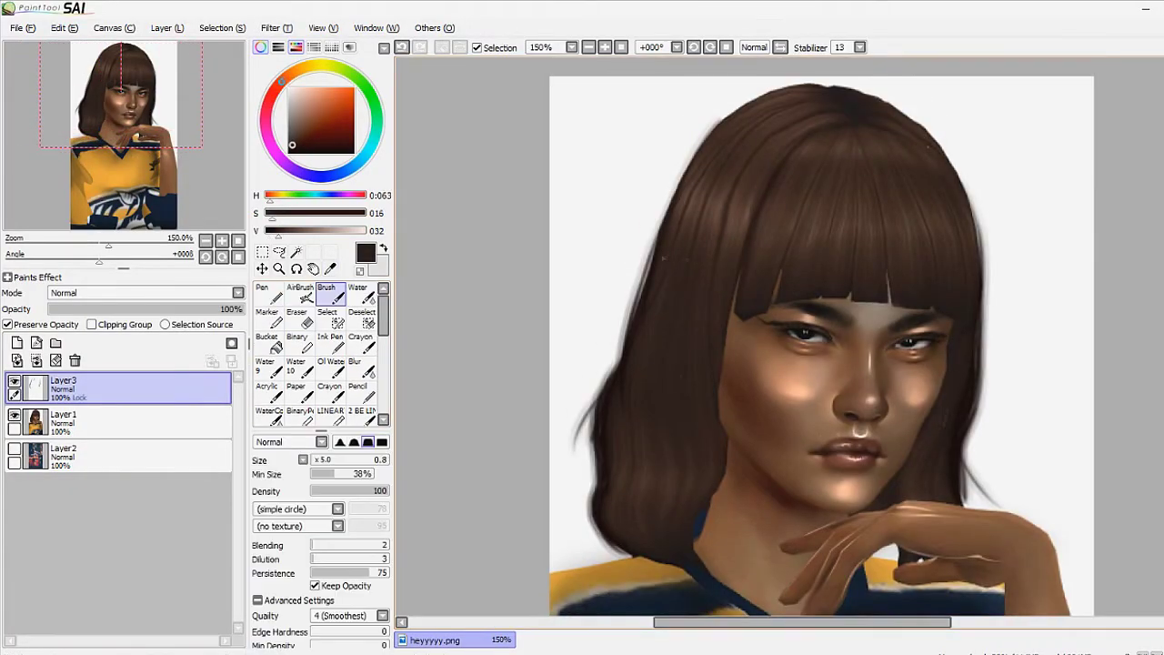
{"action": "key", "text": "ctrl+minus"}
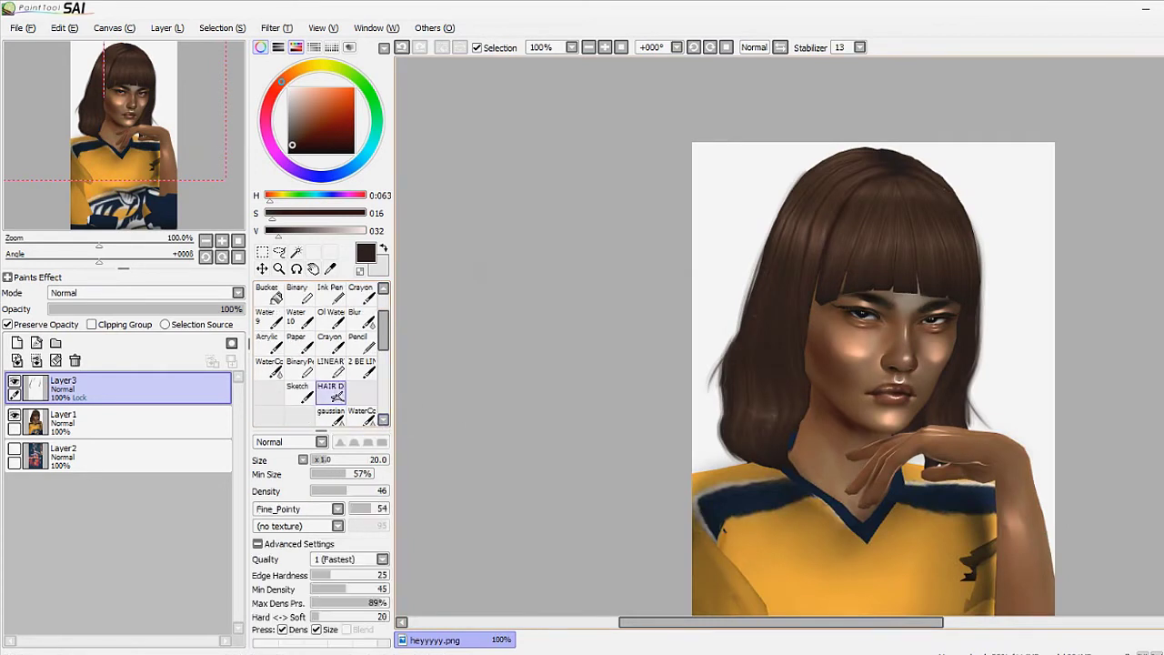
{"action": "left_click_drag", "start_coordinate": [981, 400], "coordinate": [981, 282]}
{"action": "left_click_drag", "start_coordinate": [978, 225], "coordinate": [980, 406]}
Paint fine dark strands (hue 76, saturation 39, value 36) with the hair brush at size 4 over the crown and bangs on a new layer
{"action": "key", "text": "bracketleft"}
{"action": "key", "text": "bracketleft"}
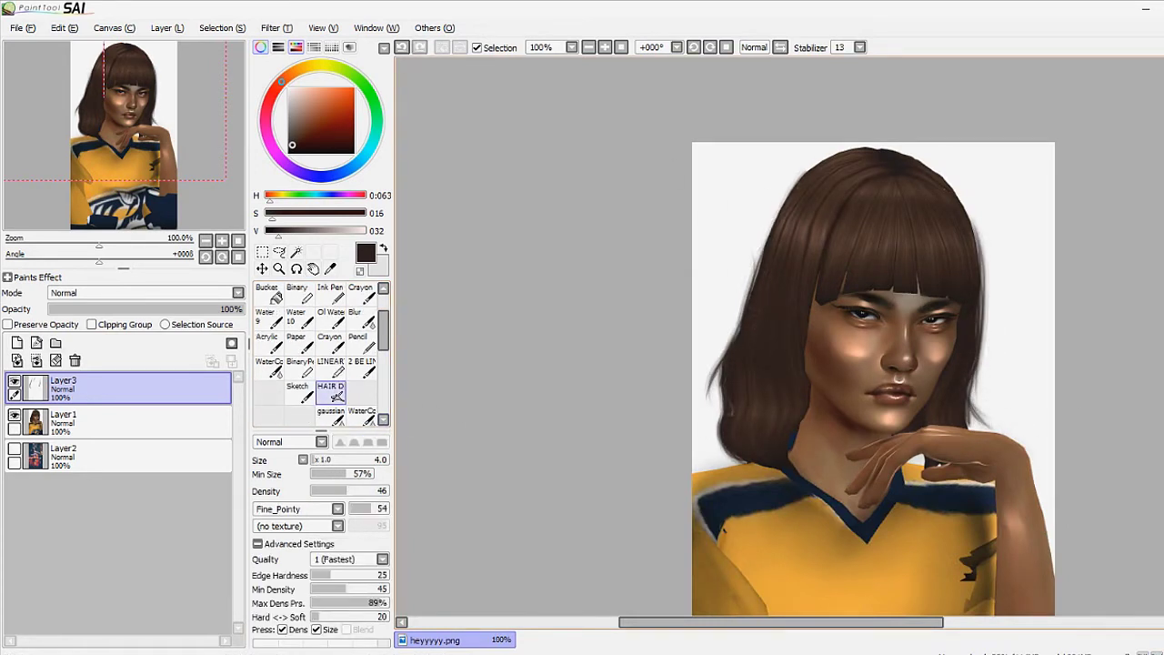
{"action": "scroll", "coordinate": [914, 264], "scroll_direction": "up", "scroll_amount": 1}
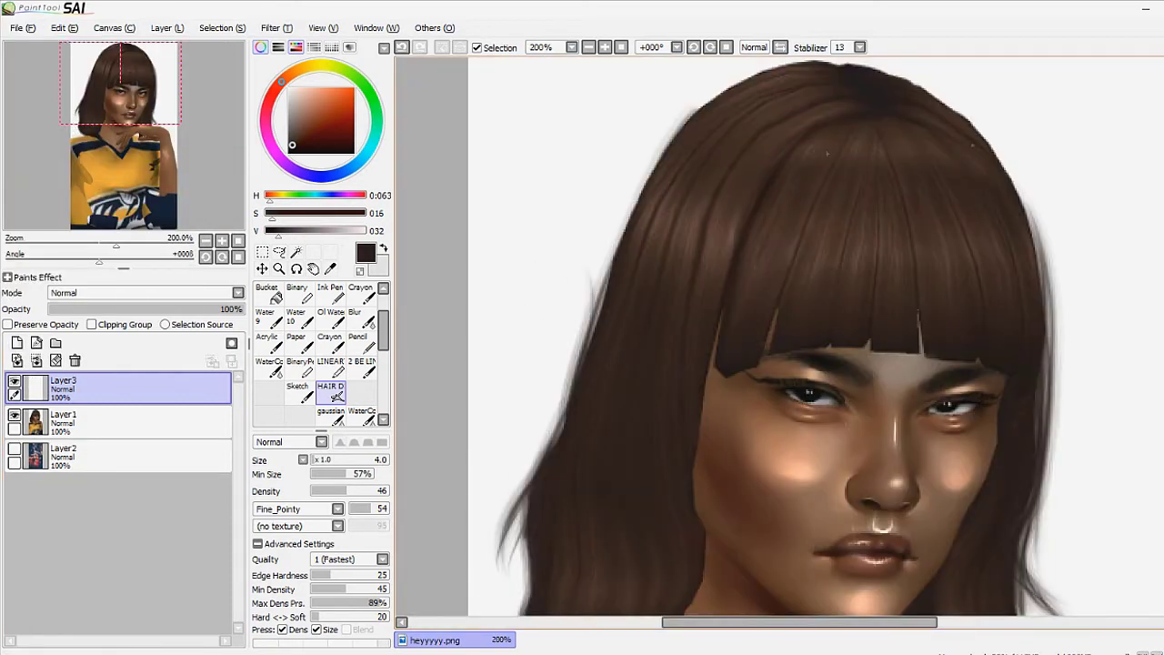
{"action": "left_click", "coordinate": [728, 218], "text": "alt"}
{"action": "key", "text": "bracketleft"}
{"action": "key", "text": "bracketleft"}
{"action": "key", "text": "bracketleft"}
{"action": "key", "text": "bracketleft"}
{"action": "key", "text": "bracketleft"}
{"action": "key", "text": "bracketleft"}
{"action": "key", "text": "bracketleft"}
{"action": "key", "text": "bracketleft"}
{"action": "key", "text": "bracketleft"}
{"action": "left_click", "coordinate": [297, 144]}
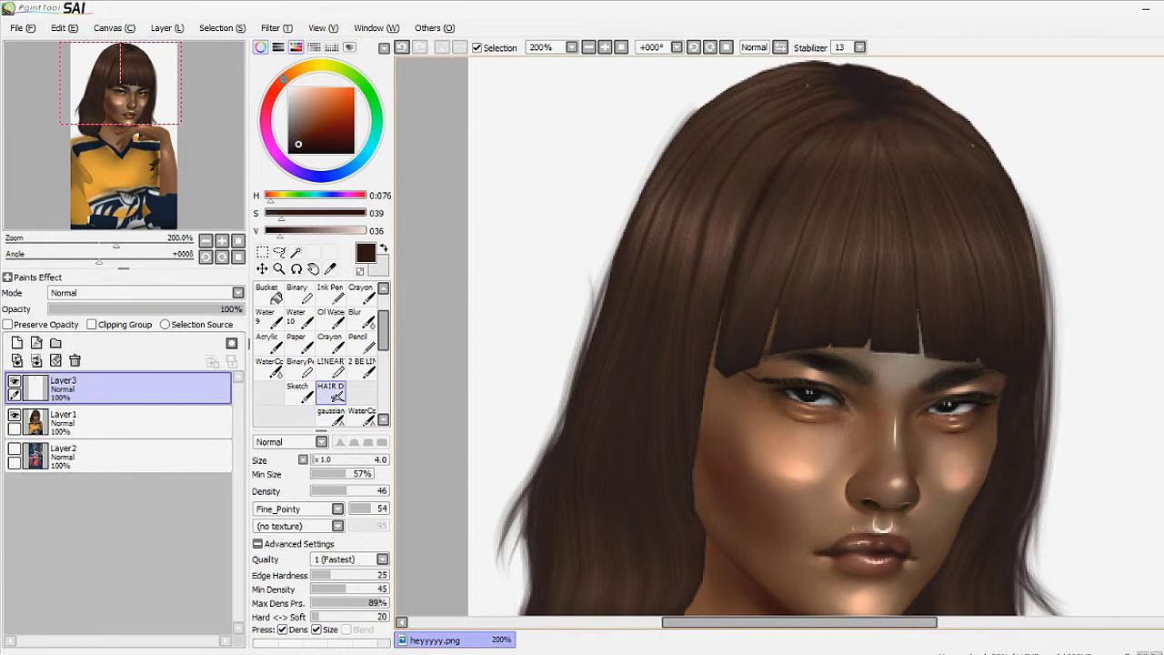
Add brown strands (hue 93, saturation 33, value 58) at size 4 through the hair and merge the layer into the portrait
{"action": "left_click", "coordinate": [361, 313]}
{"action": "left_click", "coordinate": [333, 391]}
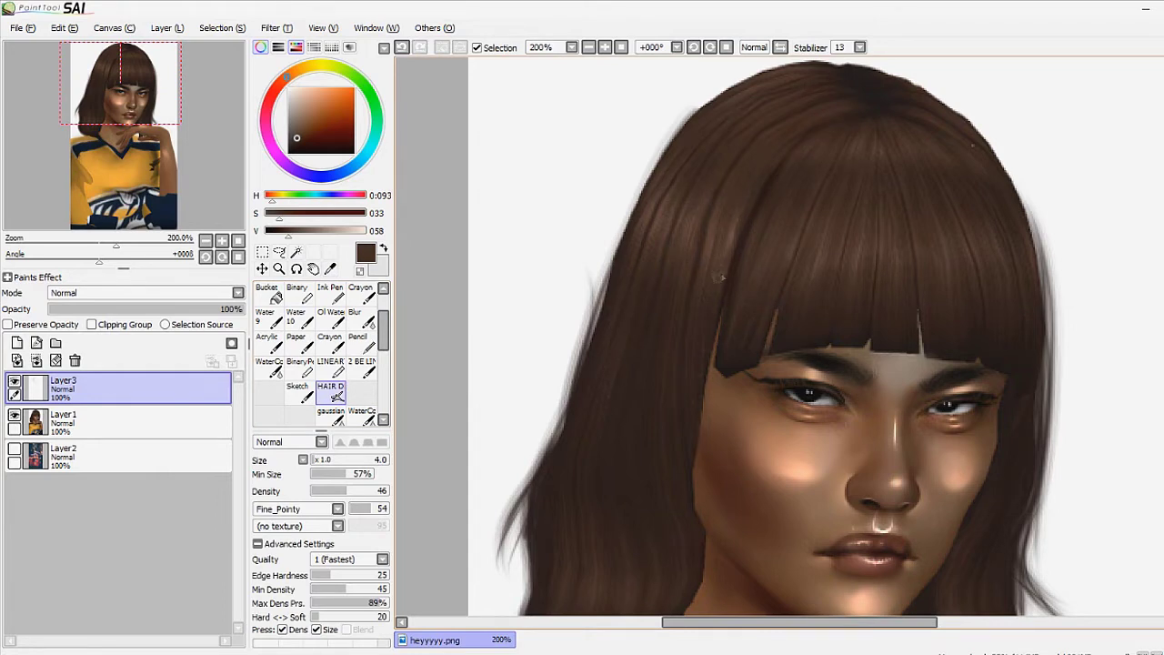
{"action": "scroll", "coordinate": [724, 278], "scroll_direction": "down", "scroll_amount": 3}
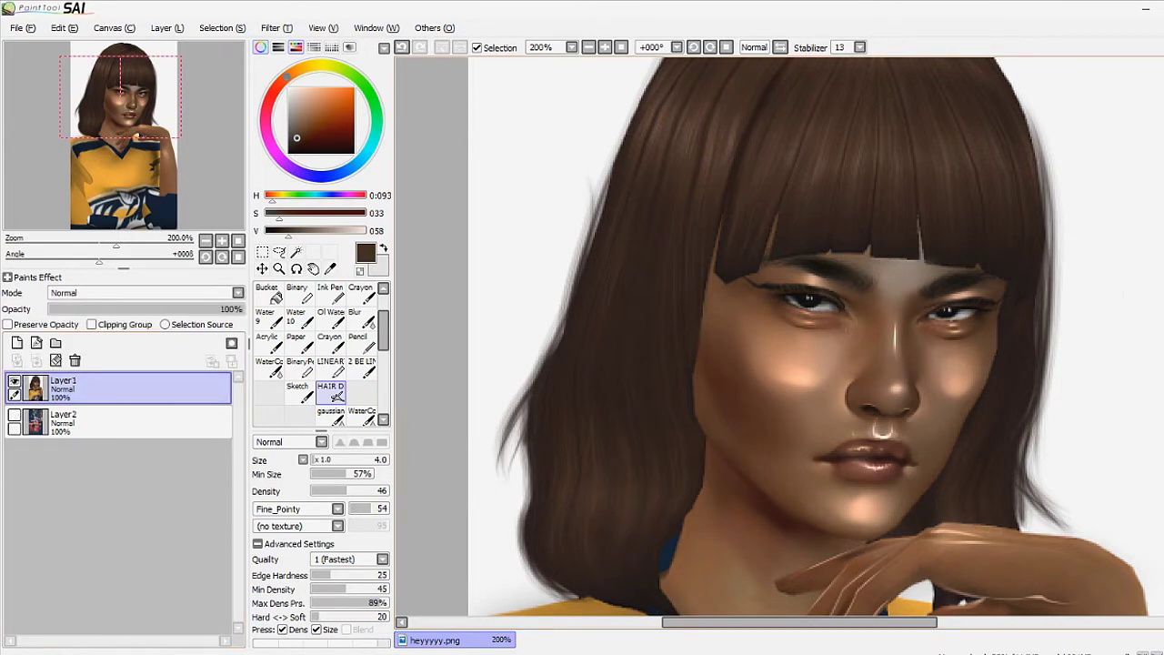
Paint light brown highlight strands (hue 93, saturation 42, value 135) at size 6 on the hair's left side on a new layer
{"action": "scroll", "coordinate": [720, 273], "scroll_direction": "up", "scroll_amount": 2}
{"action": "left_click", "coordinate": [720, 217], "text": "alt"}
{"action": "key", "text": "bracketleft"}
{"action": "key", "text": "bracketleft"}
{"action": "key", "text": "bracketleft"}
{"action": "left_click_drag", "start_coordinate": [846, 87], "coordinate": [761, 178]}
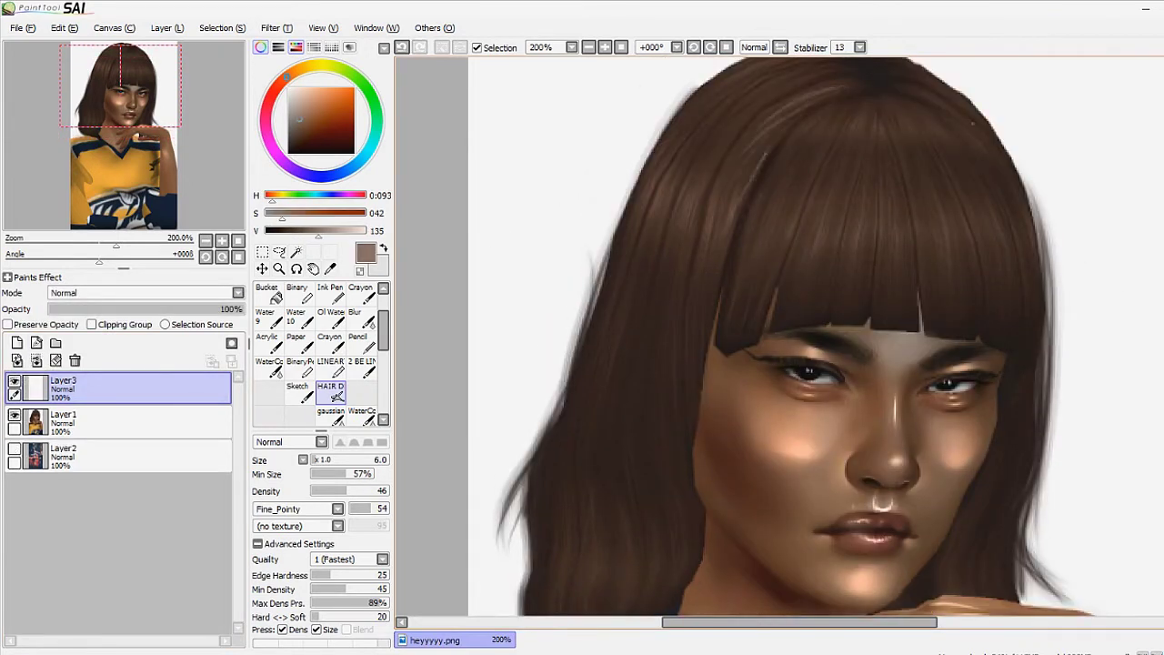
{"action": "left_click_drag", "start_coordinate": [721, 136], "coordinate": [676, 273]}
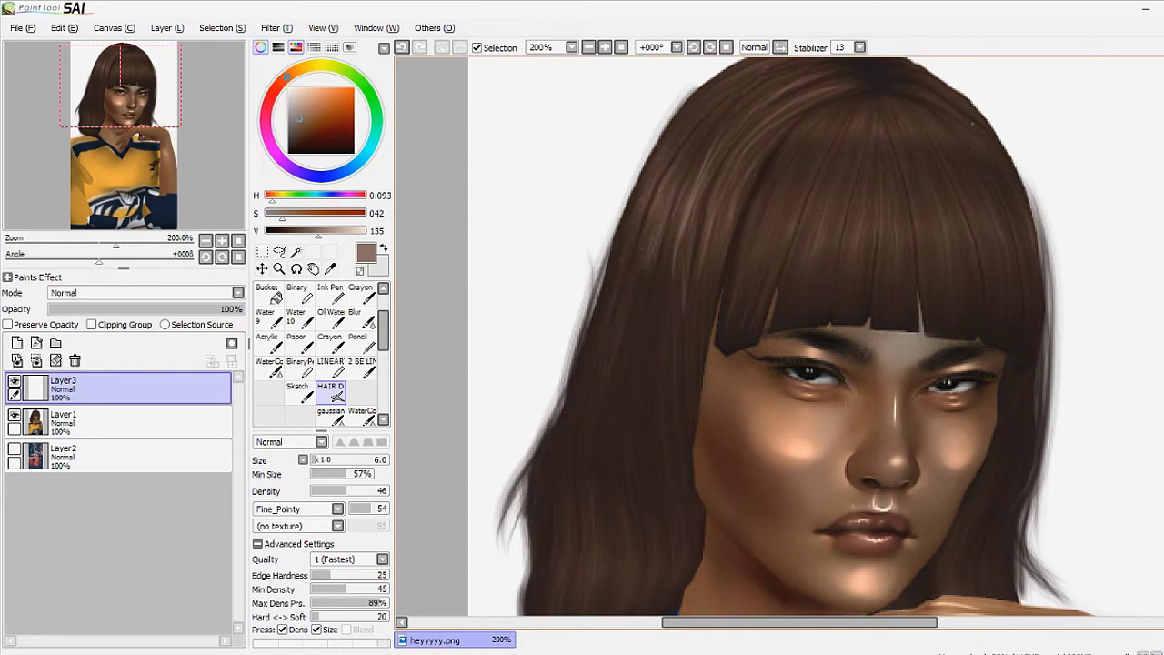
Extend the light brown highlight strands across the bangs, blur them, and merge their layer into the portrait
{"action": "left_click", "coordinate": [359, 317]}
{"action": "left_click", "coordinate": [331, 392]}
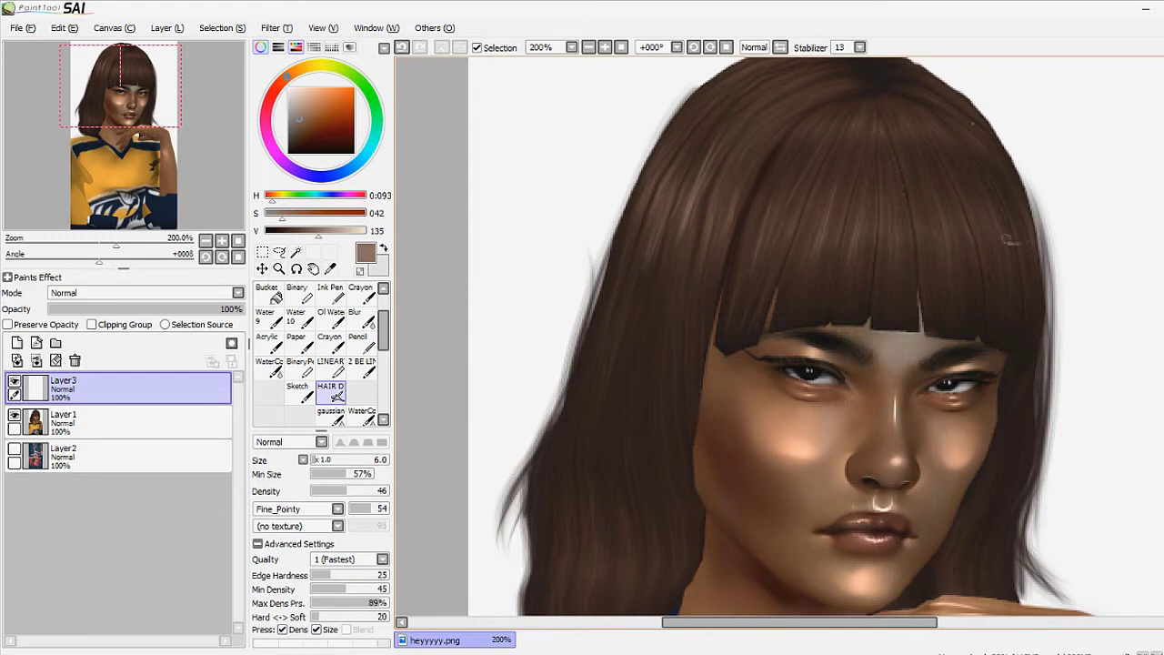
{"action": "scroll", "coordinate": [179, 293], "scroll_direction": "down", "scroll_amount": 4}
{"action": "left_click", "coordinate": [359, 316]}
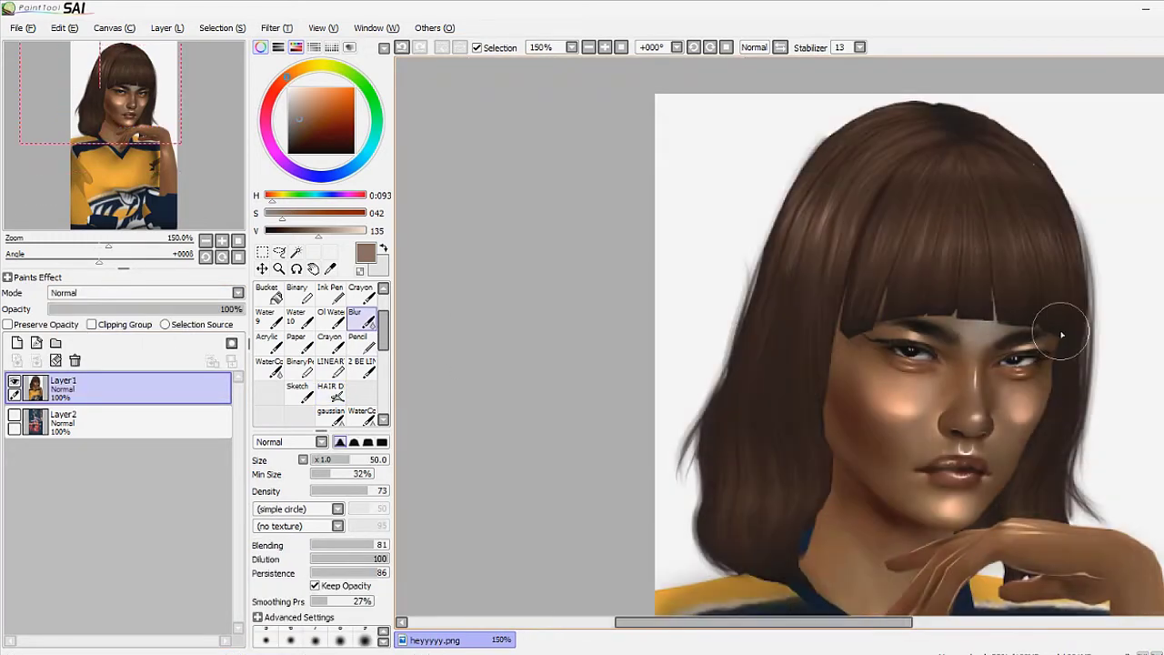
Add tan strands (hue 75, saturation 84, value 186) to the hair on a new Luminosity layer and blur them
{"action": "left_click", "coordinate": [330, 269]}
{"action": "left_click_drag", "start_coordinate": [305, 111], "coordinate": [312, 103]}
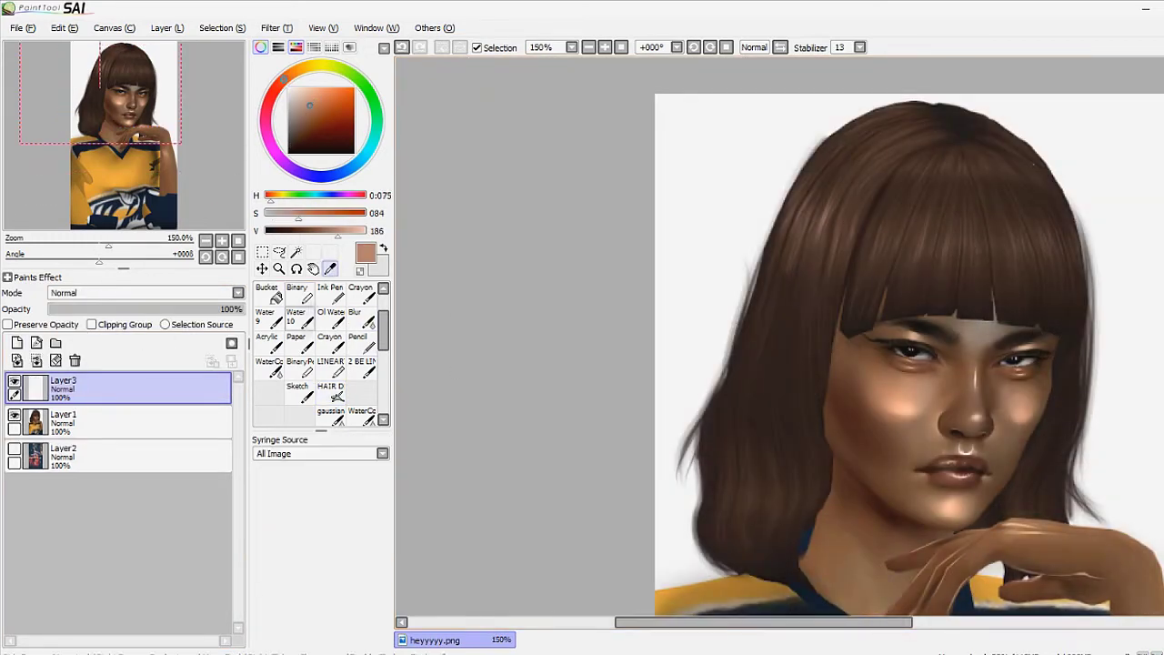
{"action": "key", "text": "alt"}
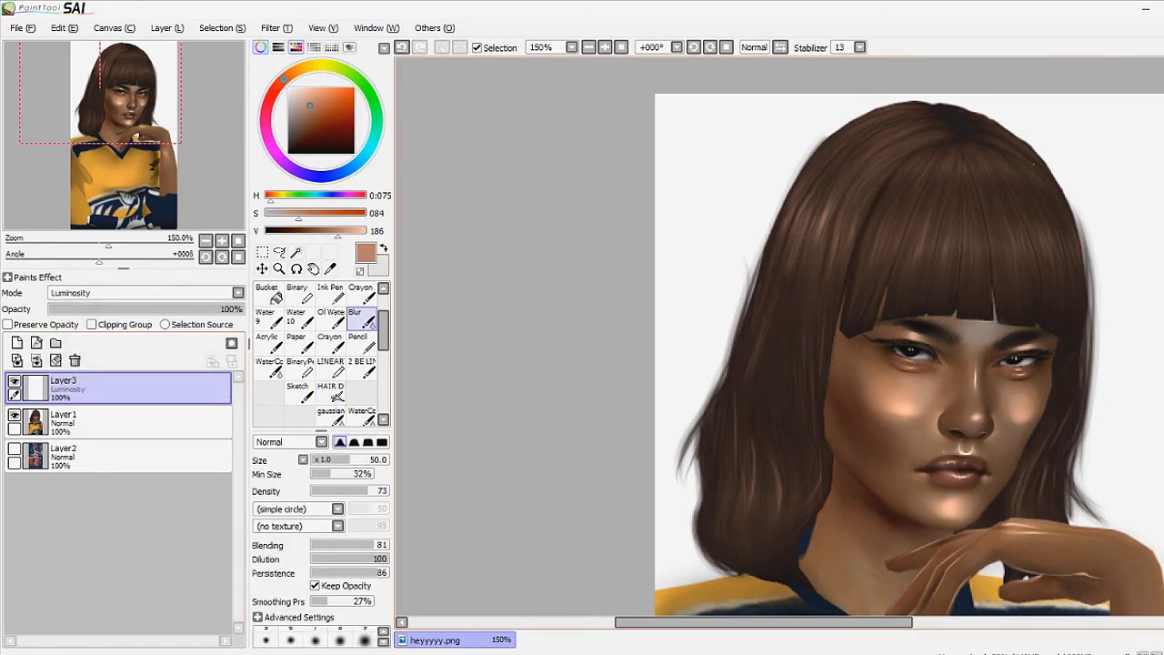
{"action": "left_click", "coordinate": [362, 319]}
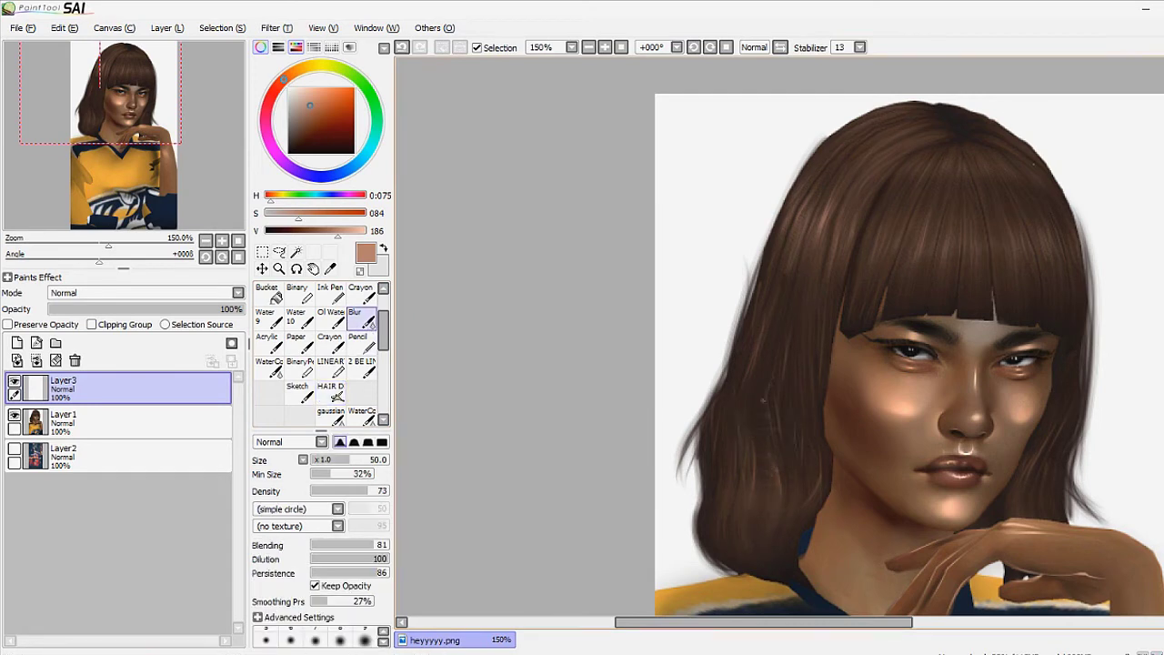
Paint very fine peach strands (hue 75, saturation 87, value 225) at size 0.7 down the hair's left side on a new layer
{"action": "scroll", "coordinate": [781, 304], "scroll_direction": "up", "scroll_amount": 3}
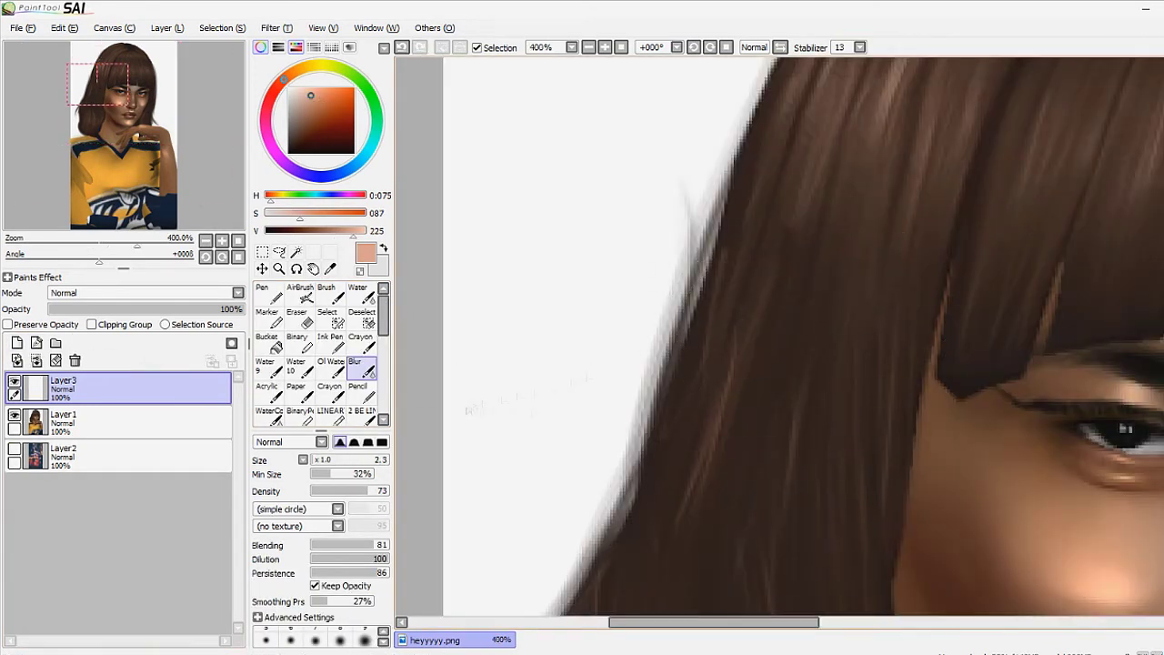
{"action": "key", "text": "b"}
{"action": "left_click_drag", "start_coordinate": [755, 278], "coordinate": [709, 473]}
{"action": "left_click_drag", "start_coordinate": [1125, 428], "coordinate": [1105, 181]}
{"action": "scroll", "coordinate": [1101, 112], "scroll_direction": "up", "scroll_amount": 1}
{"action": "left_click_drag", "start_coordinate": [748, 309], "coordinate": [714, 444]}
Paint short peach shine strands at size 0.7 across the middle of the bangs
{"action": "mouse_move", "coordinate": [587, 344]}
{"action": "left_mouse_down"}
{"action": "mouse_move", "coordinate": [558, 429]}
{"action": "mouse_move", "coordinate": [594, 442]}
{"action": "left_mouse_up"}
{"action": "left_click_drag", "start_coordinate": [890, 340], "coordinate": [899, 444]}
{"action": "left_click_drag", "start_coordinate": [884, 200], "coordinate": [883, 270]}
{"action": "left_click_drag", "start_coordinate": [1025, 327], "coordinate": [1039, 454]}
{"action": "left_click_drag", "start_coordinate": [1065, 338], "coordinate": [1073, 427]}
{"action": "left_click_drag", "start_coordinate": [1130, 375], "coordinate": [1139, 422]}
{"action": "mouse_move", "coordinate": [910, 318]}
{"action": "left_mouse_down"}
{"action": "mouse_move", "coordinate": [819, 319]}
{"action": "mouse_move", "coordinate": [938, 318]}
{"action": "left_mouse_up"}
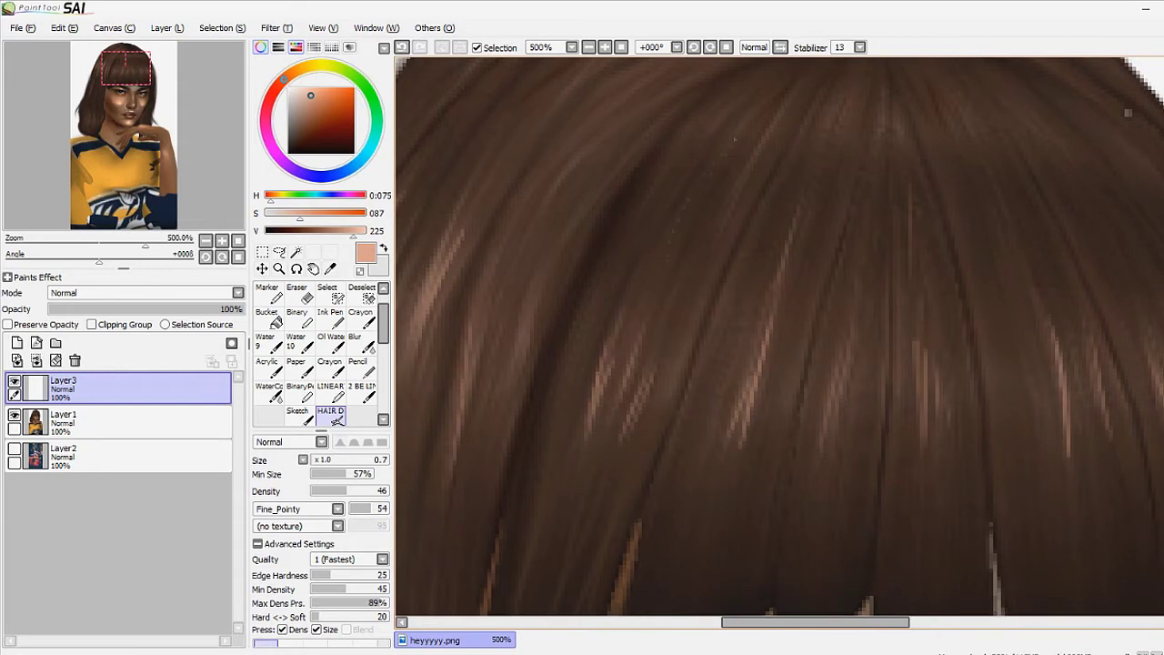
Paint fine peach strands at size 0.7 over the crown on both sides of the parting
{"action": "left_click_drag", "start_coordinate": [773, 273], "coordinate": [773, 392]}
{"action": "mouse_move", "coordinate": [788, 221]}
{"action": "left_mouse_down"}
{"action": "mouse_move", "coordinate": [653, 284]}
{"action": "mouse_move", "coordinate": [708, 238]}
{"action": "left_mouse_up"}
{"action": "left_click_drag", "start_coordinate": [783, 178], "coordinate": [706, 205]}
{"action": "left_click_drag", "start_coordinate": [748, 157], "coordinate": [652, 161]}
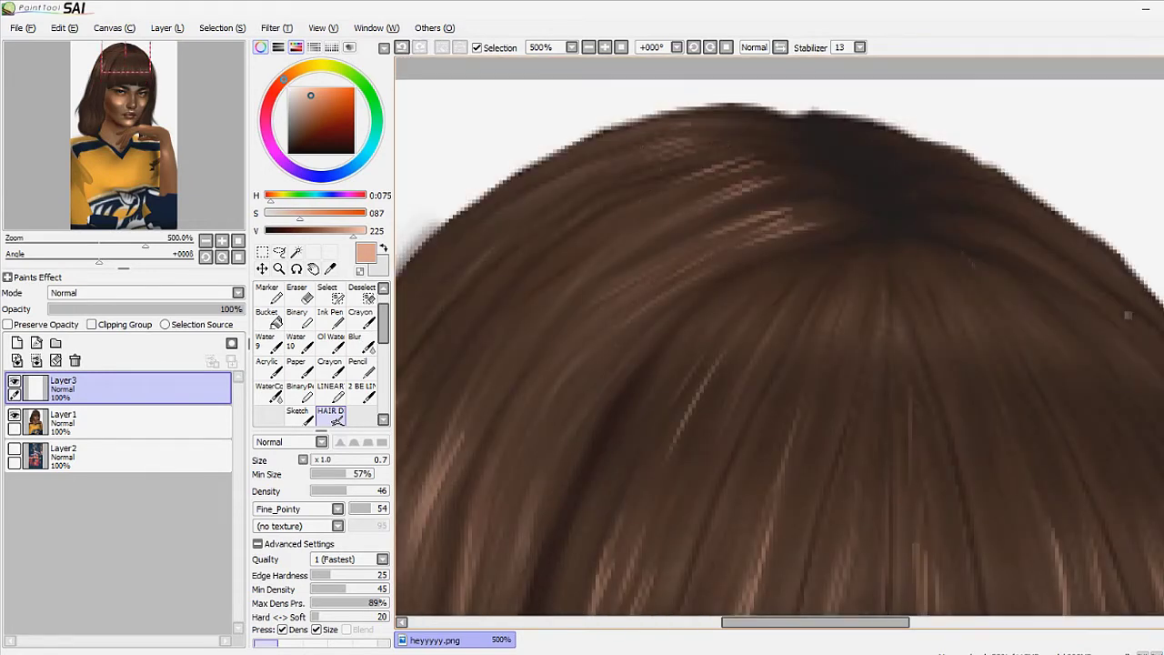
{"action": "left_click_drag", "start_coordinate": [959, 164], "coordinate": [908, 182]}
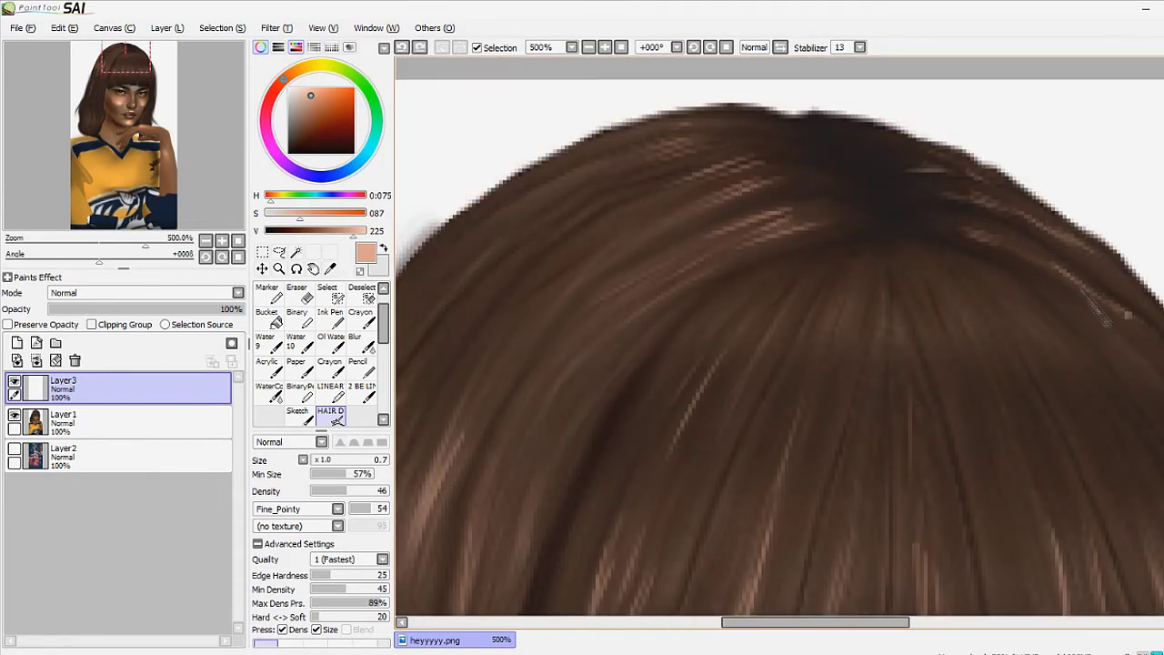
Blur and refine the peach strands near the parting and set their layer to Luminosity
{"action": "scroll", "coordinate": [773, 318], "scroll_direction": "down", "scroll_amount": 4}
{"action": "left_click", "coordinate": [354, 341]}
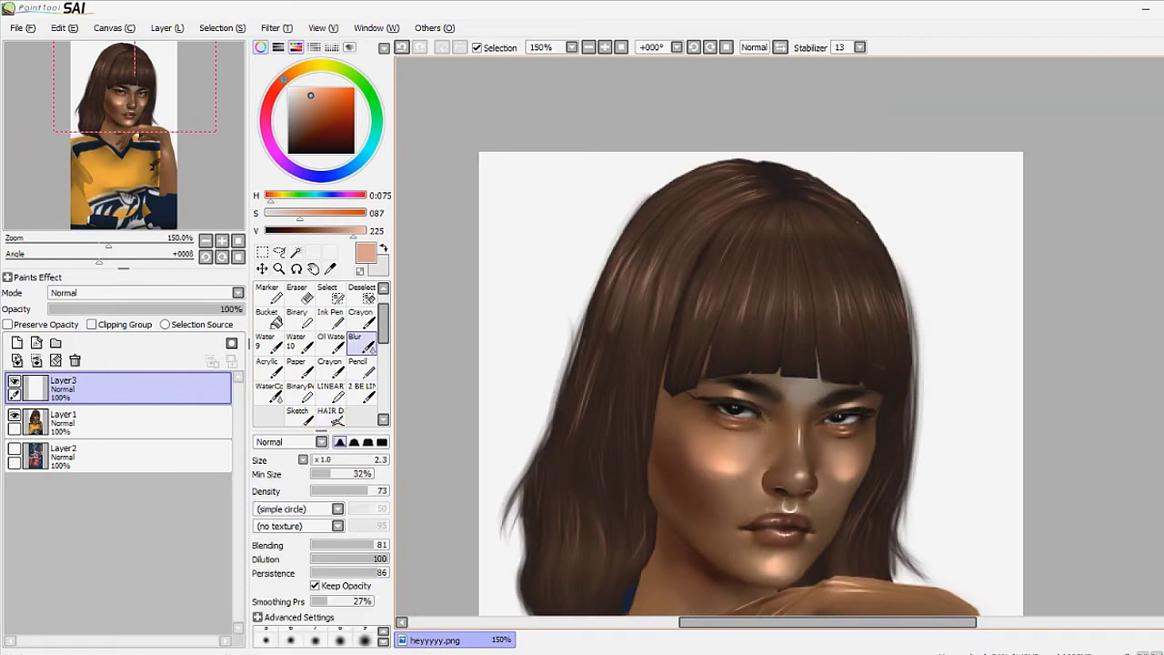
{"action": "scroll", "coordinate": [764, 200], "scroll_direction": "up", "scroll_amount": 5}
{"action": "key", "text": "b"}
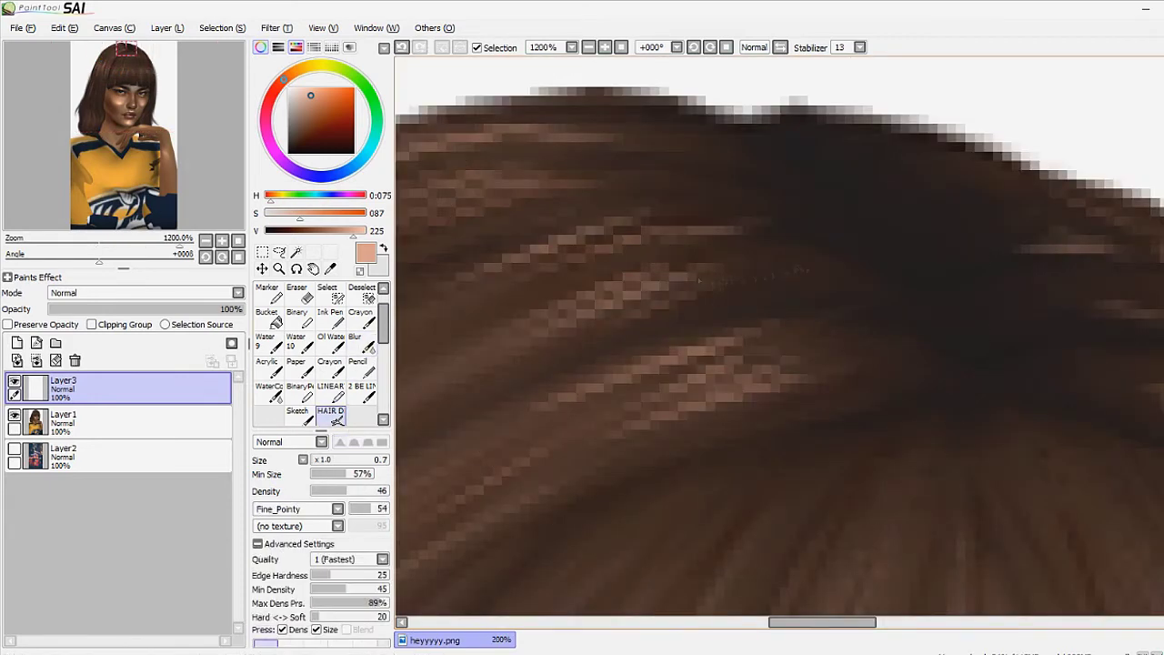
{"action": "scroll", "coordinate": [774, 337], "scroll_direction": "down", "scroll_amount": 5}
{"action": "left_click", "coordinate": [146, 292]}
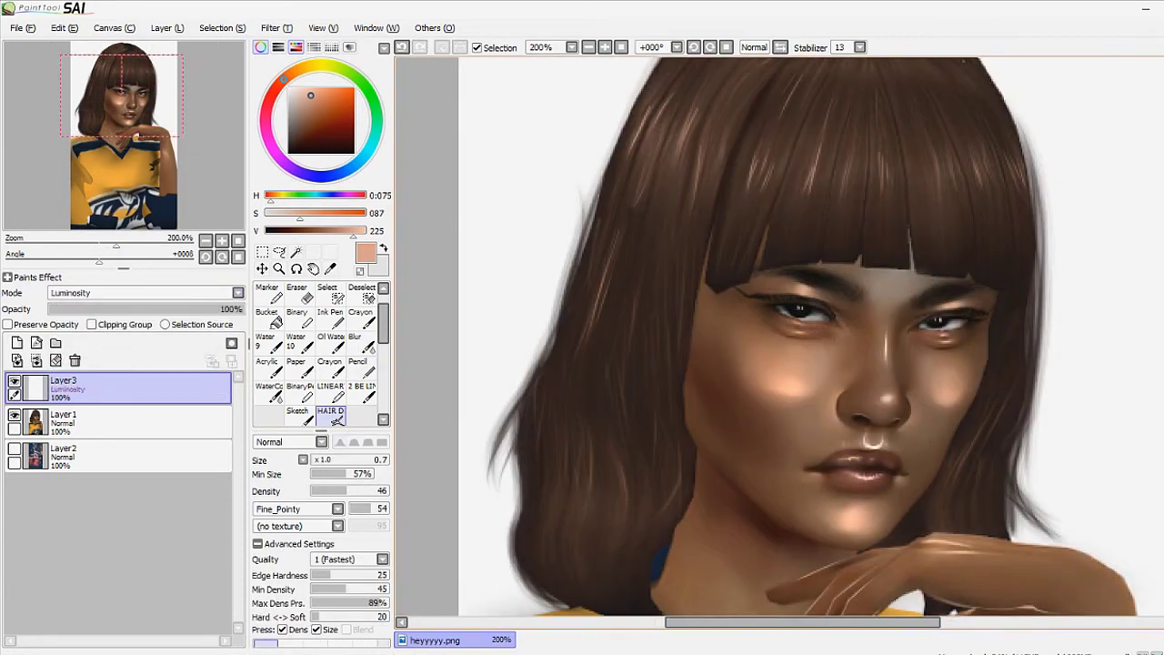
Paint fine near-black strands (hue 36, saturation 7, value 18) at size 0.7 along the hair's edge beside the face
{"action": "left_click", "coordinate": [137, 420]}
{"action": "left_click", "coordinate": [354, 341]}
{"action": "left_click", "coordinate": [137, 387]}
{"action": "key", "text": "b"}
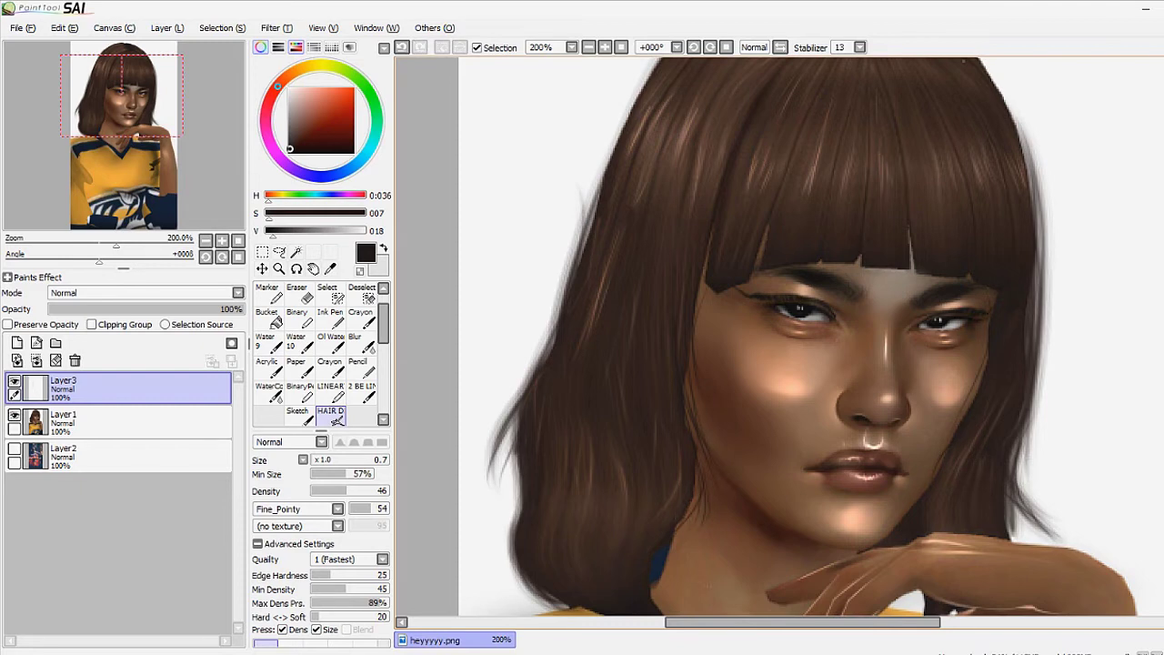
Paint loose dark brown strands (hue 78, saturation 13, value 28) at size 6 hanging over the neck
{"action": "scroll", "coordinate": [689, 464], "scroll_direction": "down", "scroll_amount": 3}
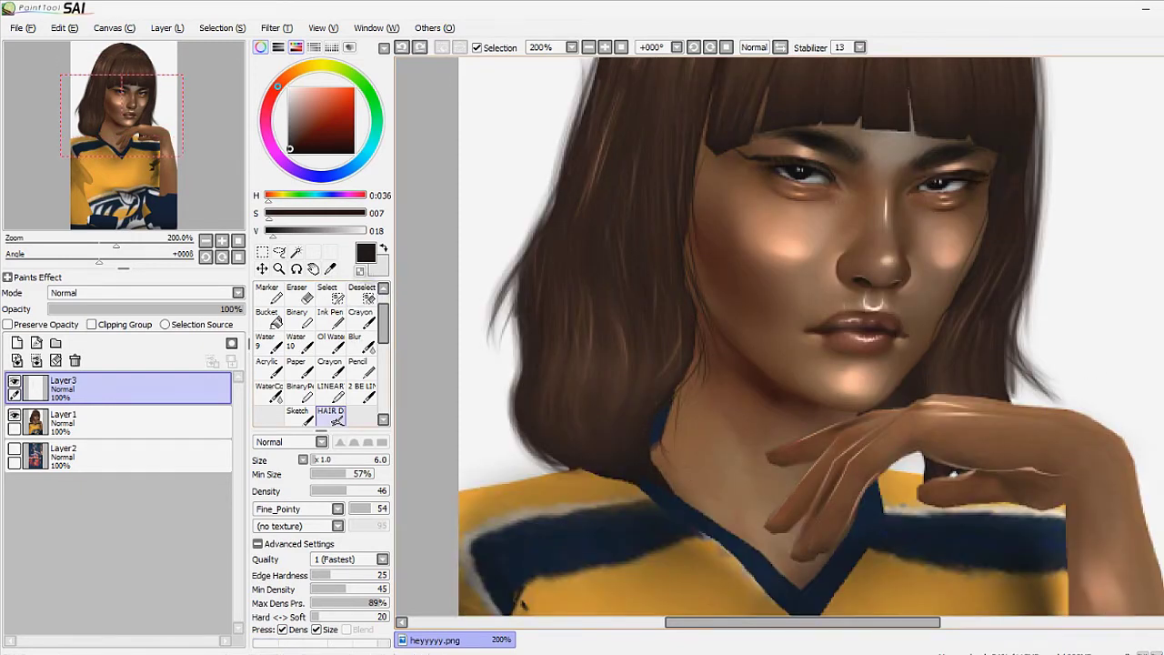
{"action": "left_click", "coordinate": [647, 414], "text": "alt"}
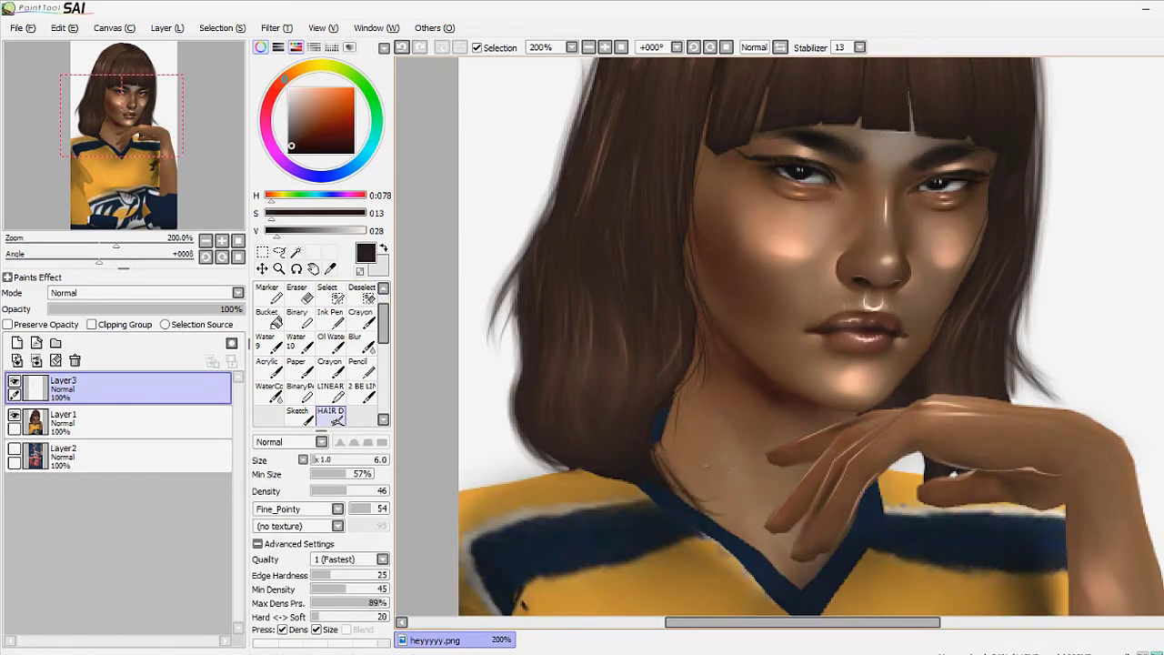
{"action": "scroll", "coordinate": [711, 347], "scroll_direction": "up", "scroll_amount": 4}
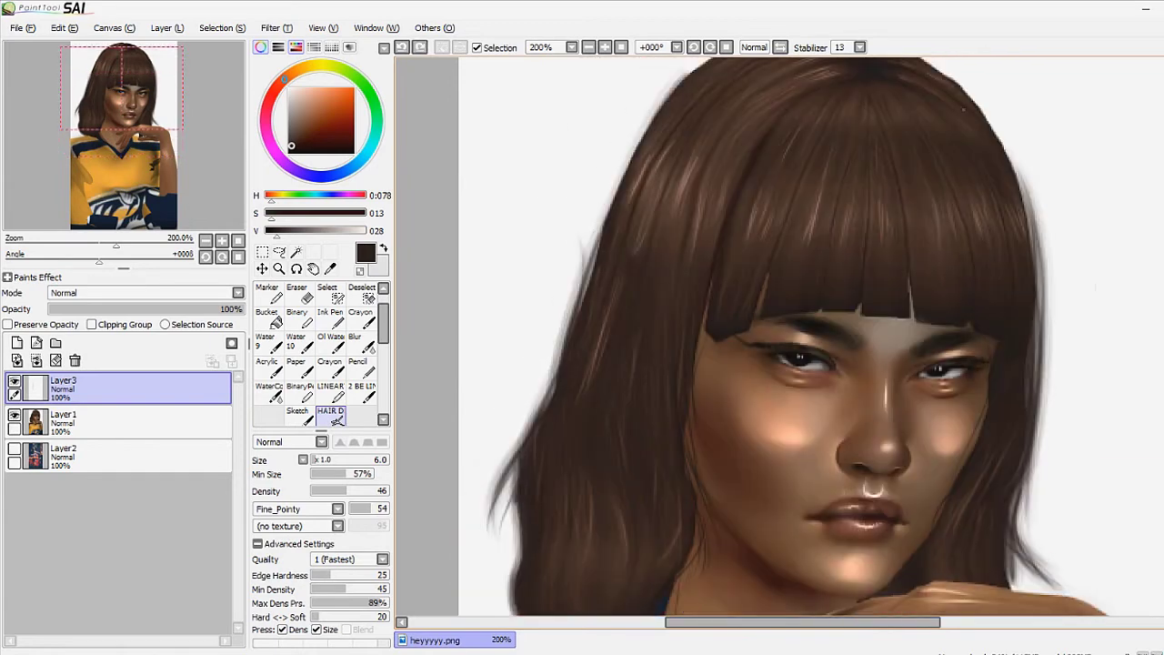
Merge the strand layer into the portrait and erase stray hairs outside the hair's left outline at size 12
{"action": "key", "text": "e"}
{"action": "key", "text": "ctrl+e"}
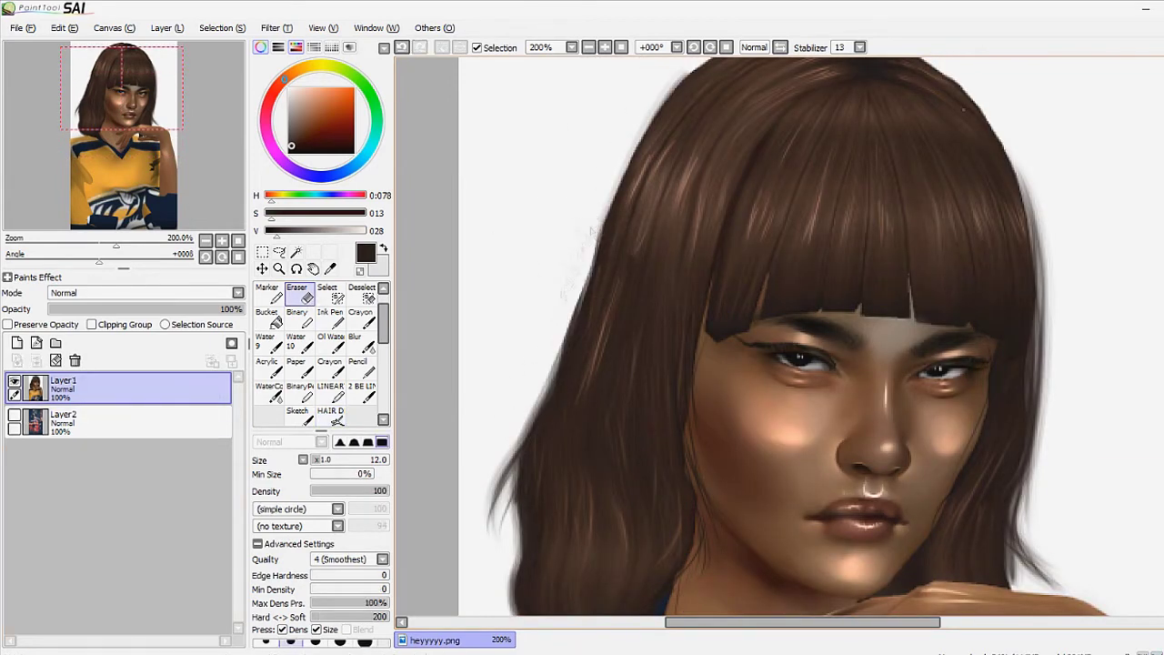
{"action": "scroll", "coordinate": [826, 311], "scroll_direction": "down", "scroll_amount": 2}
Paint dark brown strands with the hair brush at size 12 along the hair's right side on a new layer
{"action": "left_click", "coordinate": [330, 417]}
{"action": "left_click", "coordinate": [17, 342]}
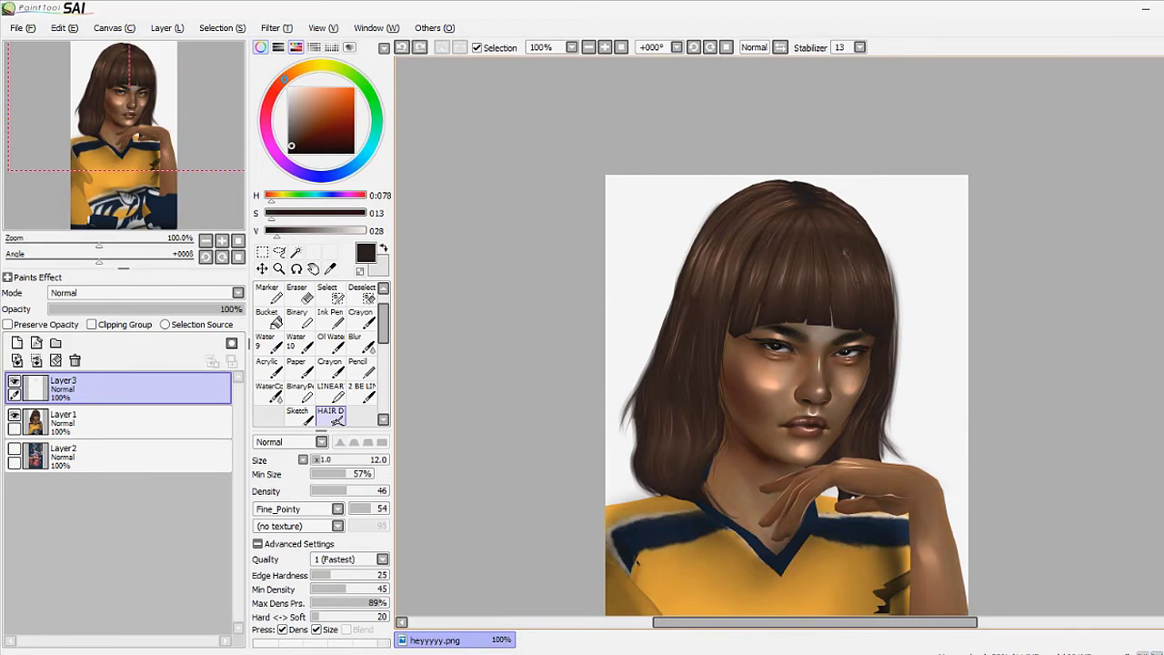
{"action": "left_click", "coordinate": [13, 454]}
{"action": "left_click", "coordinate": [14, 454]}
{"action": "left_click_drag", "start_coordinate": [900, 300], "coordinate": [890, 444]}
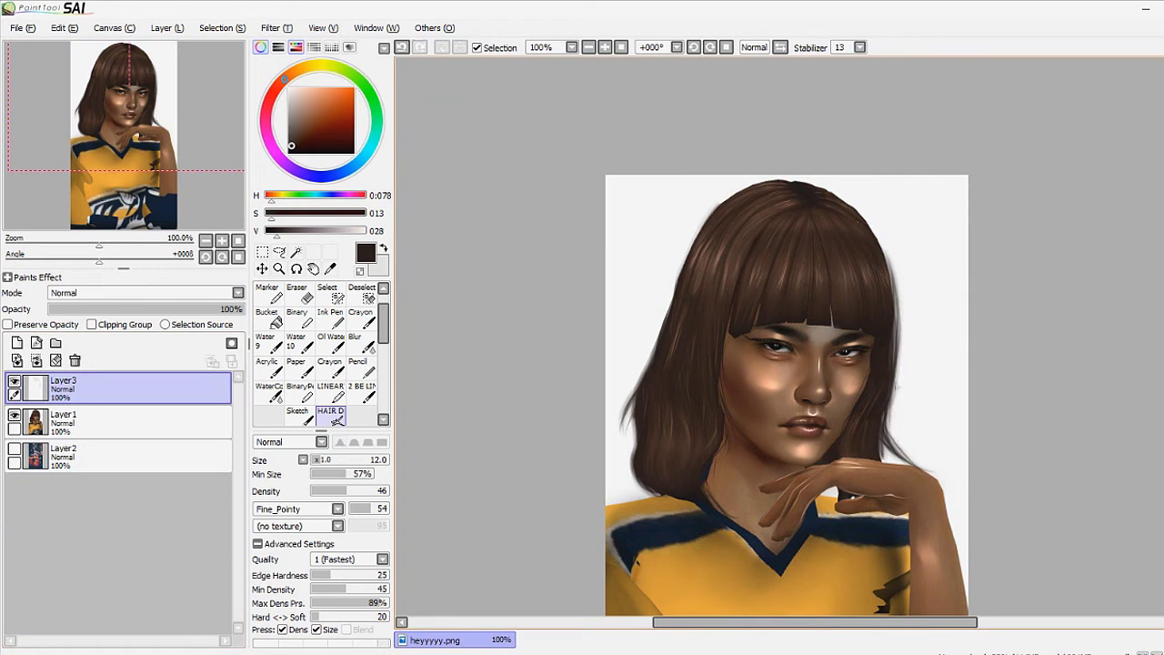
Blur the dark strands at size 35 and blend them into the portrait as a Shade layer at 39% opacity
{"action": "left_click", "coordinate": [354, 343]}
{"action": "left_click_drag", "start_coordinate": [242, 310], "coordinate": [124, 310]}
{"action": "key", "text": "bracketleft"}
{"action": "key", "text": "bracketleft"}
{"action": "key", "text": "bracketleft"}
{"action": "key", "text": "bracketleft"}
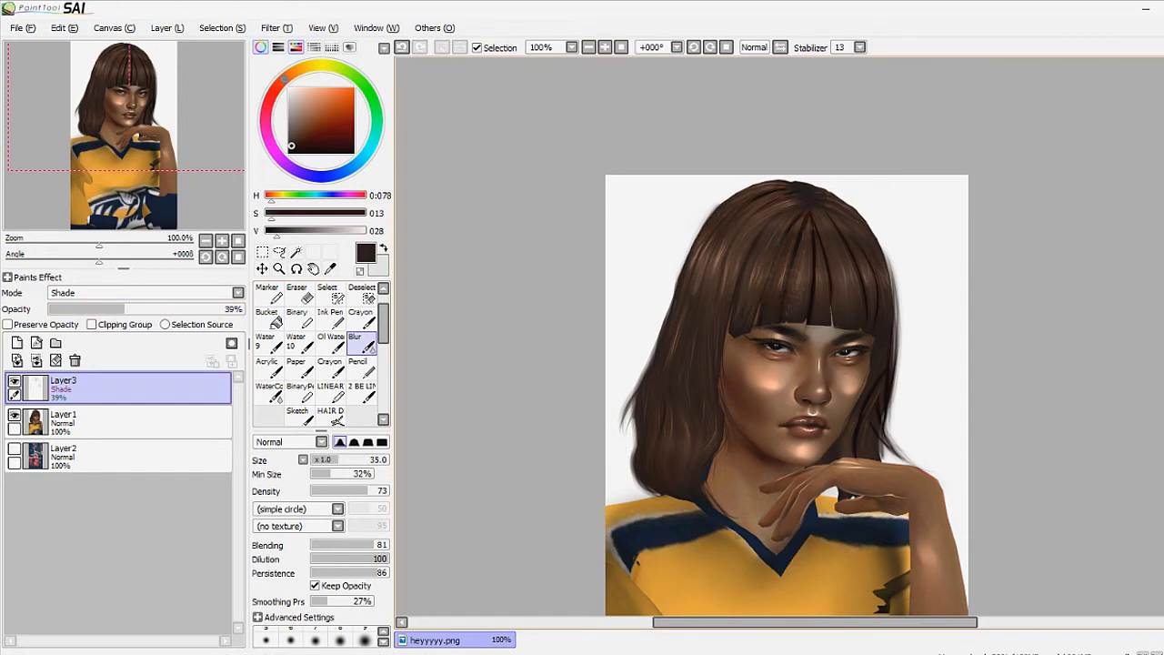
{"action": "key", "text": "ctrl+z"}
{"action": "key", "text": "ctrl+z"}
{"action": "key", "text": "ctrl+z"}
{"action": "key", "text": "ctrl+z"}
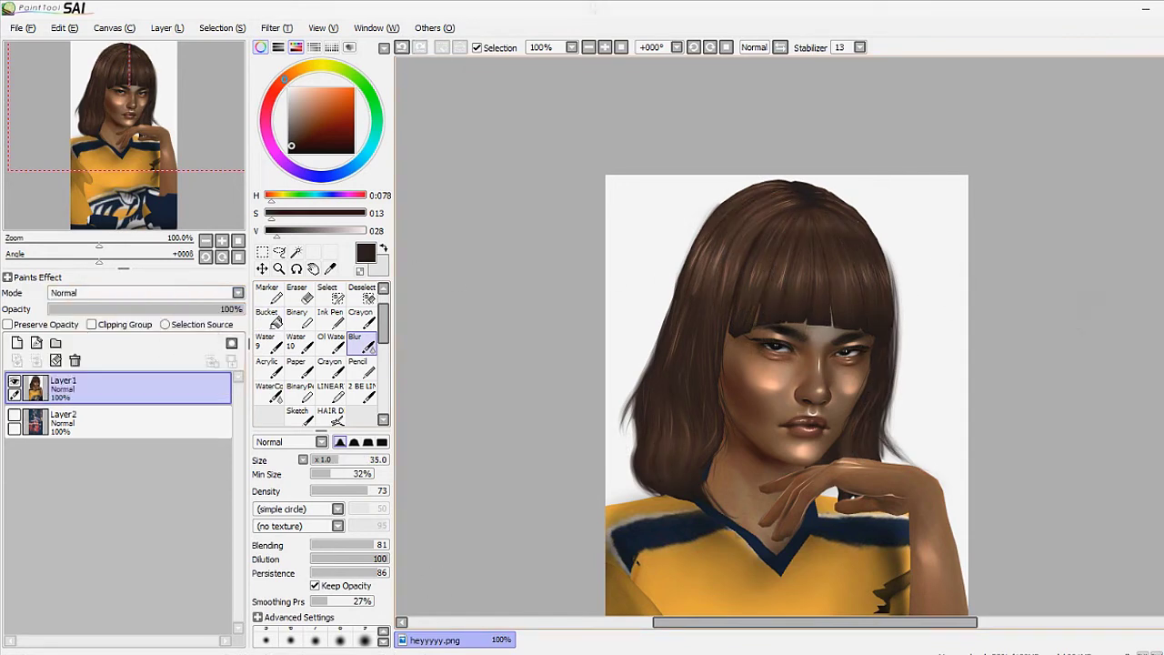
Paint pale peach shine strands (hue 78, saturation 51, value 255) across the bangs on a new layer and blur them
{"action": "scroll", "coordinate": [871, 238], "scroll_direction": "down", "scroll_amount": 10}
{"action": "scroll", "coordinate": [872, 238], "scroll_direction": "up", "scroll_amount": 5}
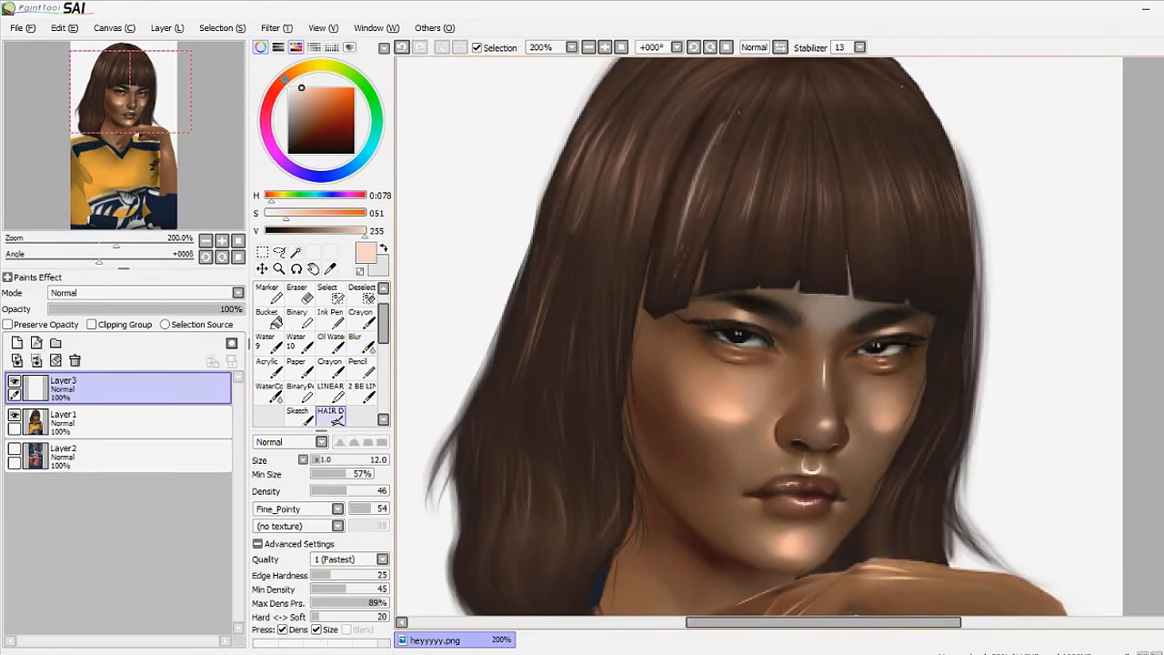
{"action": "left_click_drag", "start_coordinate": [735, 125], "coordinate": [766, 232]}
{"action": "left_click_drag", "start_coordinate": [764, 160], "coordinate": [788, 242]}
{"action": "left_click_drag", "start_coordinate": [823, 166], "coordinate": [819, 231]}
{"action": "left_click_drag", "start_coordinate": [875, 178], "coordinate": [872, 231]}
{"action": "left_click_drag", "start_coordinate": [941, 174], "coordinate": [956, 225]}
{"action": "left_click", "coordinate": [145, 292]}
{"action": "left_click", "coordinate": [355, 342]}
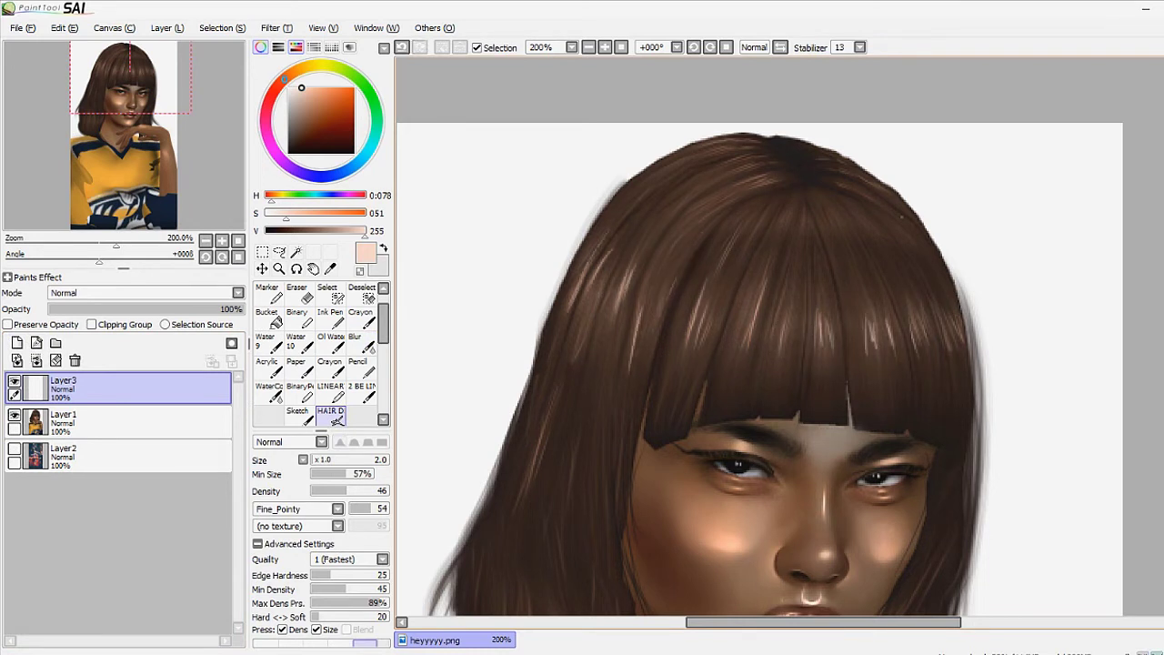
Set the pale highlight strand layer to Luminosity, lower its opacity, and soften the strands with blur
{"action": "left_click", "coordinate": [145, 292]}
{"action": "key", "text": "minus"}
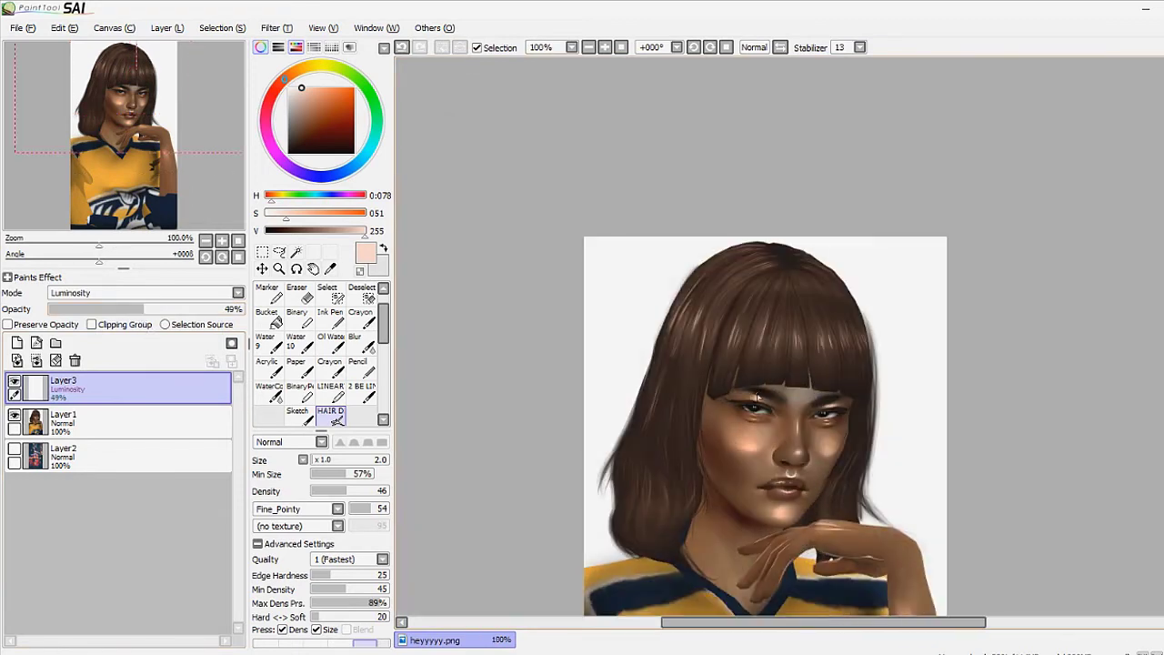
{"action": "left_click", "coordinate": [215, 308]}
{"action": "left_click", "coordinate": [355, 342]}
{"action": "left_click_drag", "start_coordinate": [217, 310], "coordinate": [176, 310]}
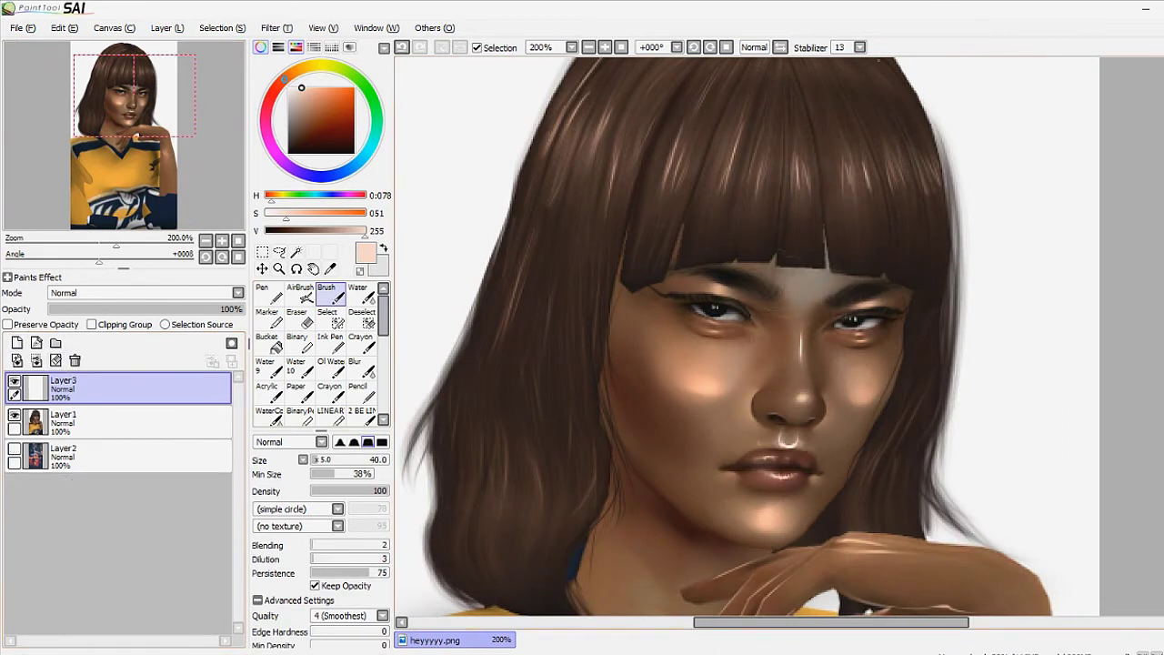
Paint a pale peach highlight between the eyebrows with the Brush on a new Luminosity layer
{"action": "left_click_drag", "start_coordinate": [793, 286], "coordinate": [818, 290]}
{"action": "left_click", "coordinate": [145, 292]}
{"action": "left_click", "coordinate": [91, 353]}
{"action": "left_click", "coordinate": [326, 293]}
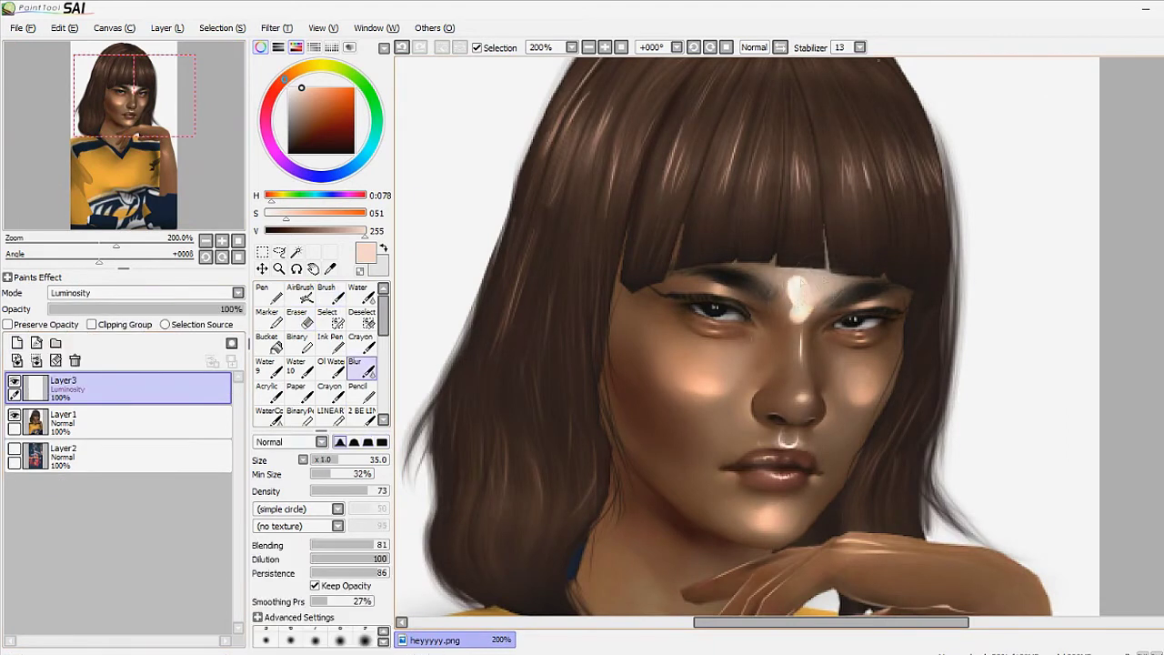
Soften the forehead highlight with the blur brush at size 35 and merge its layer into the portrait
{"action": "key", "text": "e"}
{"action": "mouse_move", "coordinate": [799, 290]}
{"action": "left_mouse_down"}
{"action": "mouse_move", "coordinate": [819, 309]}
{"action": "mouse_move", "coordinate": [837, 293]}
{"action": "left_mouse_up"}
{"action": "key", "text": "b"}
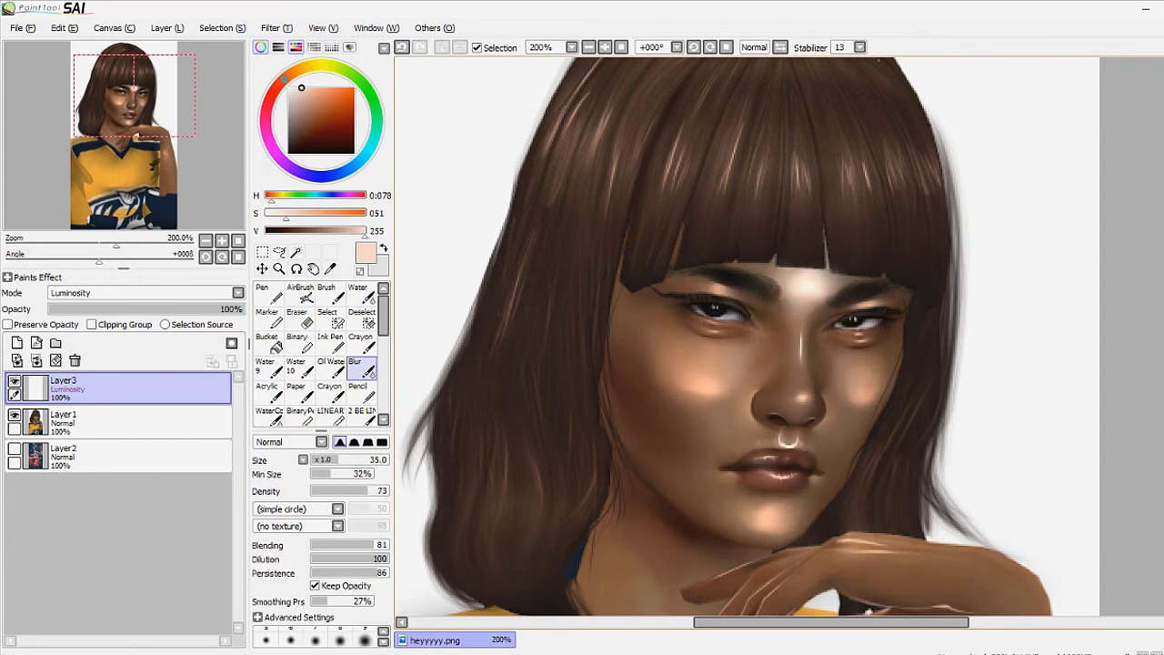
{"action": "left_click", "coordinate": [301, 293]}
{"action": "key", "text": "b"}
{"action": "key", "text": "ctrl+e"}
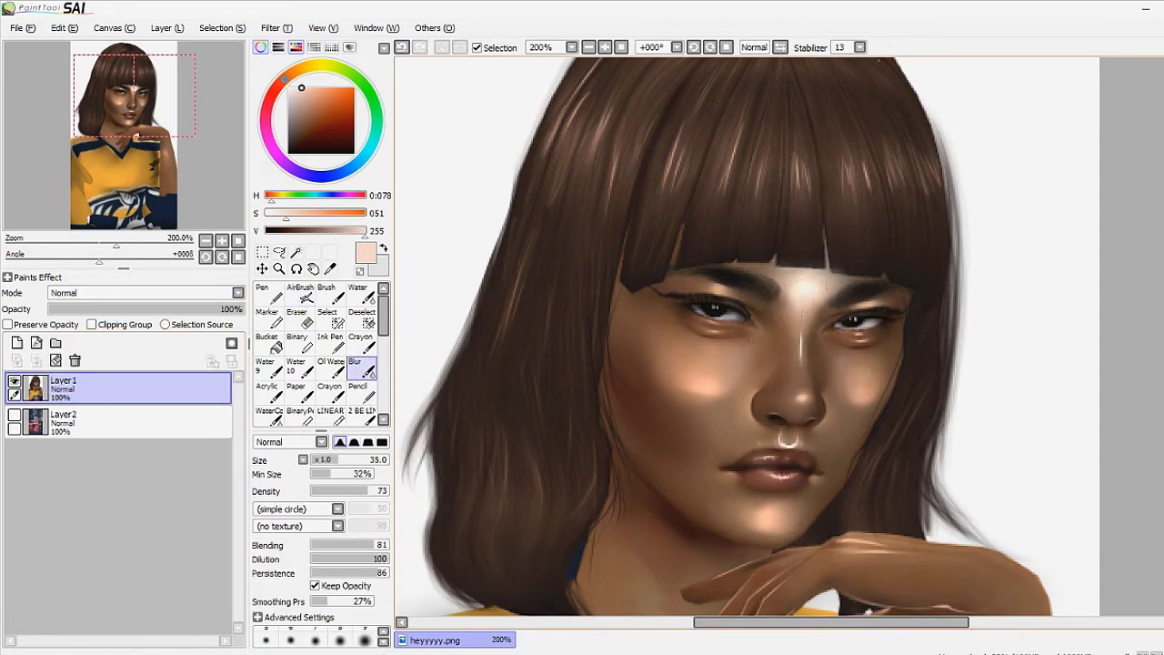
Try to cover the long light gap in the bangs with dark brown (hue 78, saturation 13, value 34) at size 7
{"action": "scroll", "coordinate": [832, 338], "scroll_direction": "up", "scroll_amount": 1}
{"action": "key", "text": "n"}
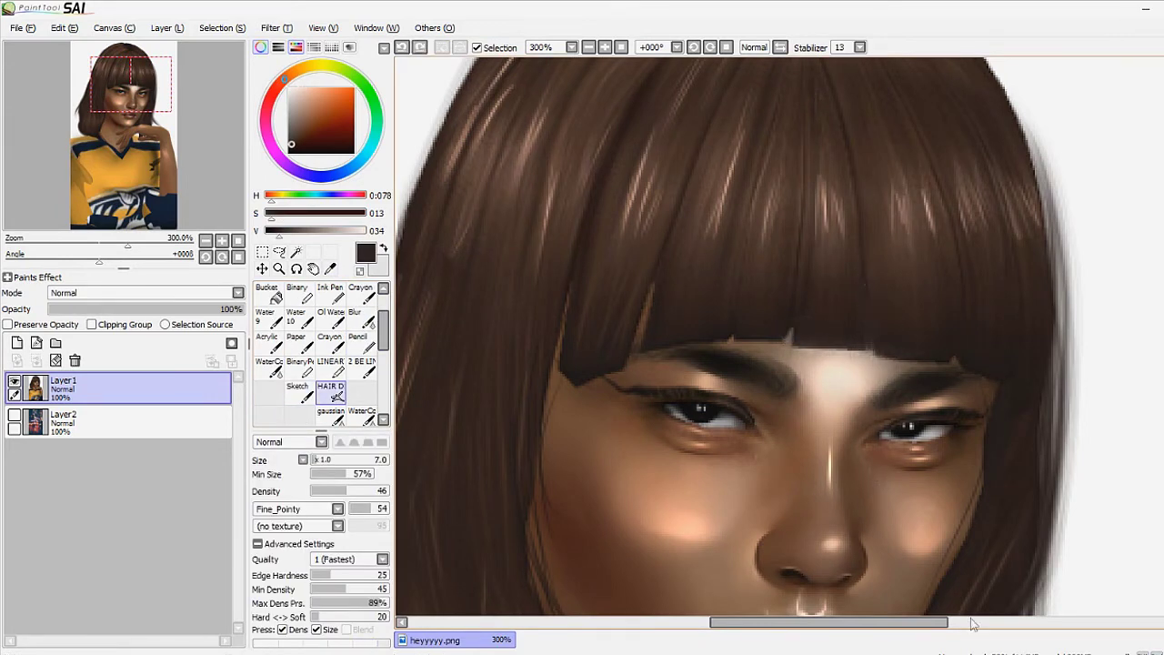
{"action": "scroll", "coordinate": [972, 624], "scroll_direction": "down", "scroll_amount": 4}
{"action": "scroll", "coordinate": [897, 300], "scroll_direction": "up", "scroll_amount": 4}
Paint a small black beauty mark above the left corner of the mouth at size 2.6 on a new layer
{"action": "key", "text": "ctrl+shift+n"}
{"action": "key", "text": "b"}
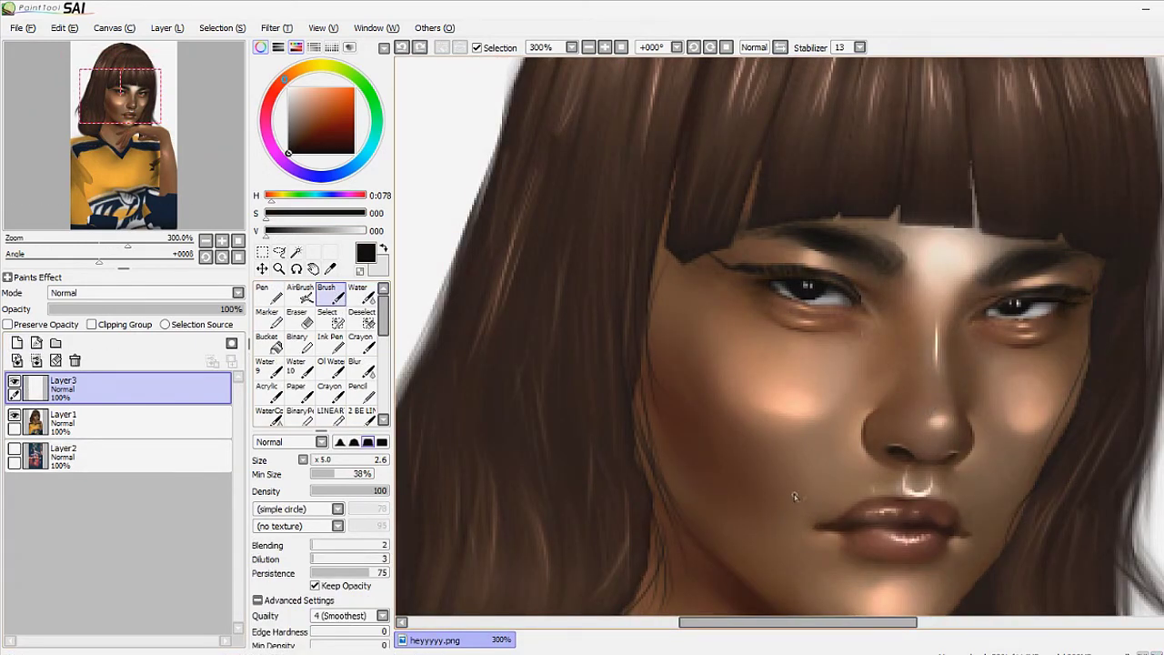
{"action": "left_click", "coordinate": [797, 496]}
Trim the beauty mark with the eraser at size 3.5 and set its layer to Shade at 27% opacity
{"action": "key", "text": "e"}
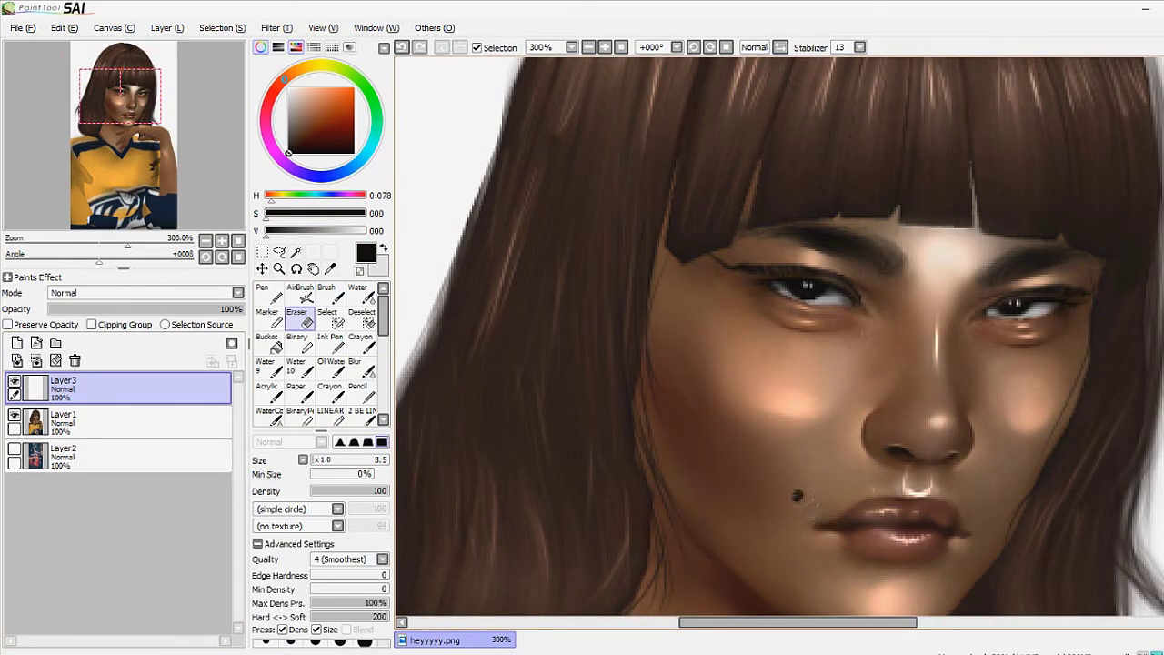
{"action": "scroll", "coordinate": [801, 496], "scroll_direction": "down", "scroll_amount": 5}
{"action": "scroll", "coordinate": [801, 496], "scroll_direction": "up", "scroll_amount": 5}
{"action": "scroll", "coordinate": [801, 496], "scroll_direction": "down", "scroll_amount": 1}
{"action": "left_click", "coordinate": [109, 292]}
{"action": "left_click", "coordinate": [107, 366]}
{"action": "left_click", "coordinate": [100, 308]}
{"action": "scroll", "coordinate": [801, 364], "scroll_direction": "up", "scroll_amount": 2}
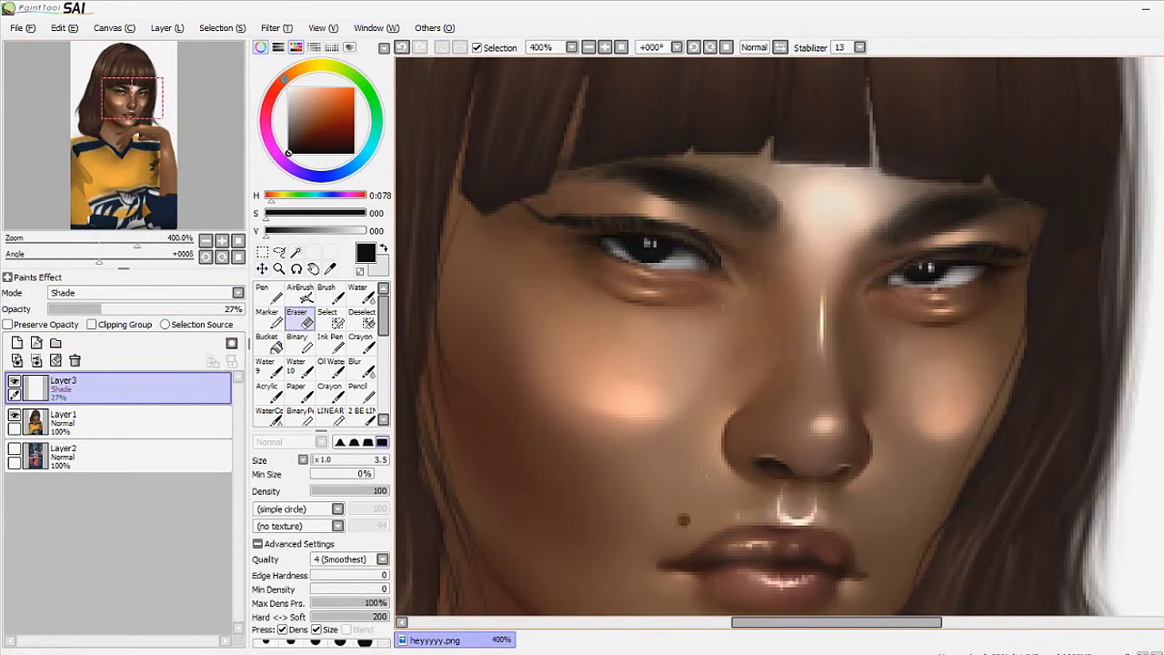
Refine the beauty mark with preserved opacity at 39% layer opacity and merge it into the portrait
{"action": "key", "text": "b"}
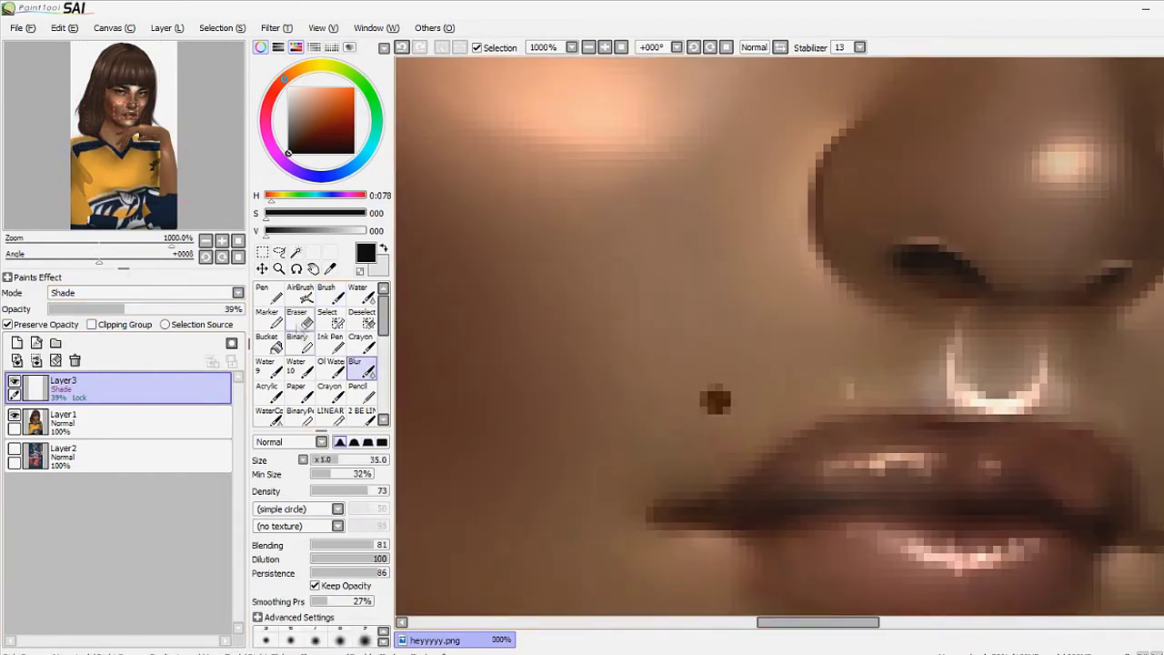
{"action": "left_click", "coordinate": [300, 324]}
{"action": "scroll", "coordinate": [742, 406], "scroll_direction": "down", "scroll_amount": 4}
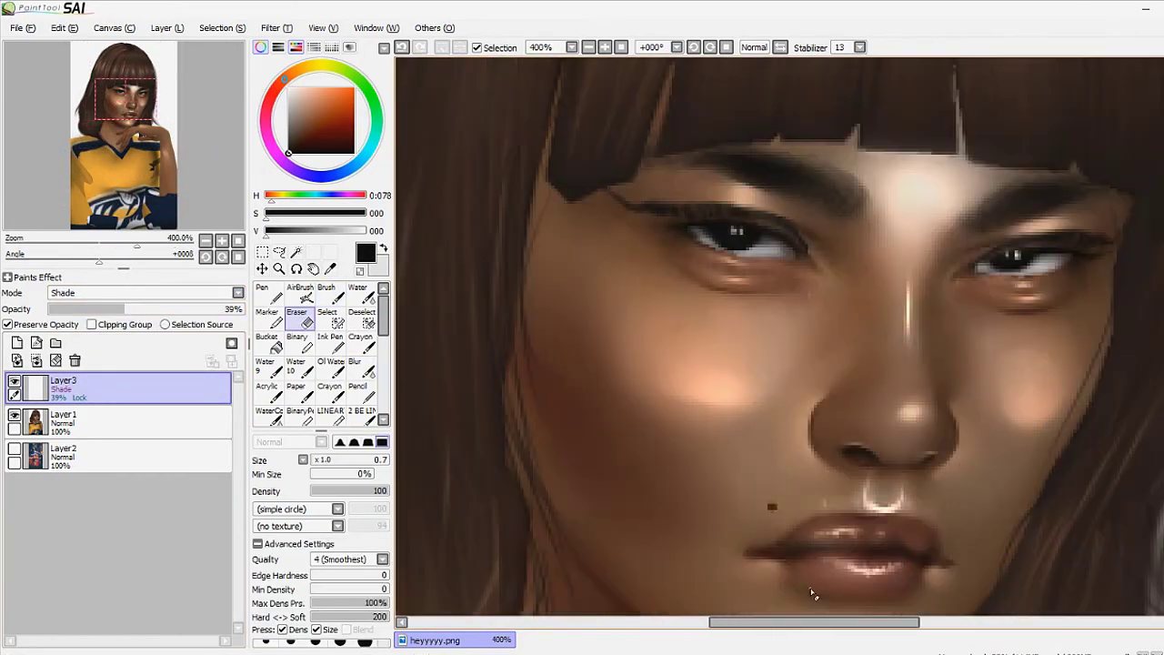
{"action": "scroll", "coordinate": [967, 506], "scroll_direction": "down", "scroll_amount": 3}
{"action": "key", "text": "ctrl+e"}
{"action": "scroll", "coordinate": [967, 506], "scroll_direction": "down", "scroll_amount": 2}
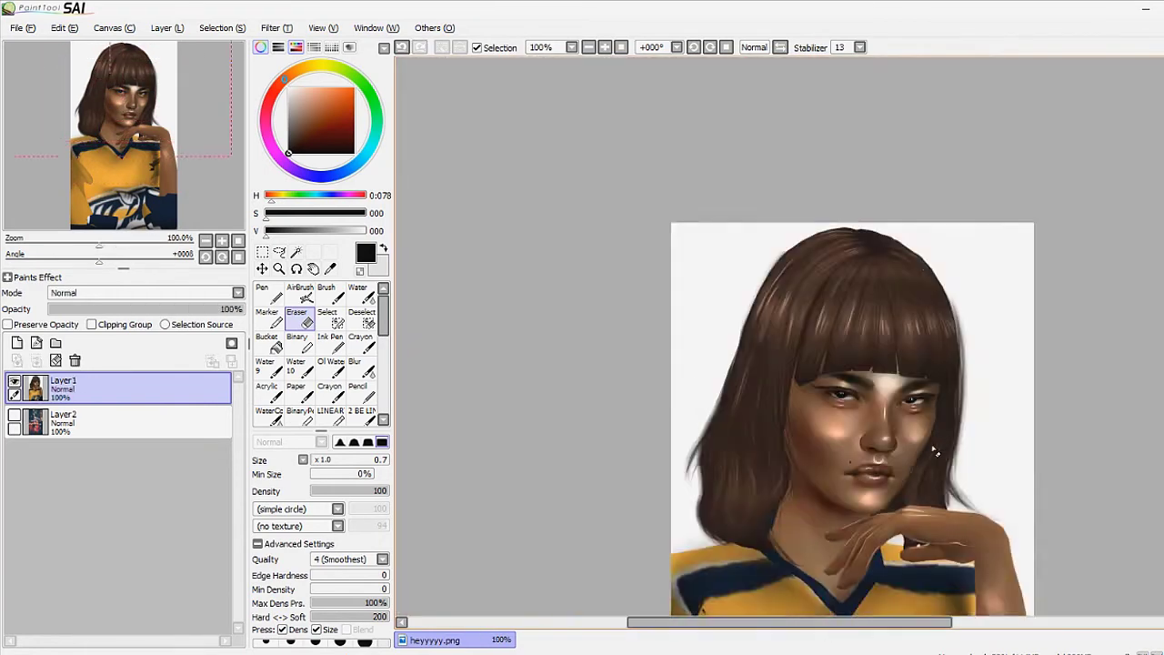
Add a new Shade layer above the portrait and ready the airbrush in dark brown (hue 78, saturation 63, value 75) at size 30
{"action": "scroll", "coordinate": [967, 506], "scroll_direction": "up", "scroll_amount": 2}
{"action": "left_click", "coordinate": [17, 342]}
{"action": "left_click", "coordinate": [300, 293]}
{"action": "left_click", "coordinate": [145, 292]}
{"action": "left_click", "coordinate": [82, 360]}
{"action": "left_click", "coordinate": [305, 134]}
{"action": "left_click", "coordinate": [290, 581]}
Try to paint dark shadow streaks through the bangs, parting and side hair and soften them with the Blur brush at size 80
{"action": "left_click_drag", "start_coordinate": [700, 209], "coordinate": [673, 428]}
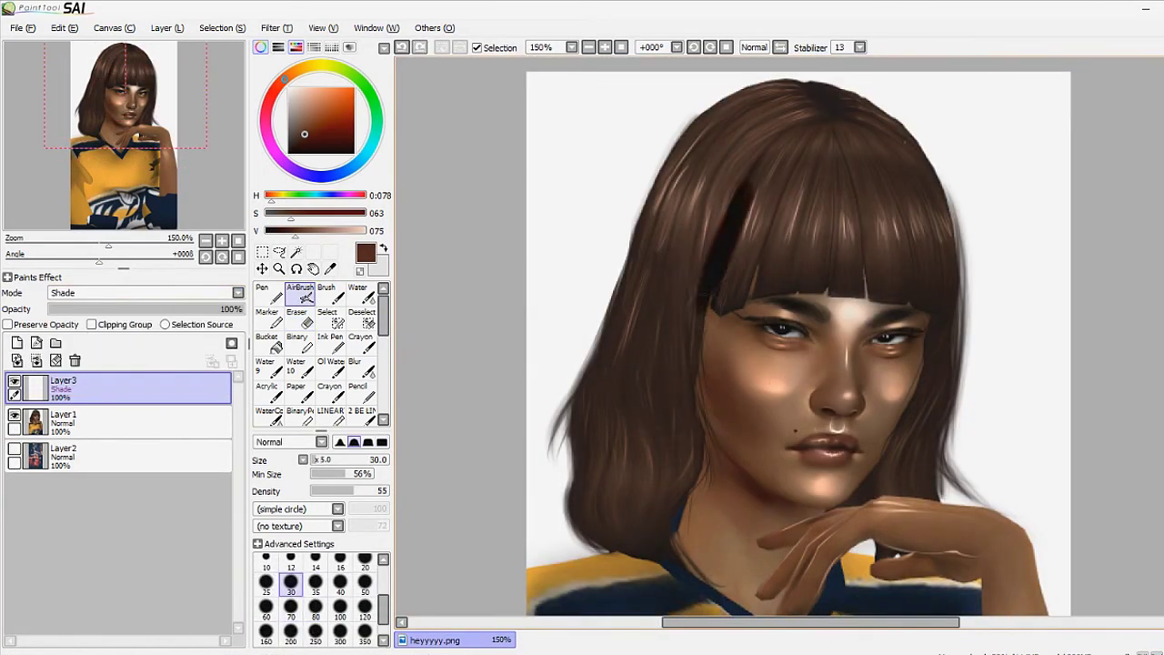
{"action": "left_click_drag", "start_coordinate": [737, 127], "coordinate": [865, 236]}
{"action": "left_click", "coordinate": [356, 367]}
{"action": "mouse_move", "coordinate": [655, 437]}
{"action": "left_mouse_down"}
{"action": "mouse_move", "coordinate": [692, 182]}
{"action": "mouse_move", "coordinate": [782, 291]}
{"action": "left_mouse_up"}
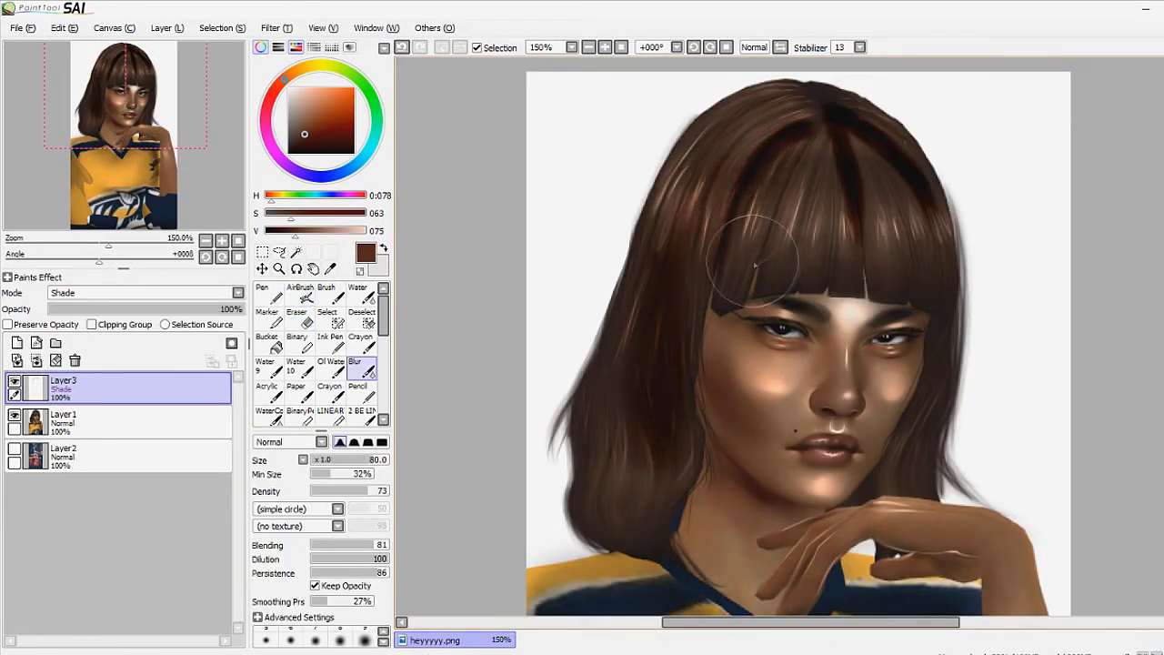
{"action": "left_click_drag", "start_coordinate": [837, 146], "coordinate": [892, 200]}
Switch the new layer to Multiply and airbrush soft brown shadows along the bangs, crown and side lengths of the hair at size 30
{"action": "left_click", "coordinate": [146, 293]}
{"action": "left_click", "coordinate": [145, 315]}
{"action": "left_click", "coordinate": [325, 293]}
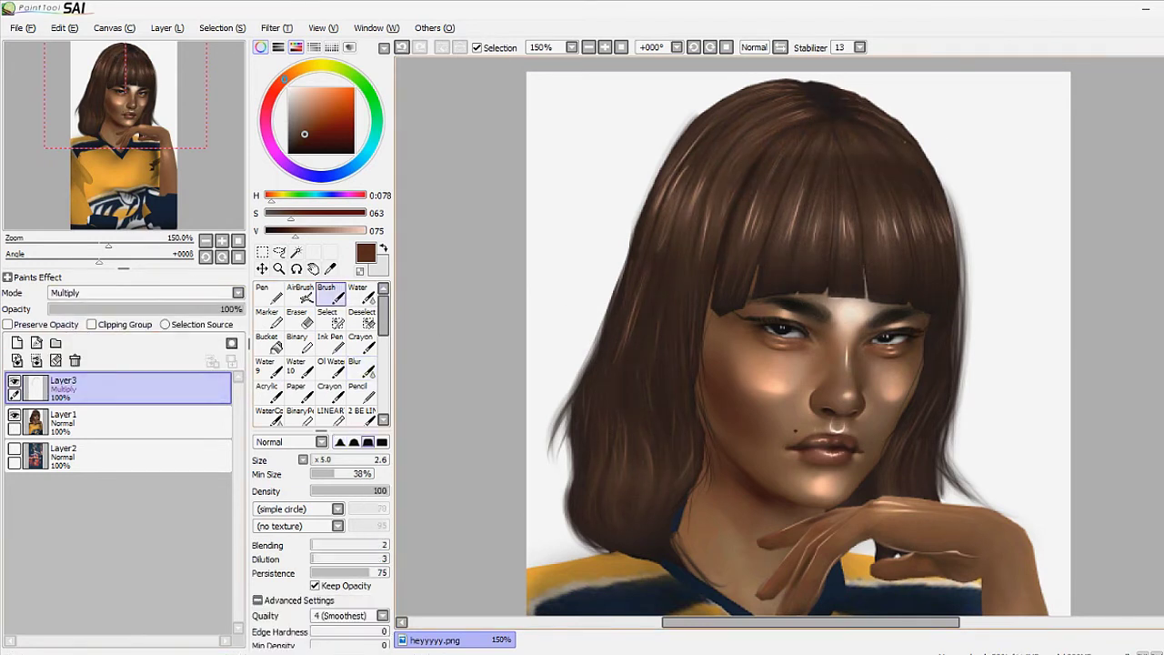
{"action": "left_click", "coordinate": [300, 293]}
{"action": "left_click_drag", "start_coordinate": [782, 195], "coordinate": [719, 128]}
{"action": "left_click_drag", "start_coordinate": [855, 182], "coordinate": [873, 273]}
{"action": "left_click_drag", "start_coordinate": [619, 100], "coordinate": [755, 310]}
{"action": "left_click_drag", "start_coordinate": [564, 245], "coordinate": [646, 428]}
{"action": "left_click_drag", "start_coordinate": [591, 446], "coordinate": [682, 546]}
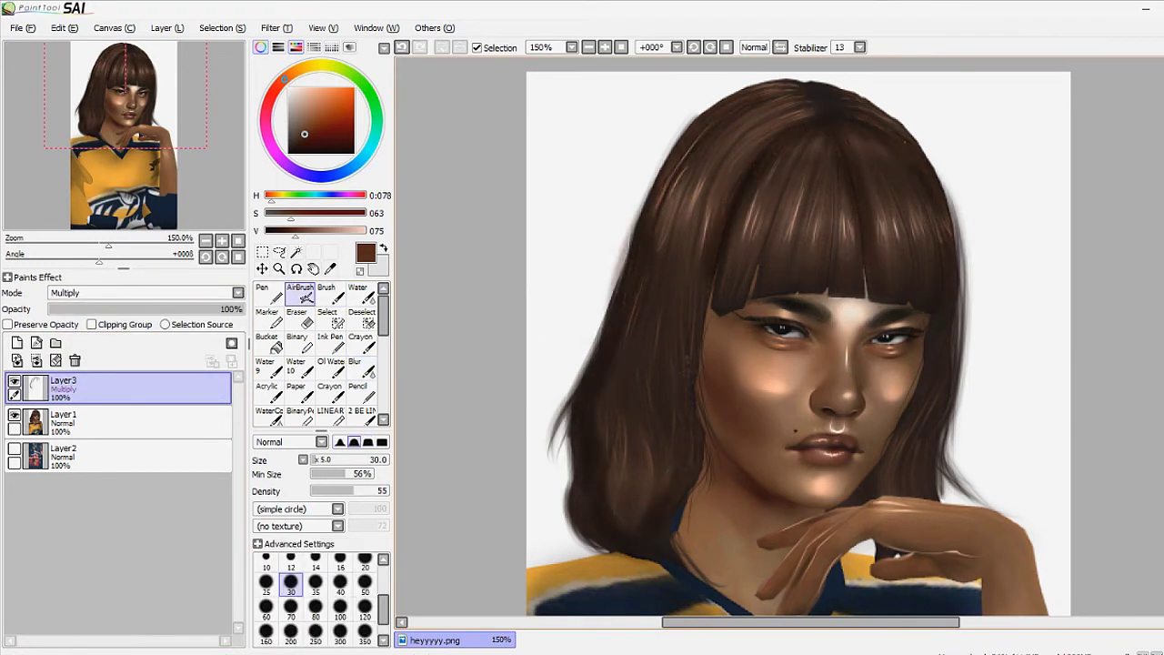
{"action": "left_click_drag", "start_coordinate": [691, 291], "coordinate": [700, 418]}
Soften the hair shadows across the bangs and crown with the Blur brush at size 50
{"action": "left_click", "coordinate": [357, 367]}
{"action": "left_click_drag", "start_coordinate": [742, 214], "coordinate": [751, 235]}
{"action": "left_click_drag", "start_coordinate": [841, 214], "coordinate": [887, 241]}
{"action": "scroll", "coordinate": [649, 135], "scroll_direction": "up", "scroll_amount": 1}
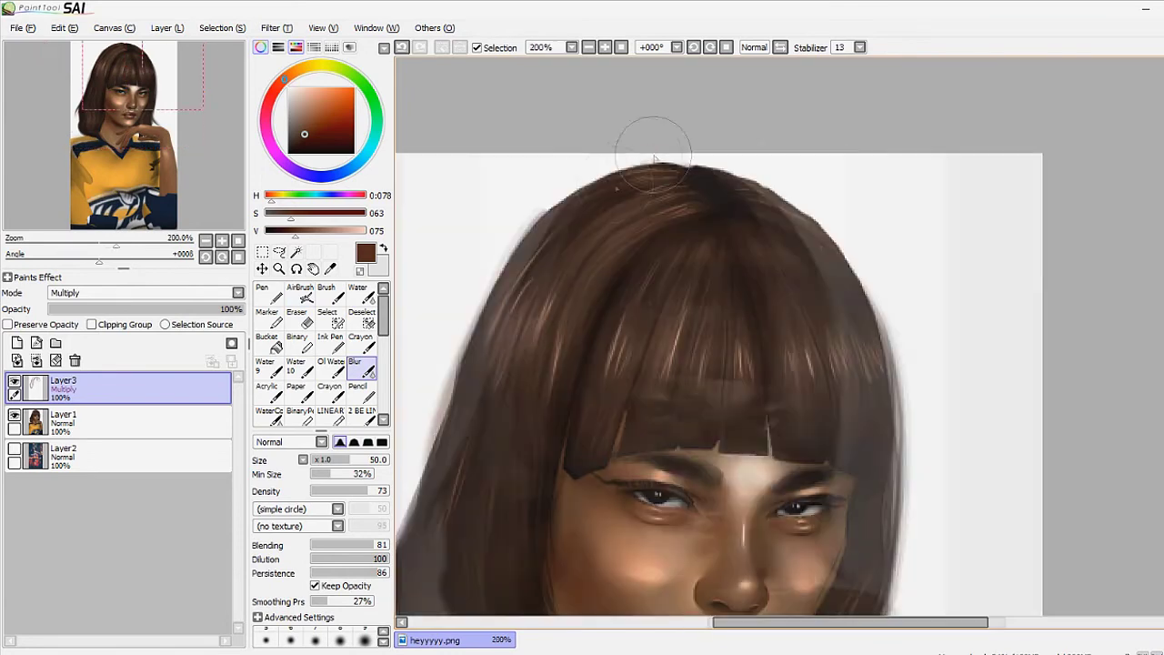
{"action": "left_click_drag", "start_coordinate": [655, 227], "coordinate": [582, 373]}
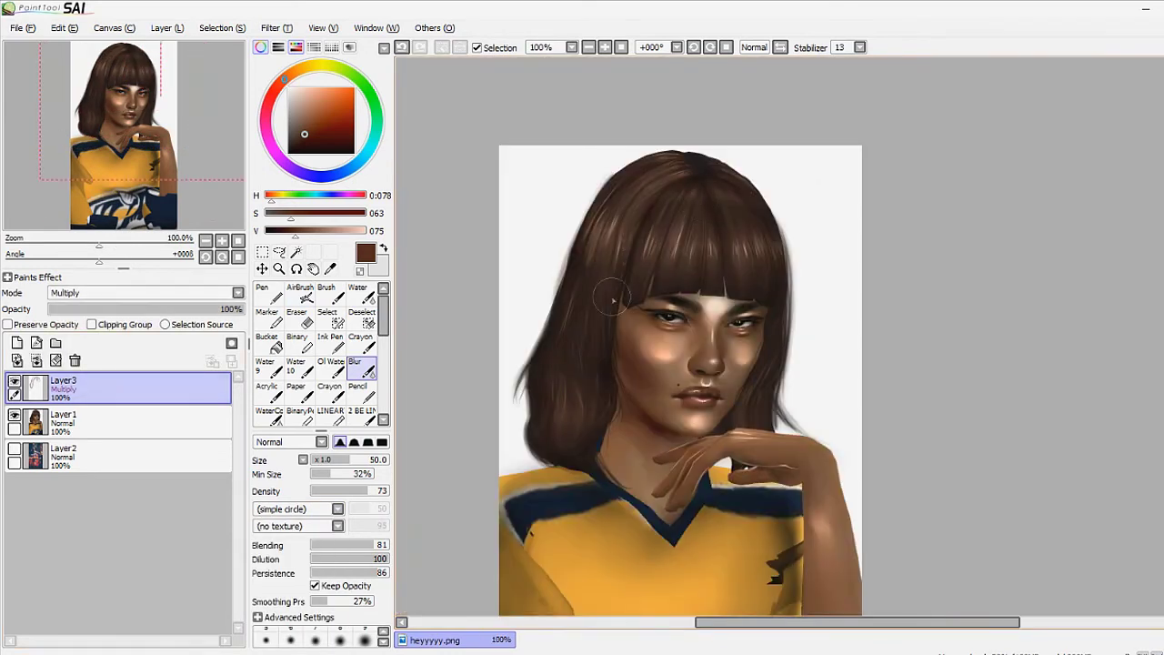
Airbrush a pale peach shine band (hue 78, saturation 60, value 255) across the bangs on a new layer and blur it at size 80
{"action": "left_click", "coordinate": [304, 87]}
{"action": "left_click", "coordinate": [301, 294]}
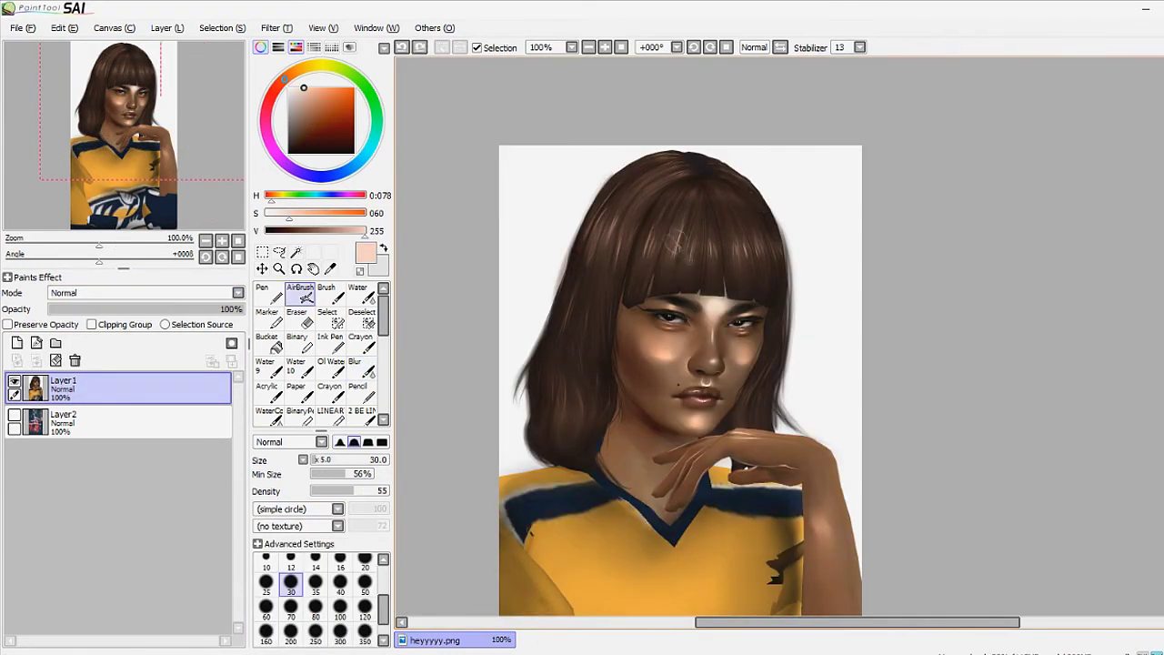
{"action": "left_click", "coordinate": [17, 342]}
{"action": "left_click_drag", "start_coordinate": [646, 218], "coordinate": [764, 246]}
{"action": "left_click", "coordinate": [146, 292]}
{"action": "left_click", "coordinate": [146, 355]}
{"action": "left_click", "coordinate": [361, 367]}
{"action": "mouse_move", "coordinate": [610, 232]}
{"action": "left_mouse_down"}
{"action": "mouse_move", "coordinate": [655, 259]}
{"action": "mouse_move", "coordinate": [633, 238]}
{"action": "mouse_move", "coordinate": [637, 263]}
{"action": "mouse_move", "coordinate": [733, 227]}
{"action": "left_mouse_up"}
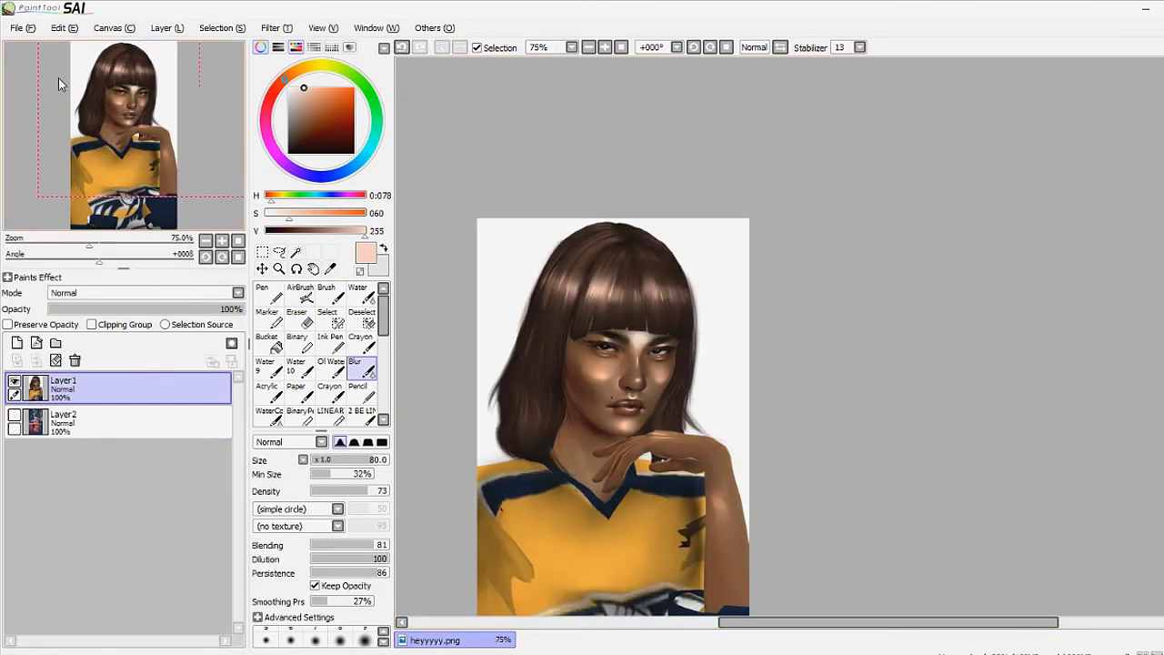
Add fine strands near the hair parting with the hair brush at size 4 on a new layer and merge it into the portrait
{"action": "scroll", "coordinate": [319, 355], "scroll_direction": "down", "scroll_amount": 2}
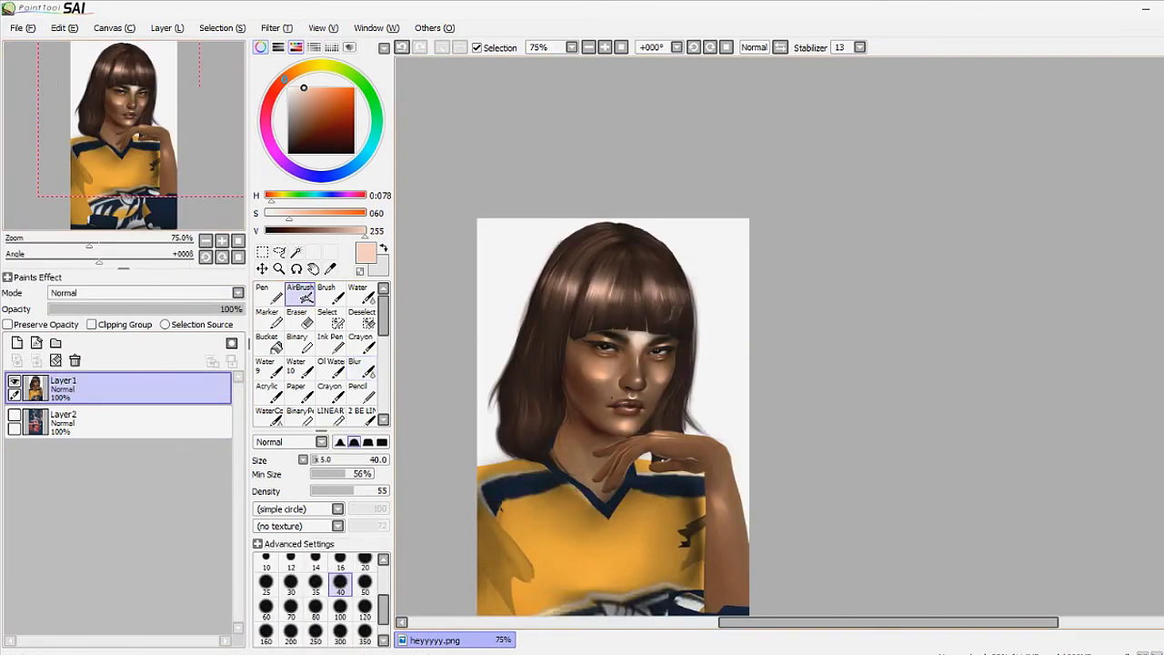
{"action": "left_click", "coordinate": [331, 391]}
{"action": "left_click", "coordinate": [16, 342]}
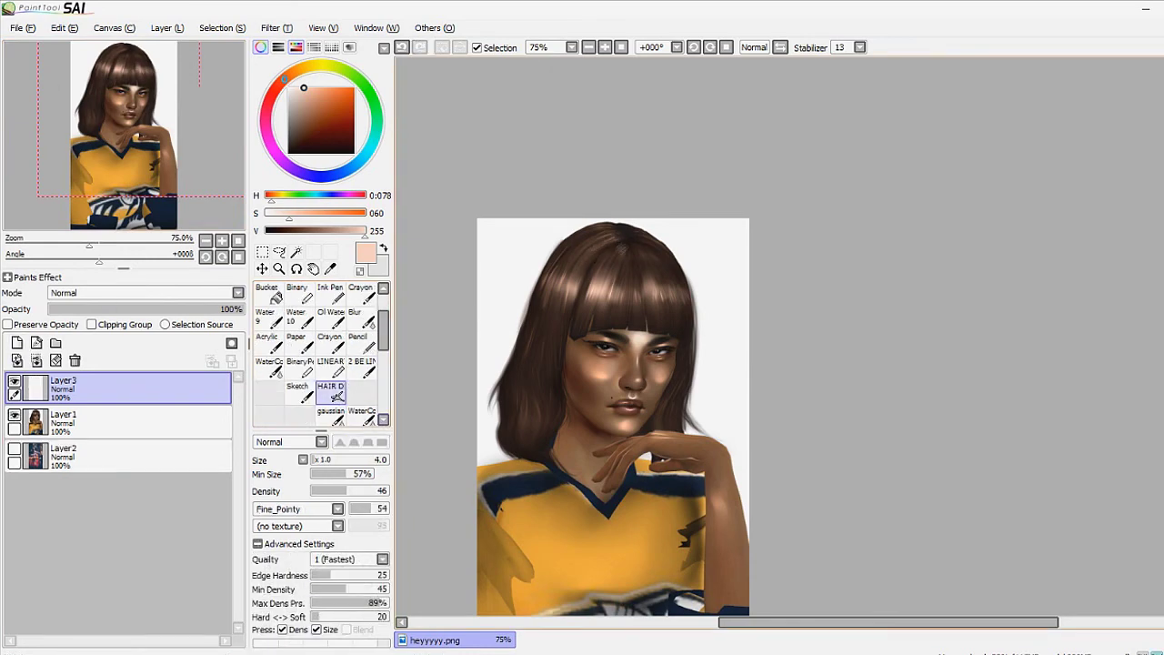
{"action": "scroll", "coordinate": [695, 492], "scroll_direction": "up", "scroll_amount": 4}
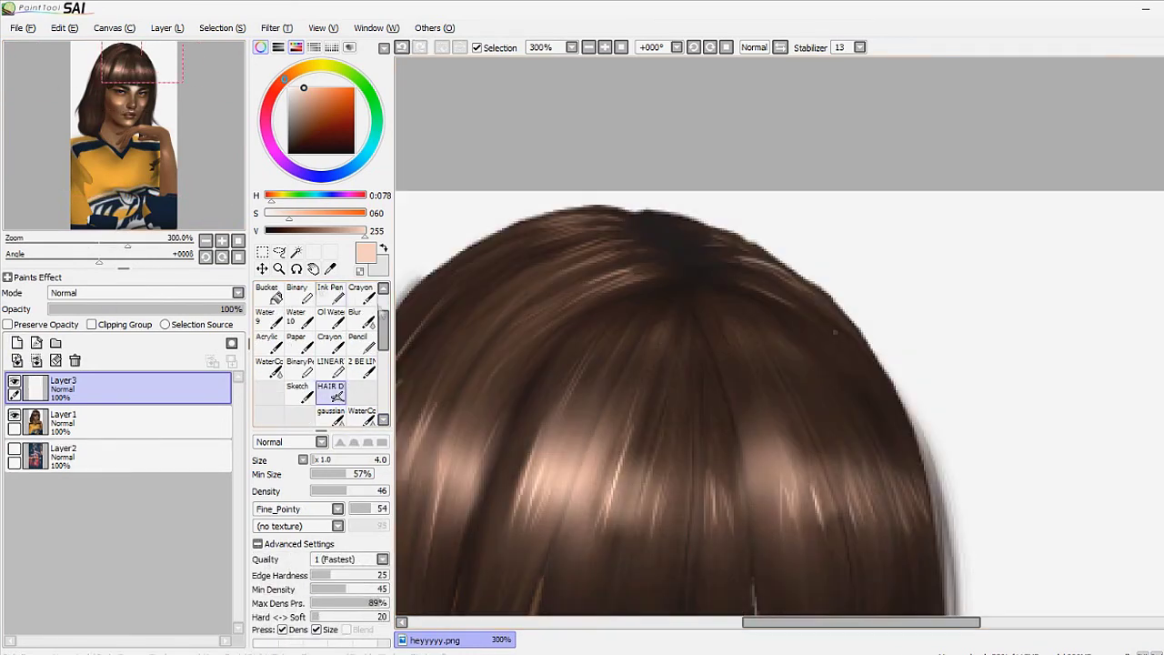
{"action": "left_click", "coordinate": [355, 317]}
{"action": "key", "text": "ctrl+e"}
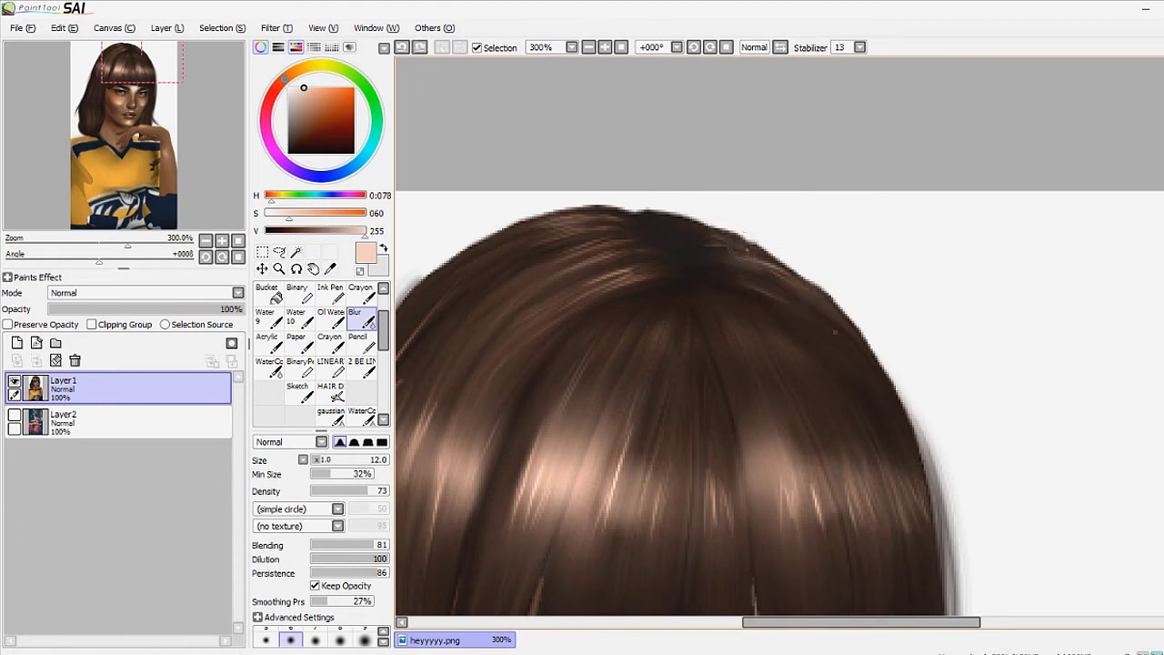
Draw thin flyaway strands along the left outer edge of the crown on a new layer in sampled dark brown (hue 85, saturation 30, value 53)
{"action": "scroll", "coordinate": [792, 364], "scroll_direction": "left", "scroll_amount": 3}
{"action": "key", "text": "alt"}
{"action": "left_click", "coordinate": [919, 225]}
{"action": "left_click", "coordinate": [330, 391]}
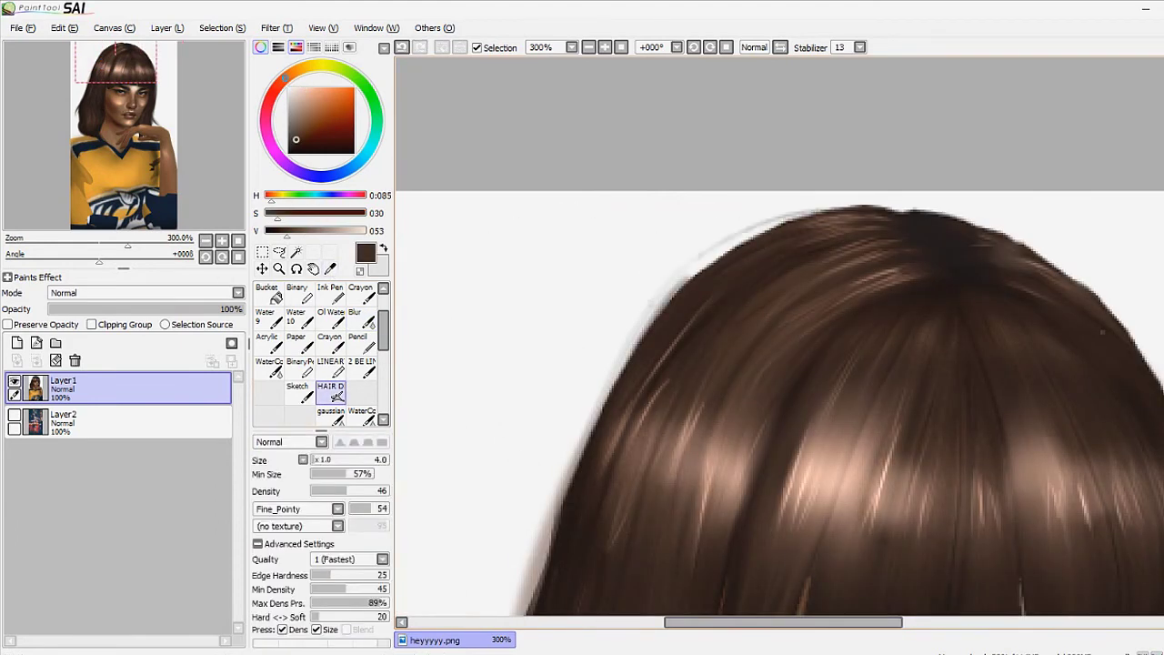
{"action": "left_click", "coordinate": [17, 342]}
{"action": "left_click_drag", "start_coordinate": [596, 382], "coordinate": [771, 228]}
{"action": "left_click_drag", "start_coordinate": [660, 305], "coordinate": [568, 473]}
{"action": "key", "text": "ctrl+z"}
{"action": "left_click_drag", "start_coordinate": [723, 253], "coordinate": [828, 207]}
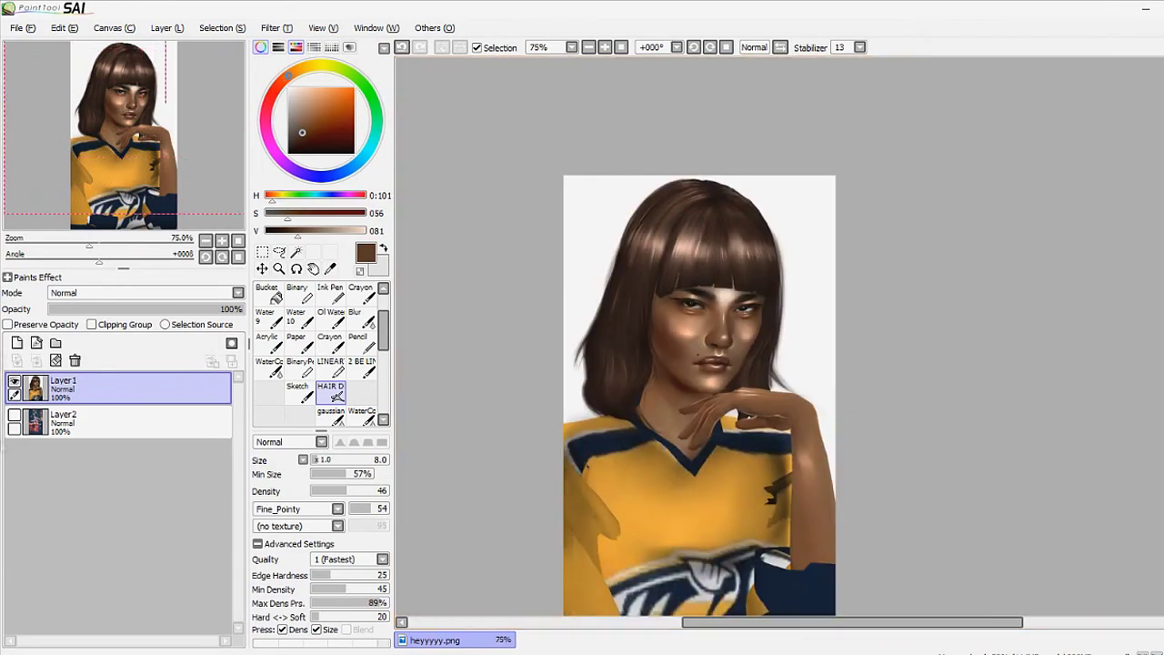
Show the bokeh background layer, shift its hue to +51 and lower its saturation
{"action": "left_click", "coordinate": [14, 416]}
{"action": "left_click", "coordinate": [109, 421]}
{"action": "left_click", "coordinate": [323, 28]}
{"action": "left_click", "coordinate": [309, 45]}
{"action": "left_click_drag", "start_coordinate": [1035, 258], "coordinate": [950, 265]}
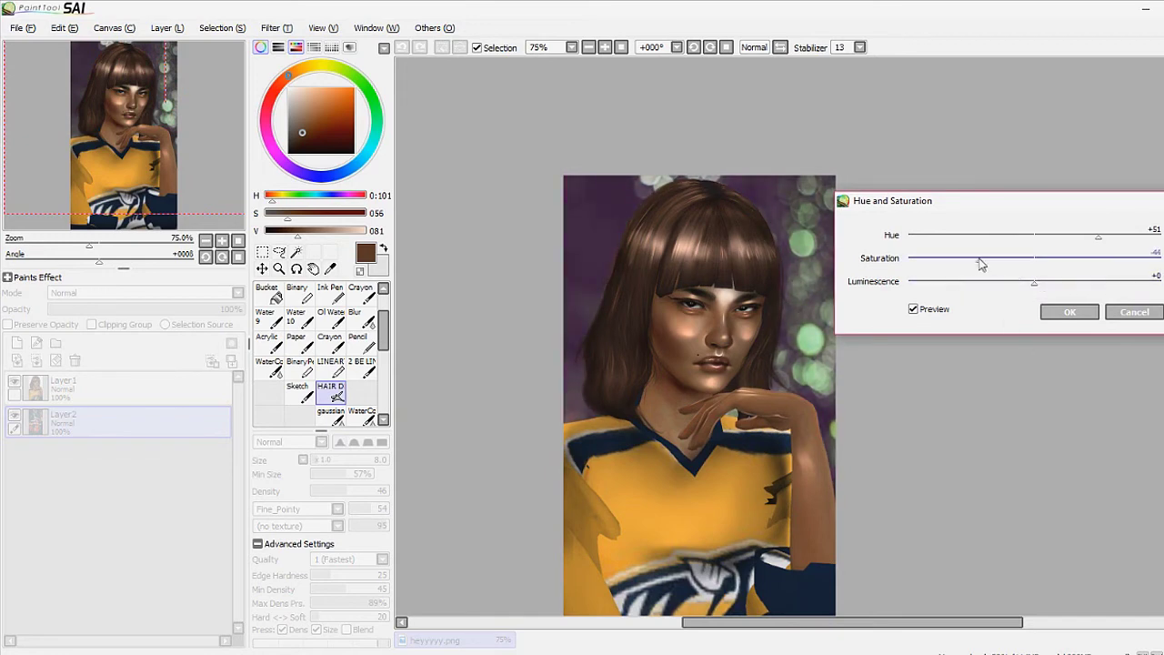
{"action": "left_click", "coordinate": [1070, 312]}
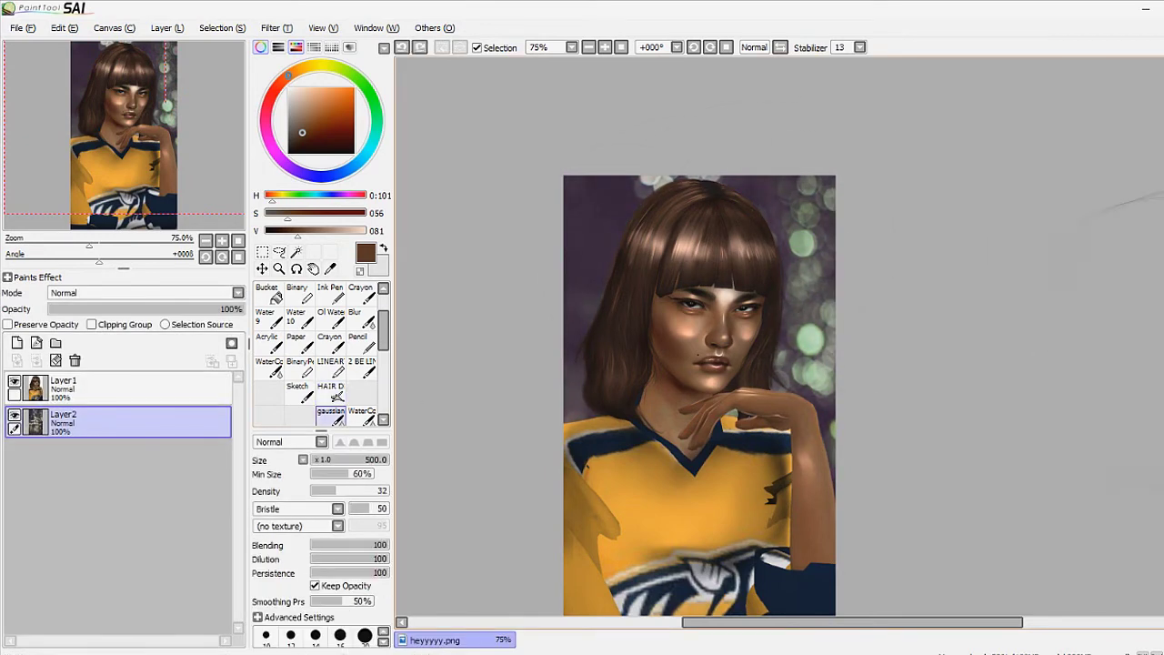
Soften the bokeh background with the gaussian brush at size 500
{"action": "scroll", "coordinate": [805, 350], "scroll_direction": "down", "scroll_amount": 2}
{"action": "key", "text": "bracketright"}
{"action": "key", "text": "bracketright"}
{"action": "key", "text": "bracketright"}
{"action": "key", "text": "bracketright"}
{"action": "key", "text": "bracketright"}
{"action": "key", "text": "bracketright"}
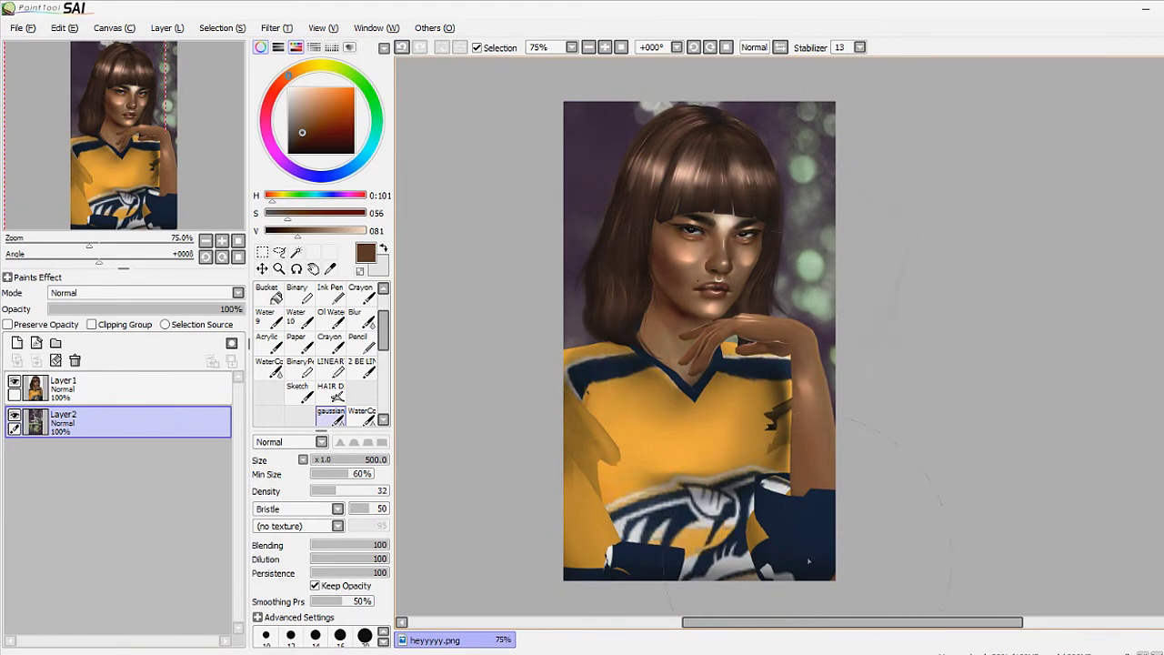
Airbrush a light green glow (hue 1:161, saturation 129, value 255) down the right side on a new Luminosity layer and blur it at size 350
{"action": "key", "text": "ctrl+shift+n"}
{"action": "key", "text": "e"}
{"action": "key", "text": "ctrl+z"}
{"action": "key", "text": "bracketright"}
{"action": "key", "text": "bracketright"}
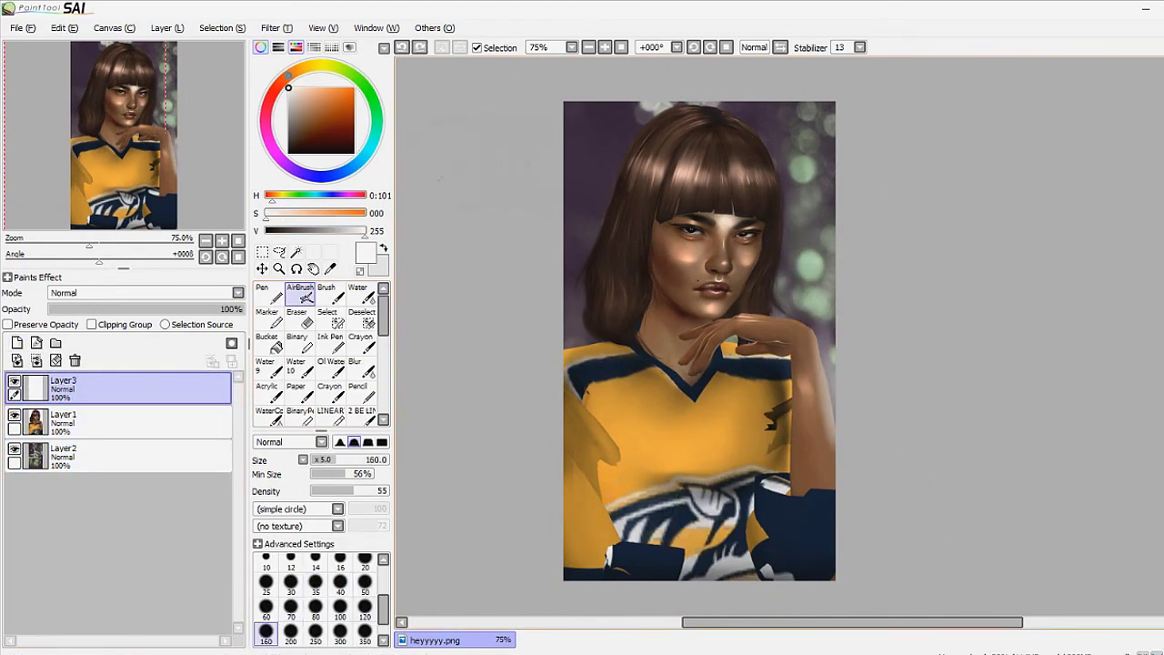
{"action": "mouse_move", "coordinate": [805, 127]}
{"action": "left_mouse_down"}
{"action": "mouse_move", "coordinate": [801, 545]}
{"action": "mouse_move", "coordinate": [782, 400]}
{"action": "left_mouse_up"}
{"action": "left_click", "coordinate": [145, 292]}
{"action": "left_click", "coordinate": [146, 382]}
{"action": "left_click", "coordinate": [355, 367]}
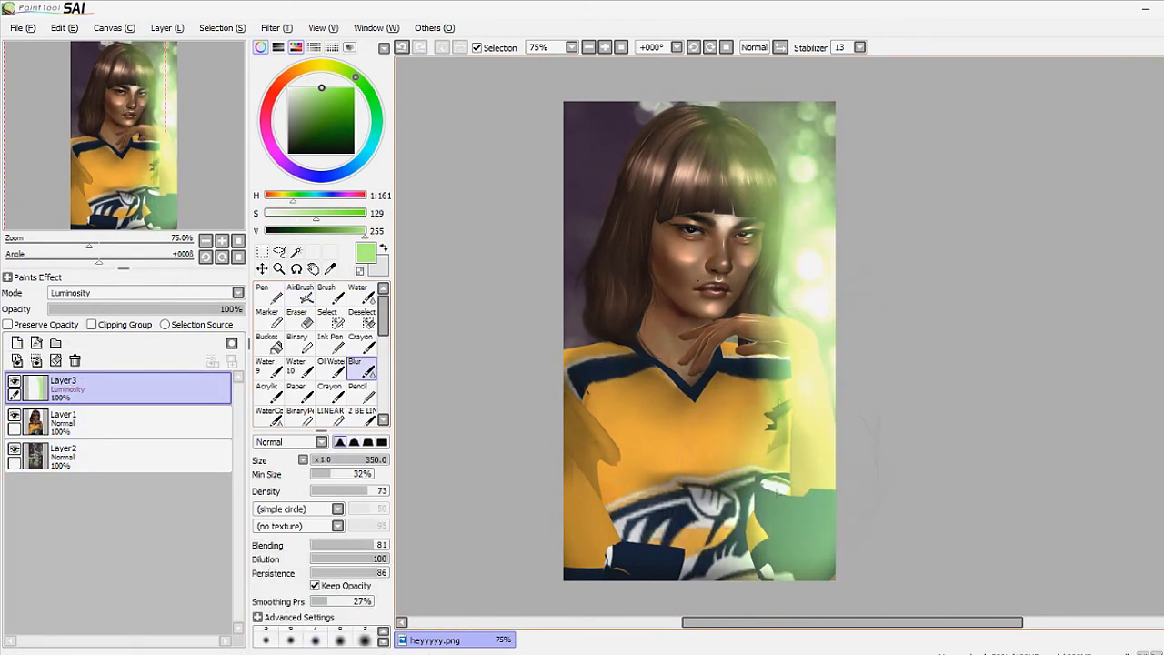
{"action": "left_click_drag", "start_coordinate": [710, 118], "coordinate": [800, 218]}
{"action": "key", "text": "ctrl+t"}
{"action": "left_click_drag", "start_coordinate": [869, 598], "coordinate": [919, 582]}
{"action": "key", "text": "Escape"}
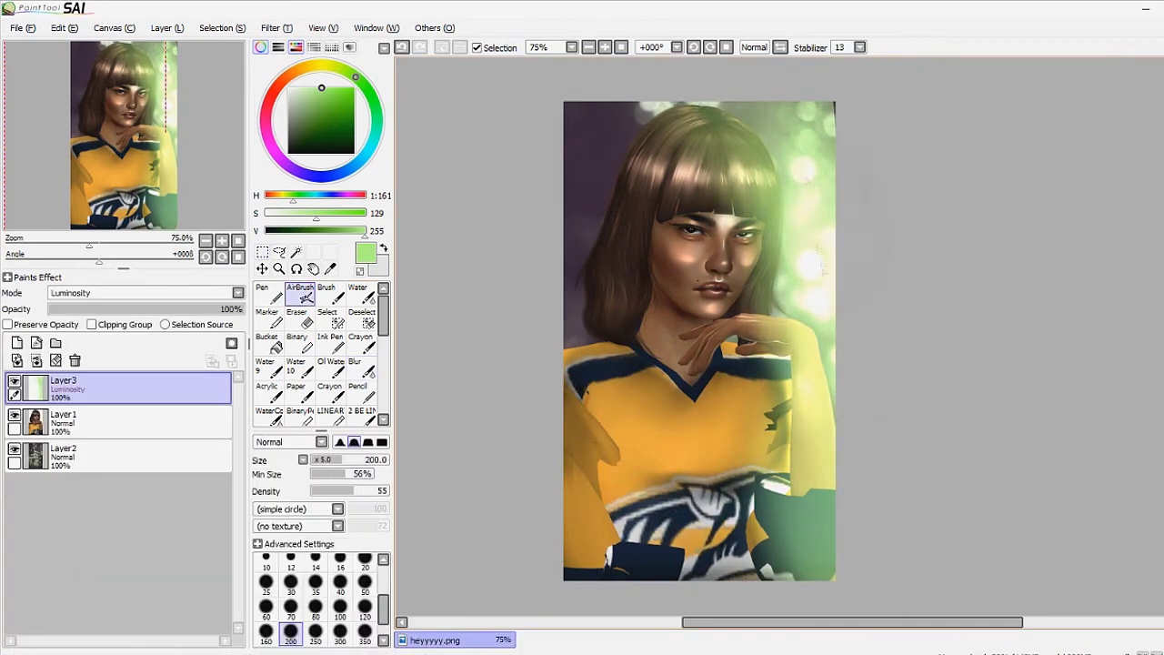
Lower the green glow to 83% opacity and airbrush a blurred purple glow (hue 4:149, saturation 159, value 105) down the left on a new Luminosity layer
{"action": "left_click_drag", "start_coordinate": [232, 309], "coordinate": [216, 311]}
{"action": "left_click", "coordinate": [16, 342]}
{"action": "left_click", "coordinate": [146, 292]}
{"action": "left_click", "coordinate": [70, 353]}
{"action": "left_click", "coordinate": [289, 166]}
{"action": "left_click", "coordinate": [329, 126]}
{"action": "left_click_drag", "start_coordinate": [592, 118], "coordinate": [592, 564]}
{"action": "left_click", "coordinate": [146, 292]}
{"action": "left_click", "coordinate": [355, 366]}
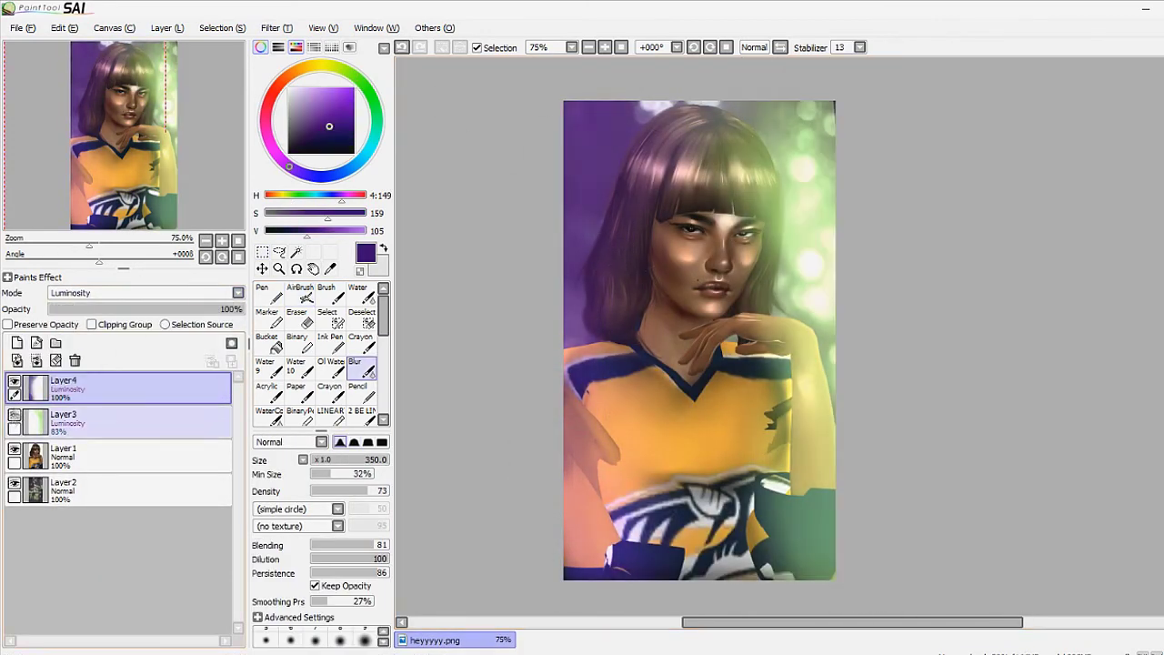
Extend the purple light over the lower right sleeve in Luminosity mode and merge the two glow layers
{"action": "scroll", "coordinate": [95, 293], "scroll_direction": "up", "scroll_amount": 3}
{"action": "left_click", "coordinate": [94, 293]}
{"action": "scroll", "coordinate": [95, 306], "scroll_direction": "down", "scroll_amount": 4}
{"action": "left_click", "coordinate": [70, 353]}
{"action": "left_click", "coordinate": [300, 293]}
{"action": "mouse_move", "coordinate": [791, 564]}
{"action": "left_mouse_down"}
{"action": "mouse_move", "coordinate": [746, 164]}
{"action": "mouse_move", "coordinate": [801, 409]}
{"action": "mouse_move", "coordinate": [877, 136]}
{"action": "left_mouse_up"}
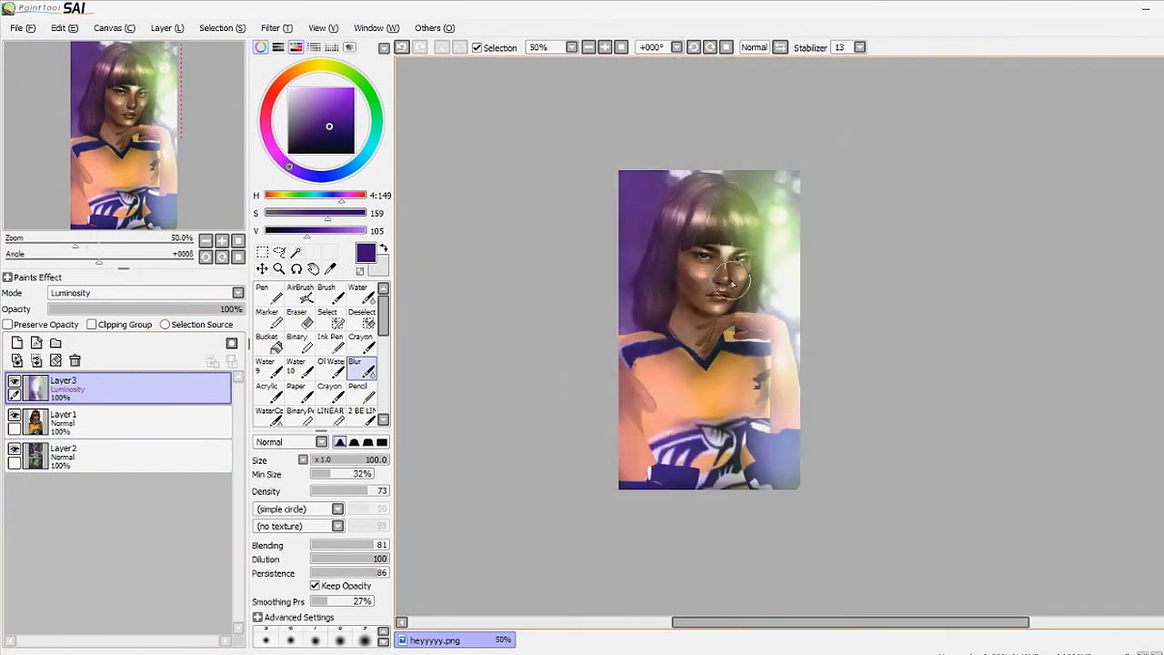
Bring the white light speckles from hiello.jpg into the portrait as a new layer and set it to Luminosity
{"action": "left_click", "coordinate": [22, 27]}
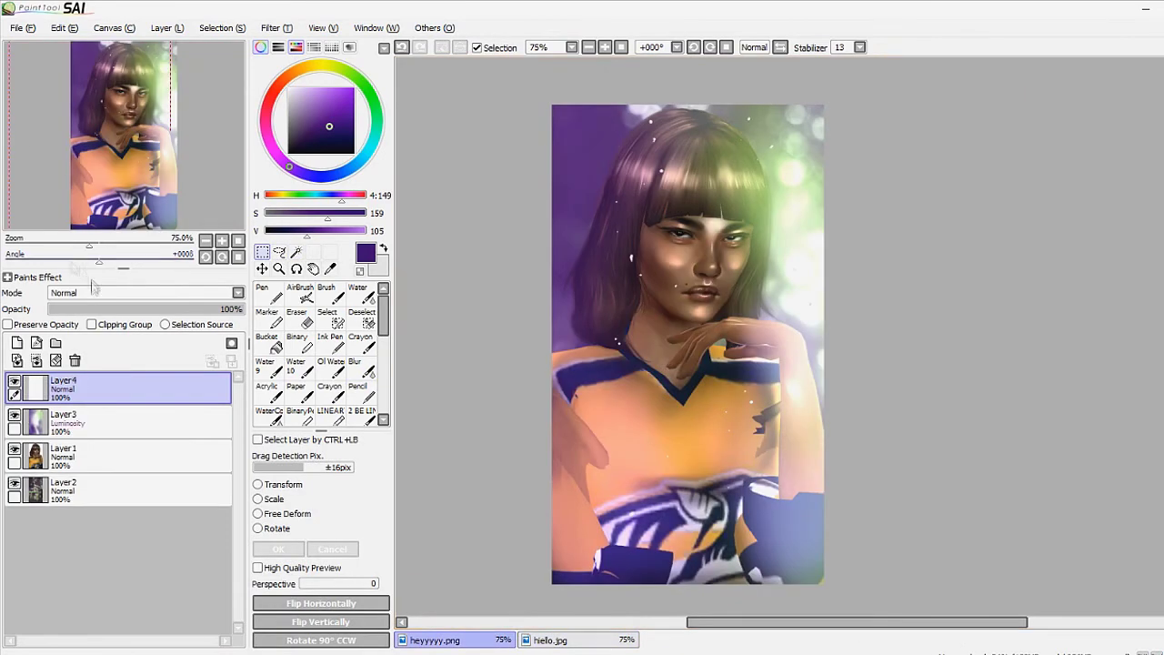
{"action": "scroll", "coordinate": [93, 287], "scroll_direction": "down", "scroll_amount": 4}
{"action": "left_click", "coordinate": [300, 293]}
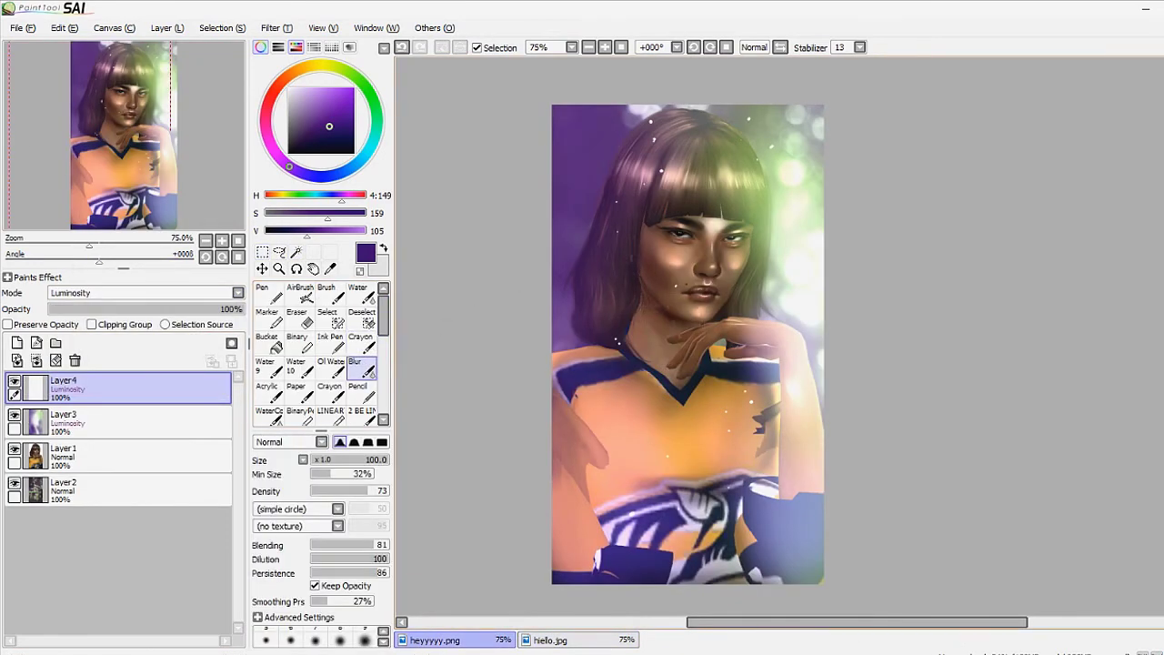
Try to airbrush broad white light over the side hair and jersey at size 80 on a new Luminosity layer, and delete that layer
{"action": "left_click", "coordinate": [17, 342]}
{"action": "scroll", "coordinate": [92, 292], "scroll_direction": "down", "scroll_amount": 4}
{"action": "left_click", "coordinate": [288, 87]}
{"action": "left_click_drag", "start_coordinate": [630, 250], "coordinate": [635, 282]}
{"action": "left_click_drag", "start_coordinate": [637, 164], "coordinate": [619, 364]}
{"action": "left_click_drag", "start_coordinate": [628, 300], "coordinate": [764, 437]}
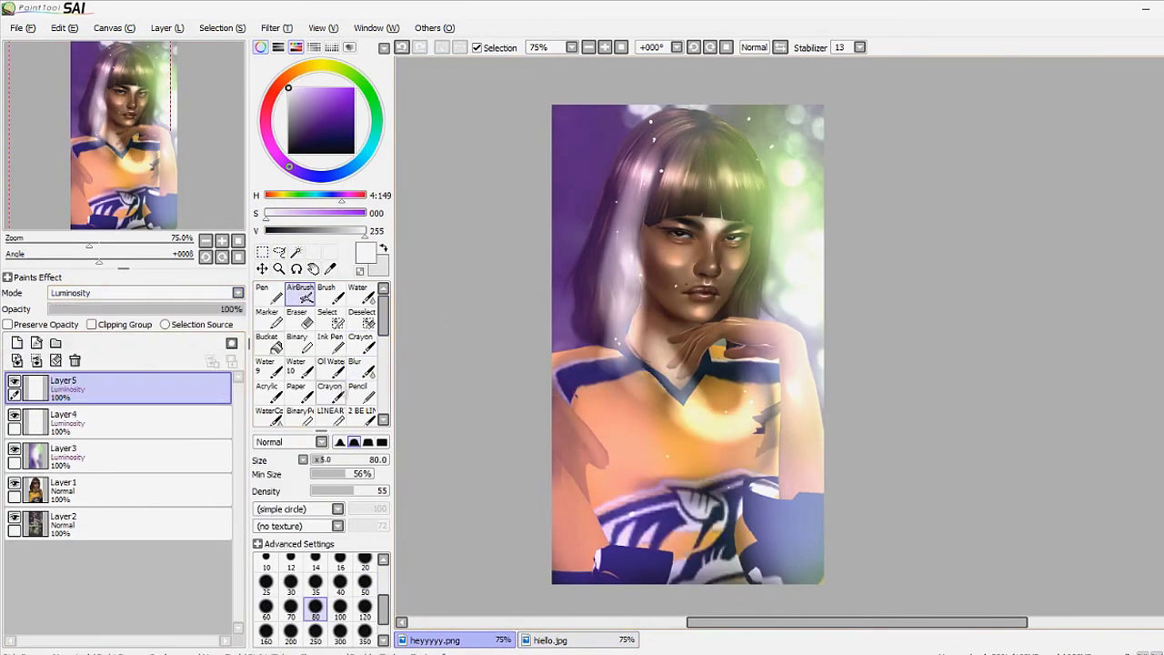
{"action": "left_click", "coordinate": [361, 367]}
{"action": "left_click", "coordinate": [74, 360]}
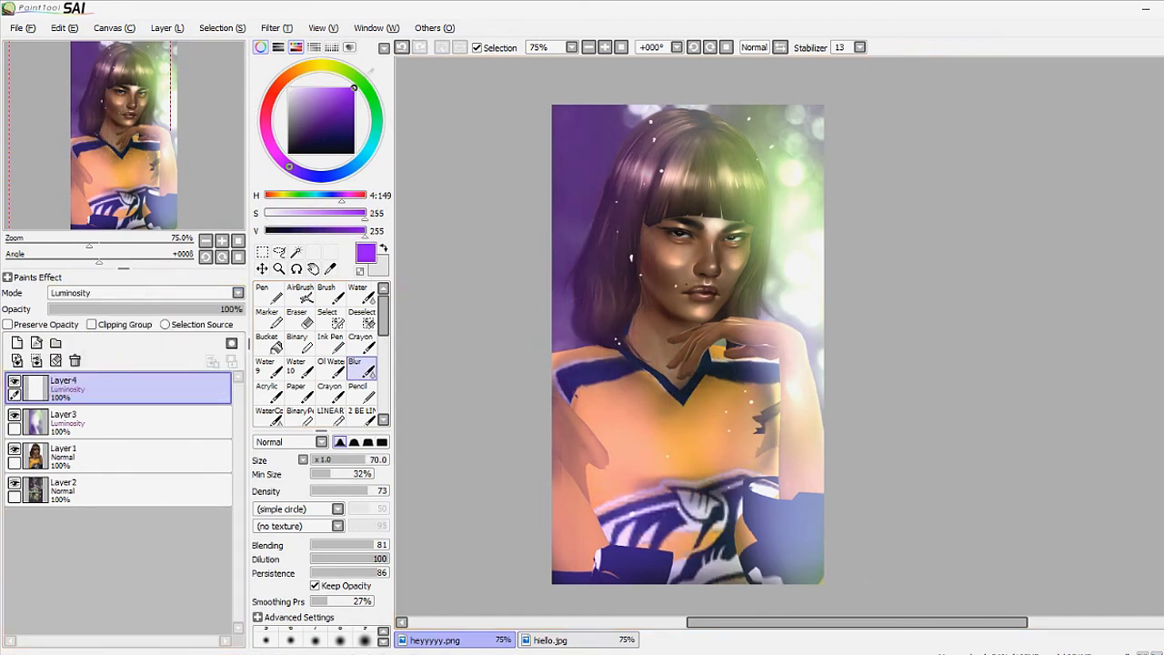
Recolour the speckles with preserved opacity using bright green (hue 1:173, saturation 255, value 255) and transform their layer to reposition them over the portrait
{"action": "key", "text": "b"}
{"action": "left_click", "coordinate": [8, 324]}
{"action": "key", "text": "ctrl+t"}
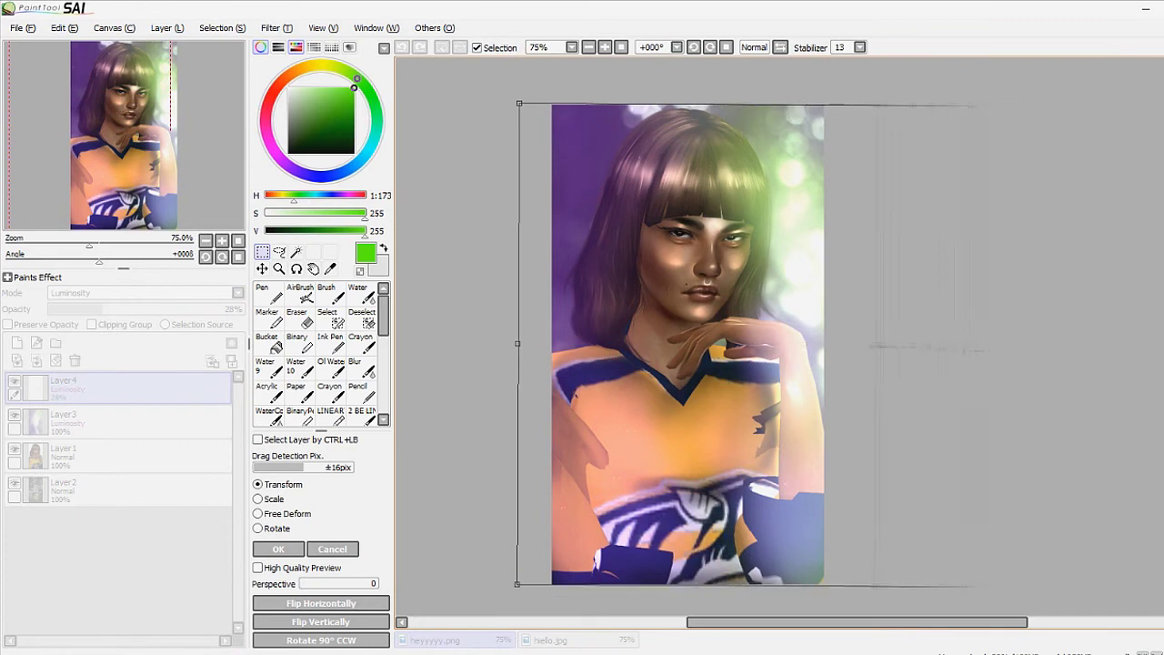
{"action": "key", "text": "Return"}
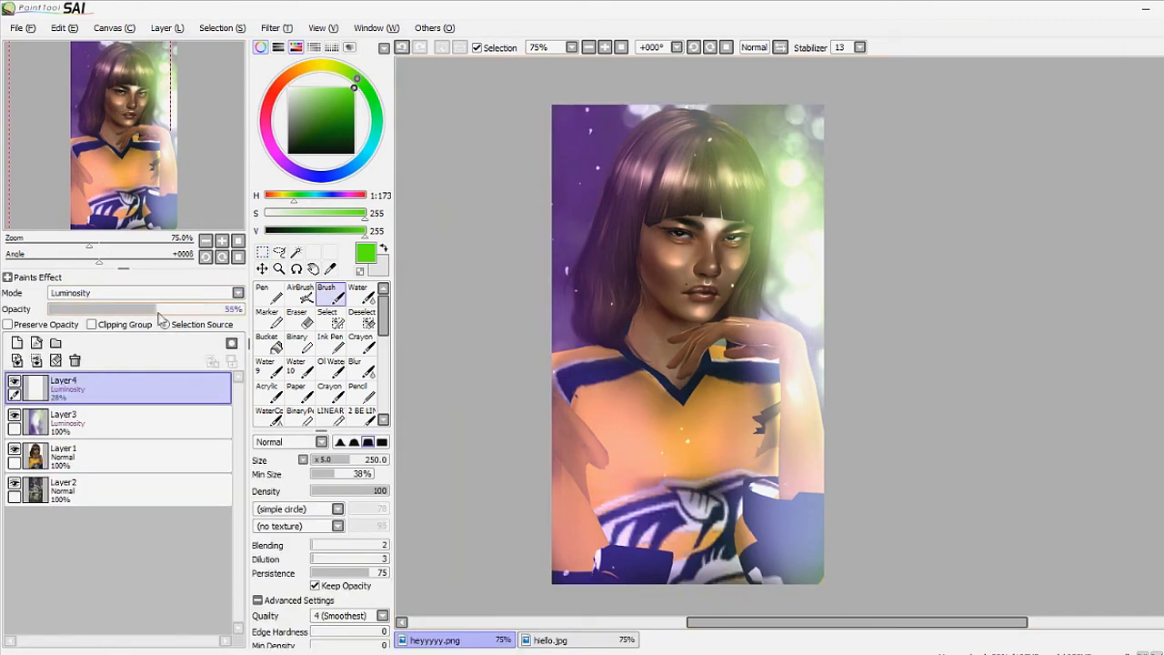